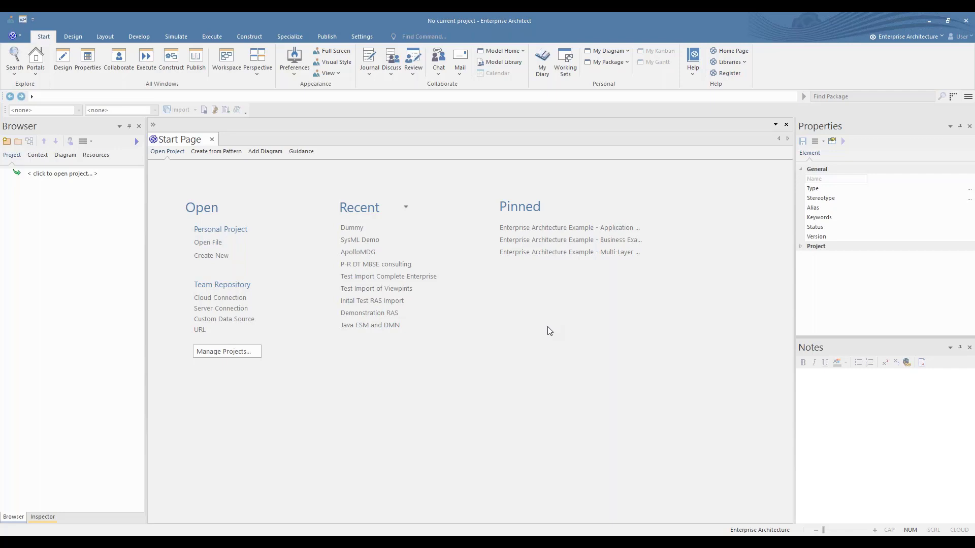
- Open the pinned Enterprise Architecture Business Example project and log in to the repository with the user ID
click(599, 244)
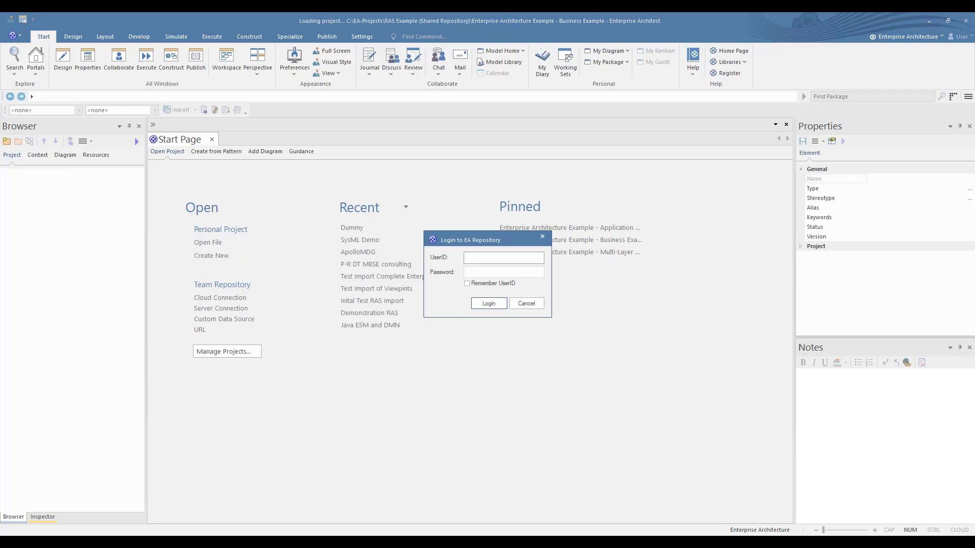
text(Sam)
click(483, 303)
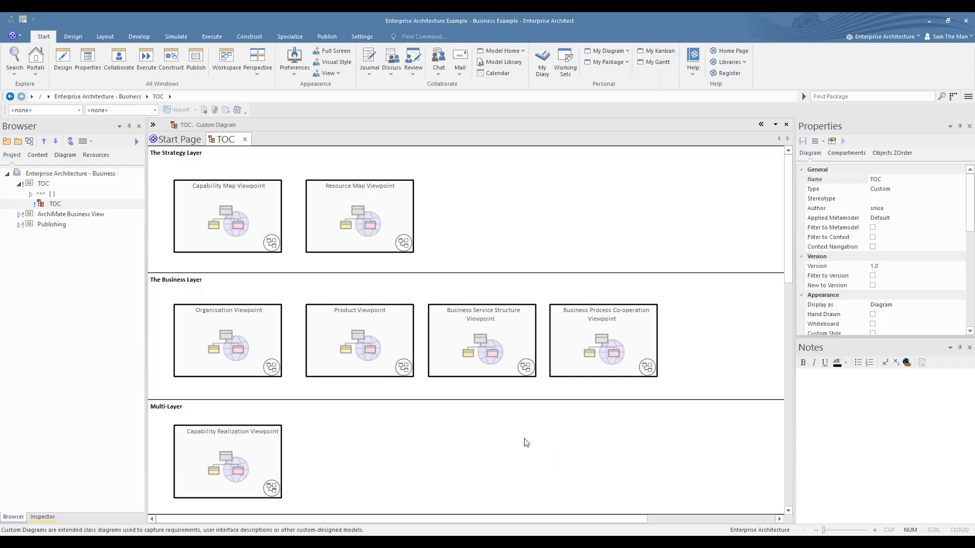
- View the Capability Map, Resource Map and Product Viewpoint diagrams from the TOC diagram, returning to the TOC after each
click(242, 236)
double_click(242, 236)
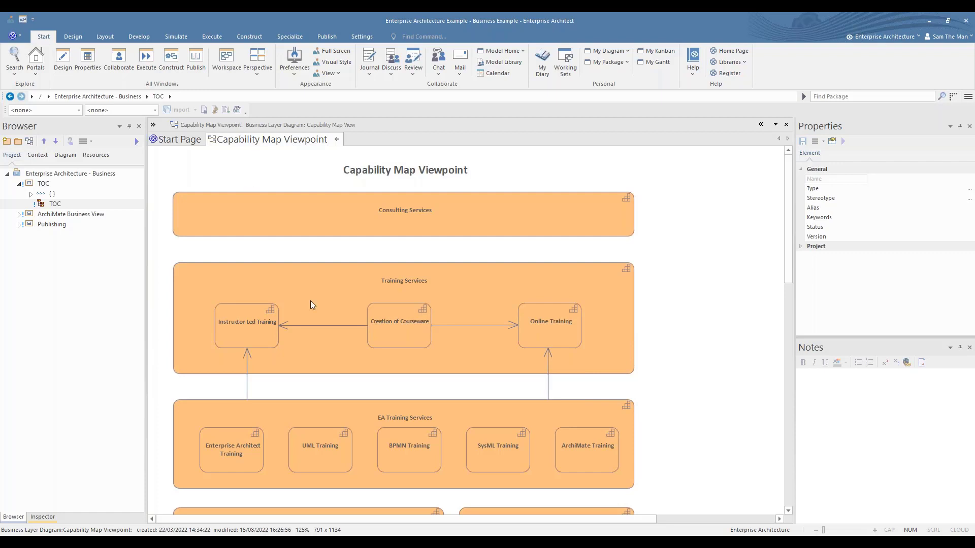
click(337, 142)
click(387, 235)
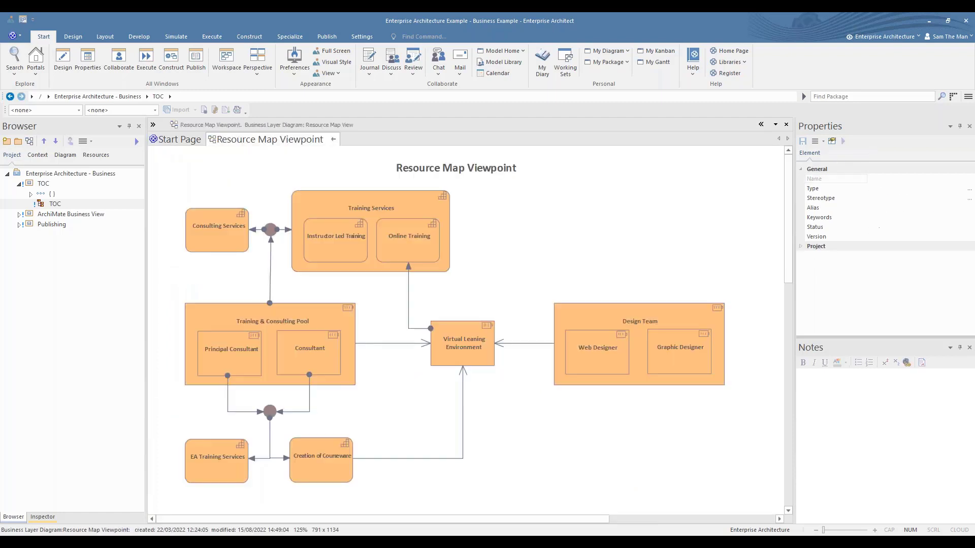
click(333, 139)
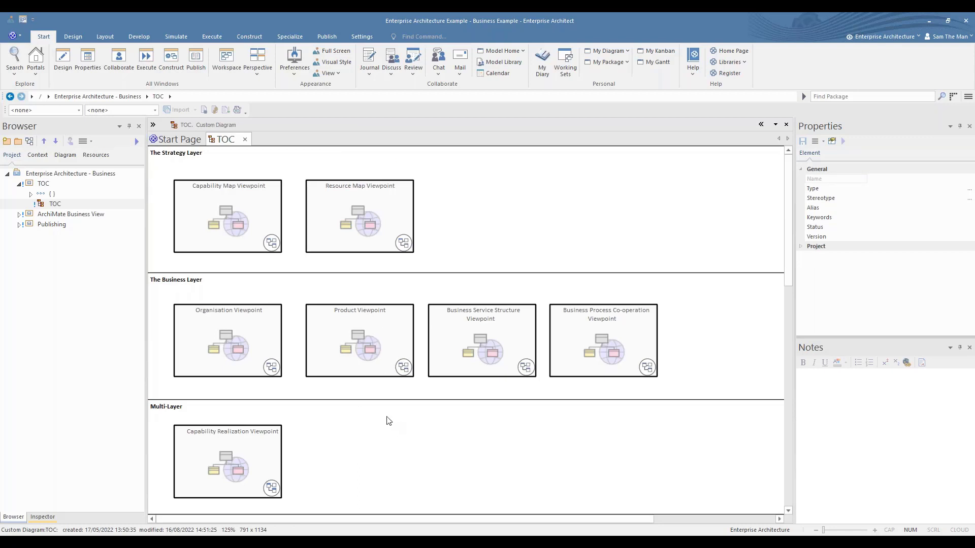
double_click(371, 346)
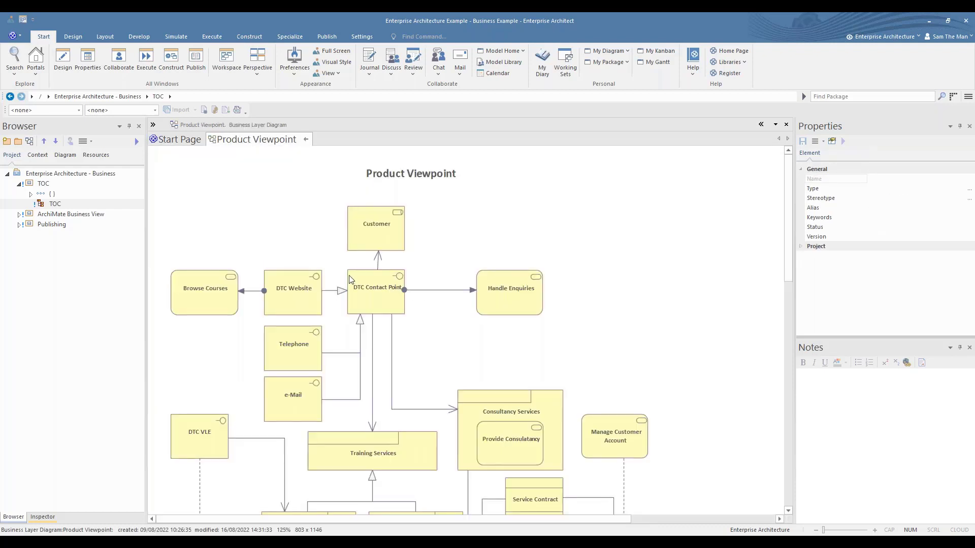
click(307, 140)
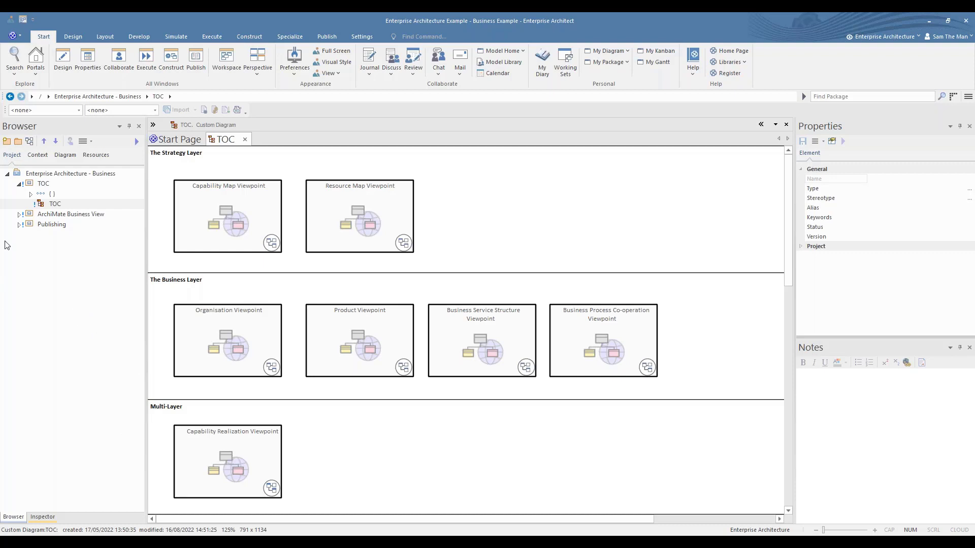
- Examine the navigation cells grouped inside the TOC package of the project tree
click(31, 194)
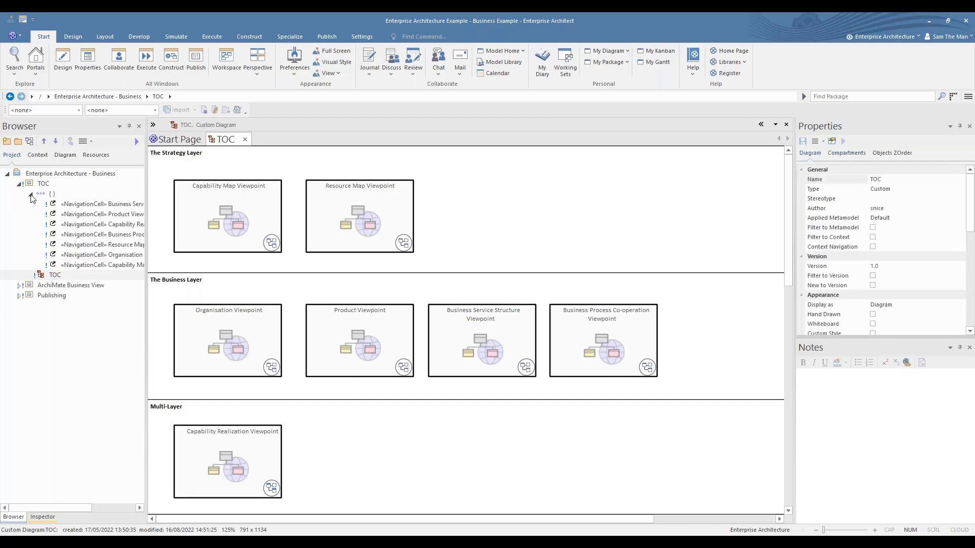
click(31, 195)
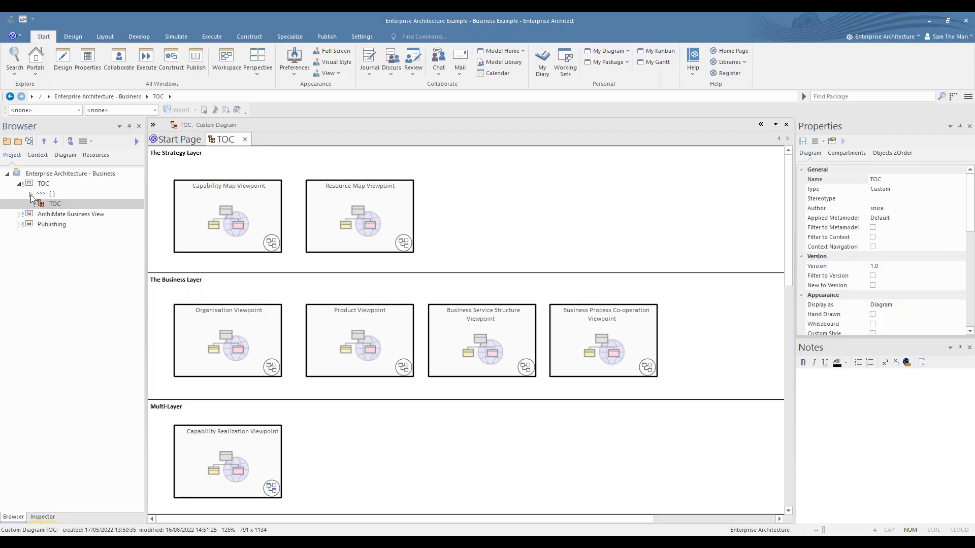
click(31, 195)
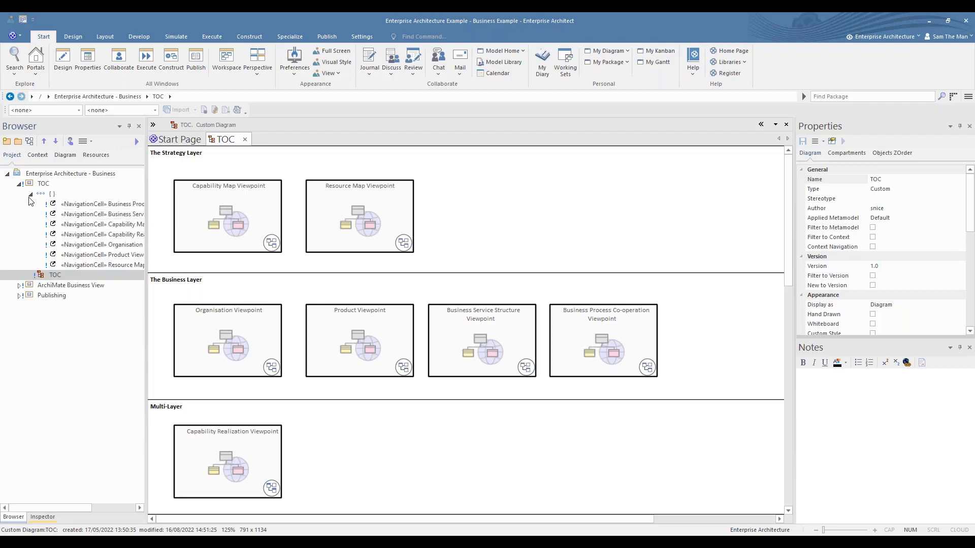
click(31, 195)
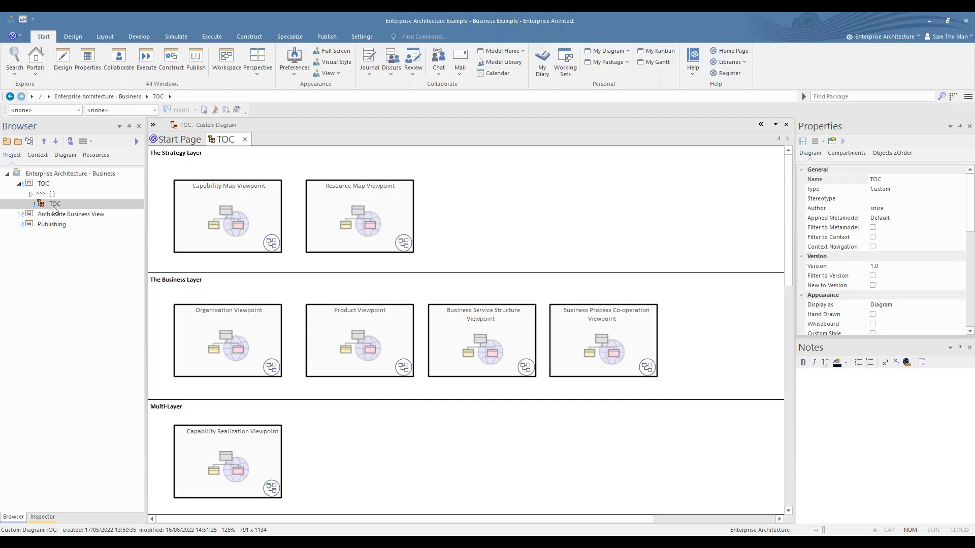
- Examine the packages of the ArchiMate Business View, including the Element Library's Strategy Layer Elements and the Strategy Layer
click(19, 214)
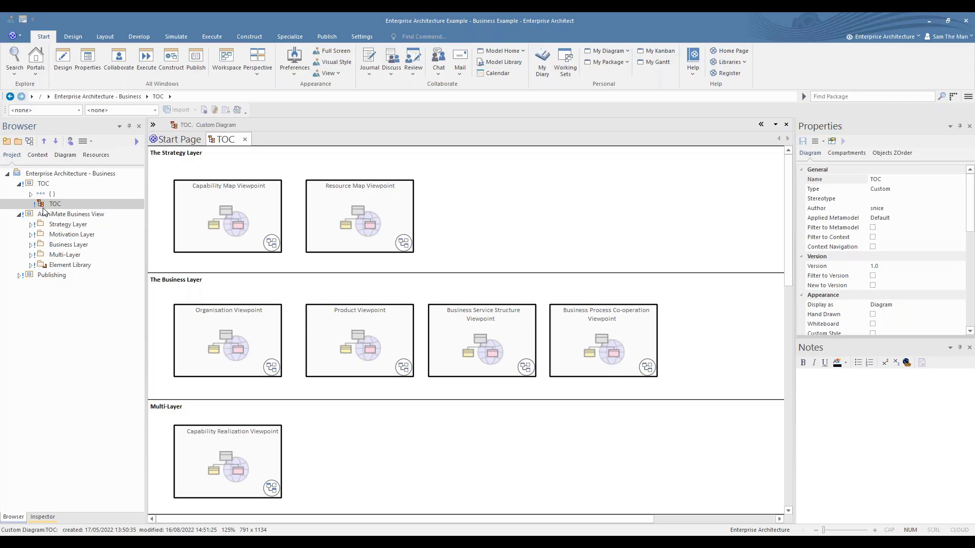
click(30, 266)
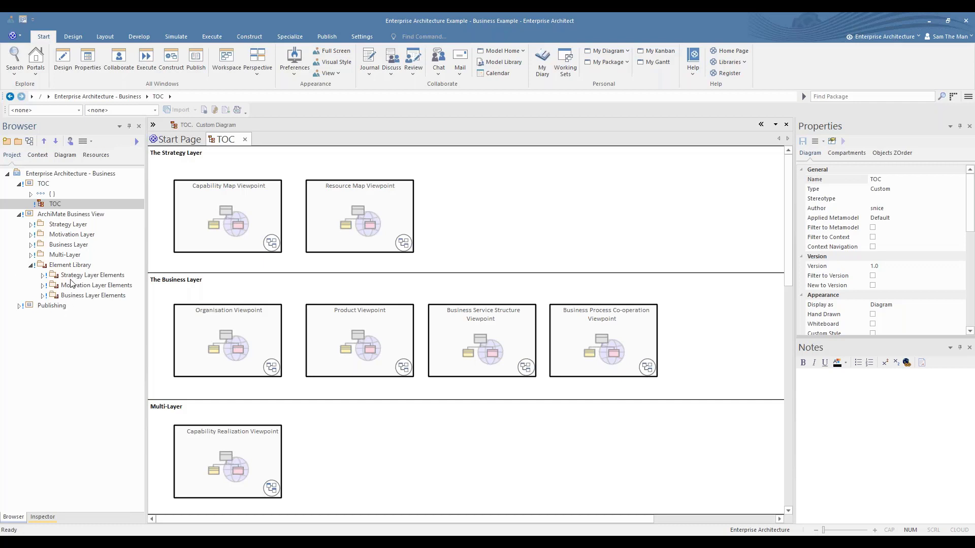
click(42, 276)
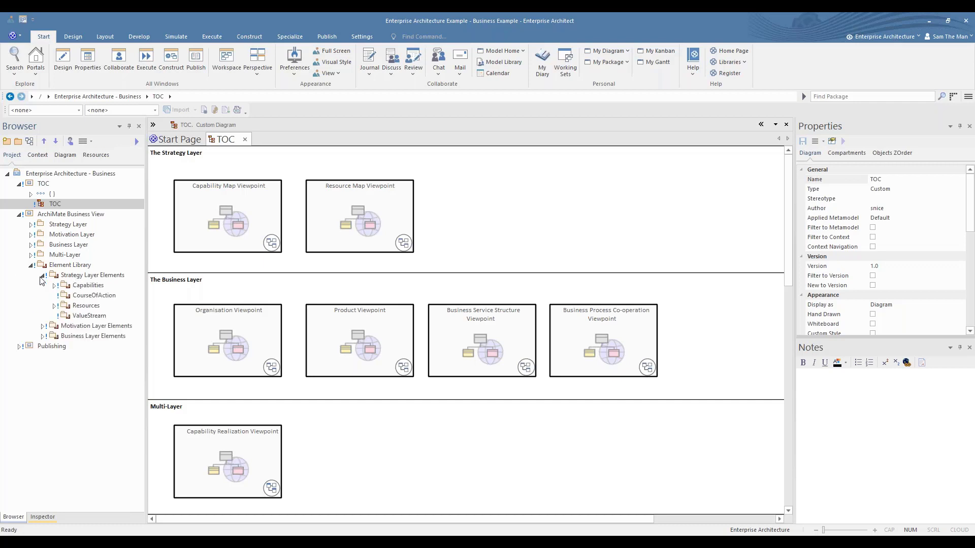
click(43, 277)
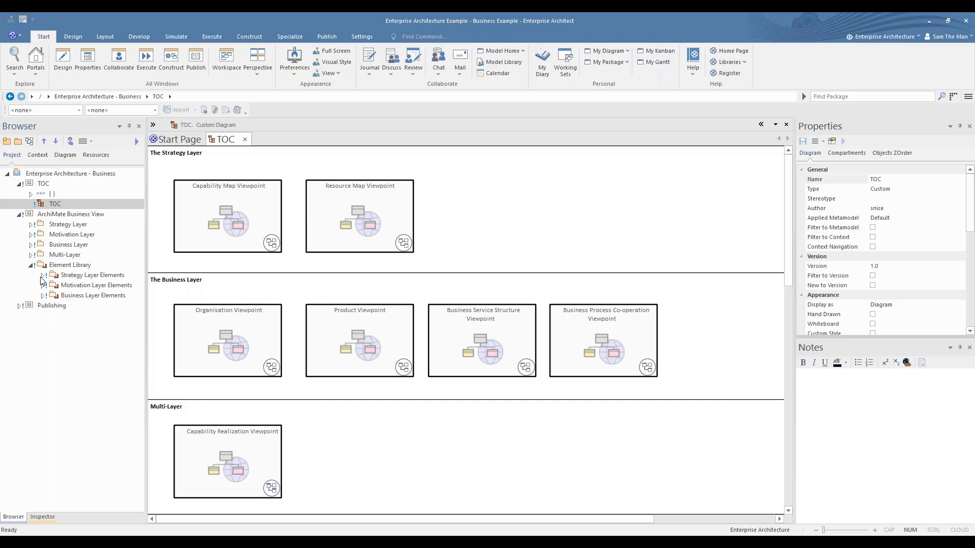
click(31, 225)
click(31, 225)
- View the Capability Realization Viewpoint diagram in the Multi-Layer package, close it and collapse the ArchiMate Business View
click(31, 256)
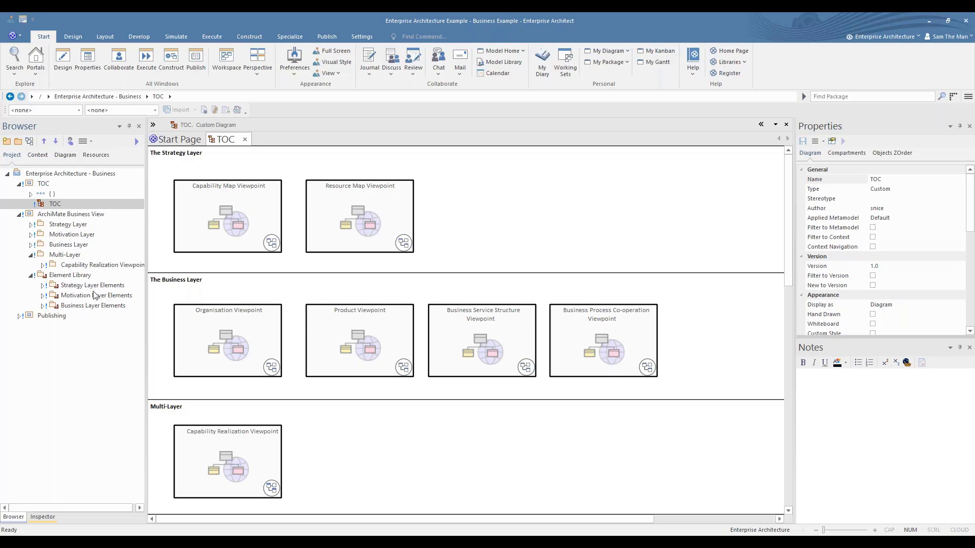
click(43, 265)
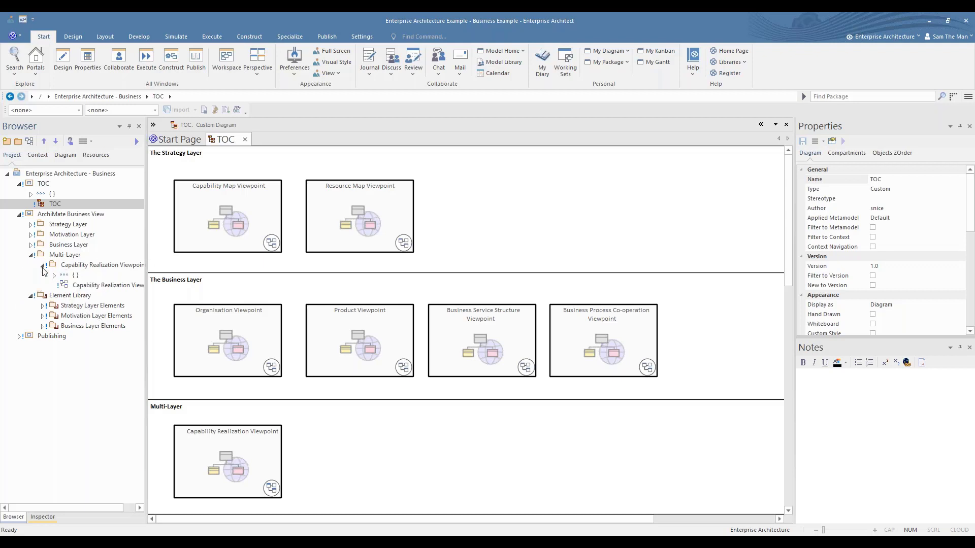
click(100, 286)
double_click(99, 287)
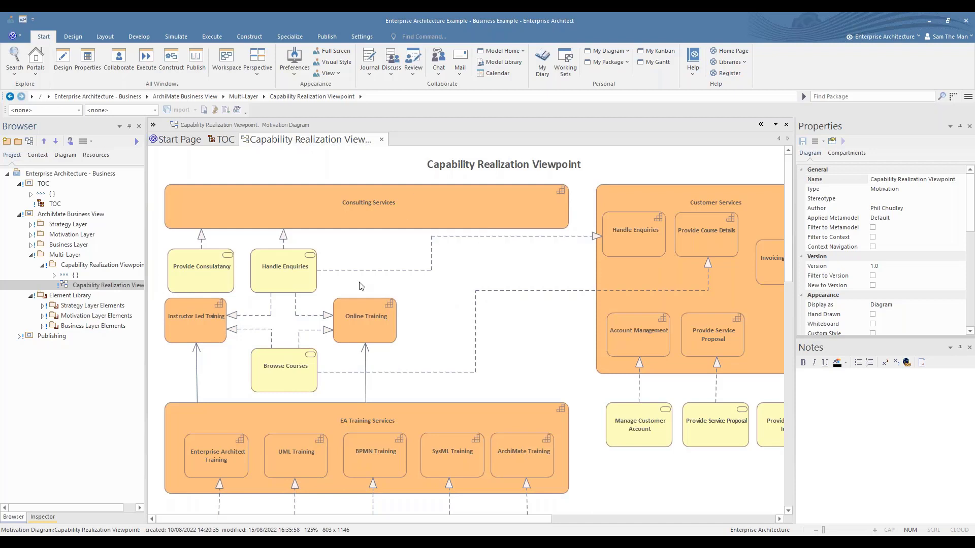
click(383, 140)
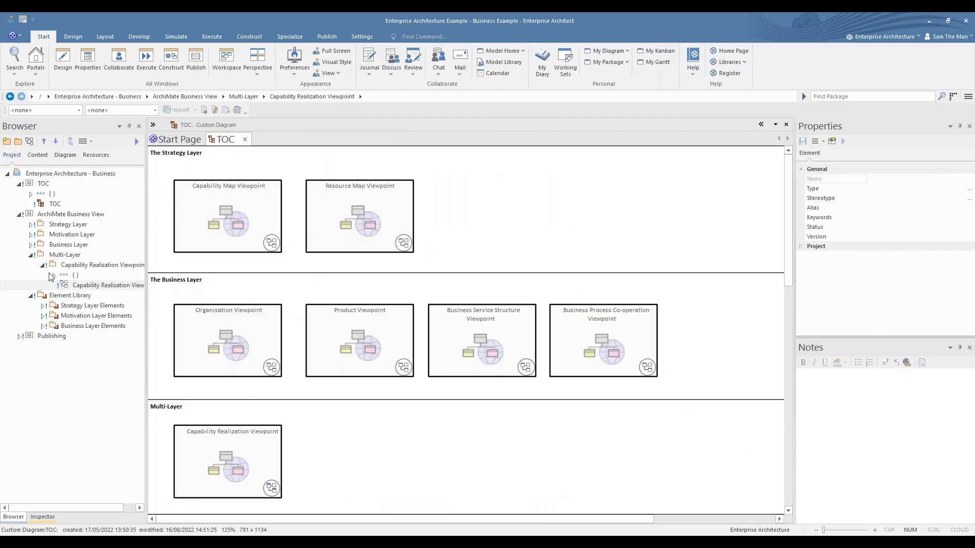
click(32, 256)
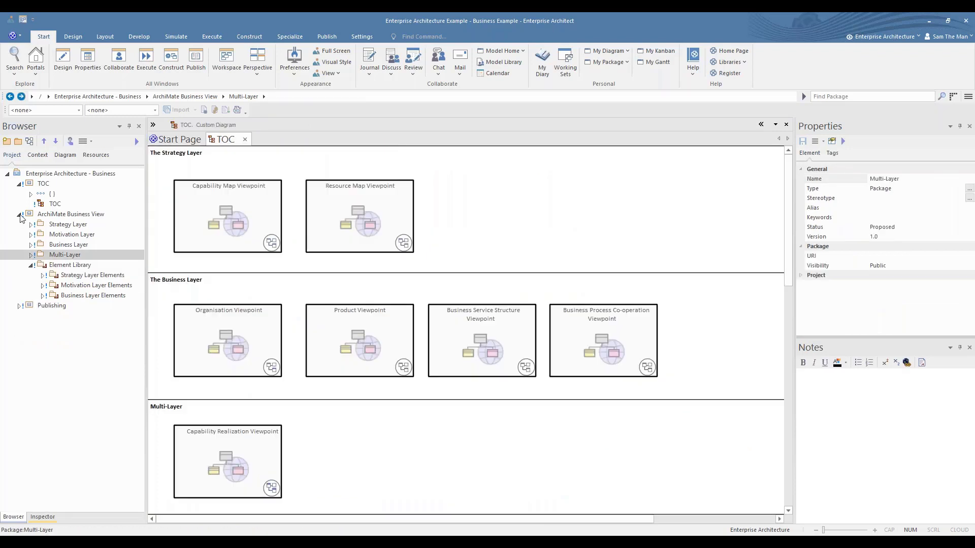
click(20, 214)
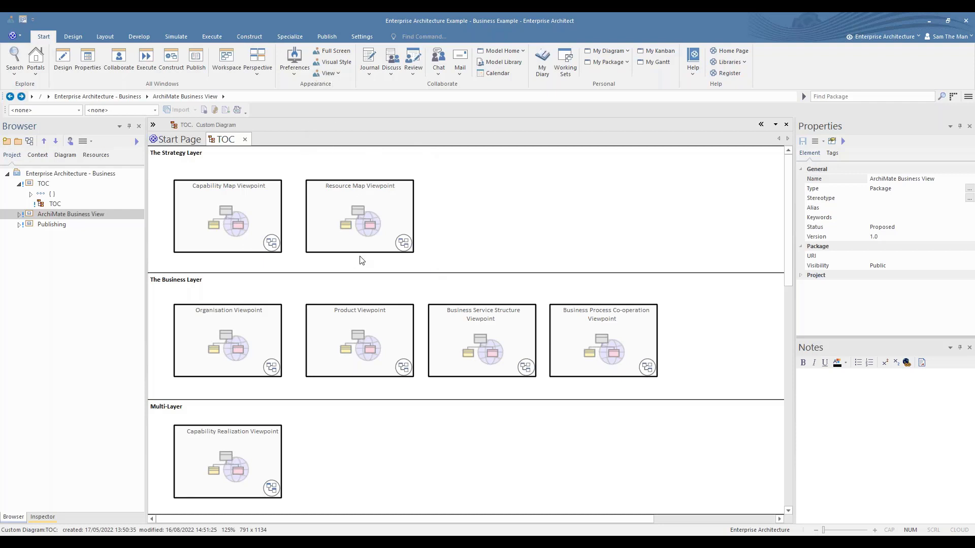
- Open the Reusable Asset Service and connect to the Demo Reusable Assest Service registry on localhost, port 1804, model RAS_DEMO
click(326, 39)
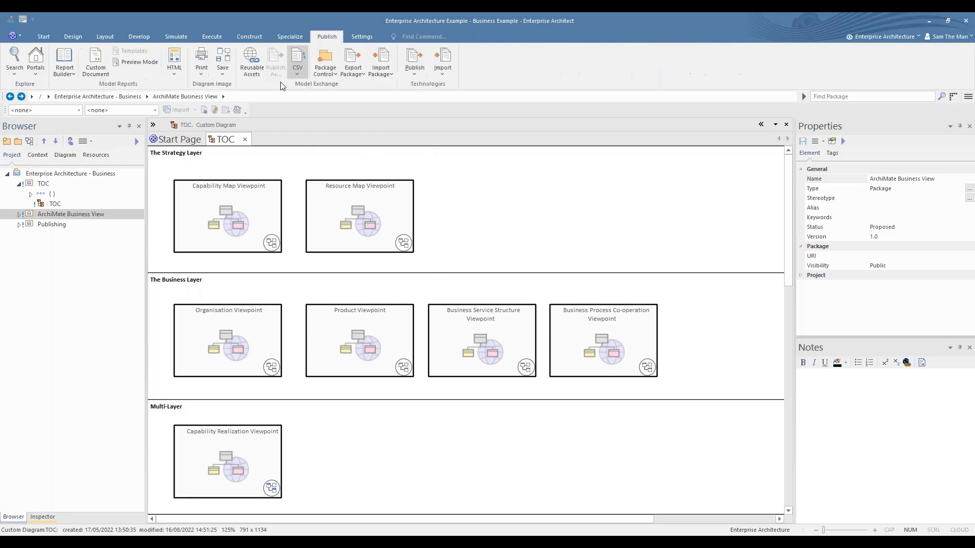
click(252, 70)
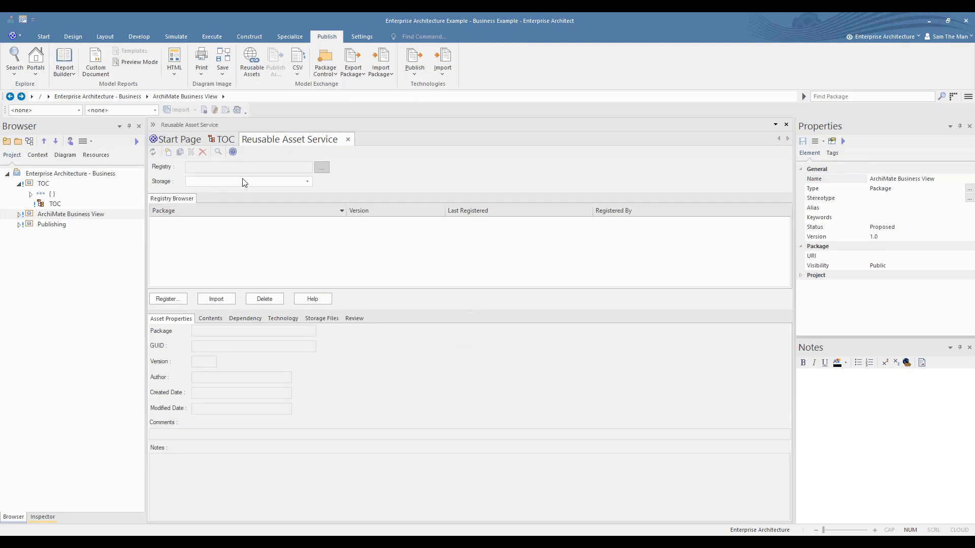
click(322, 168)
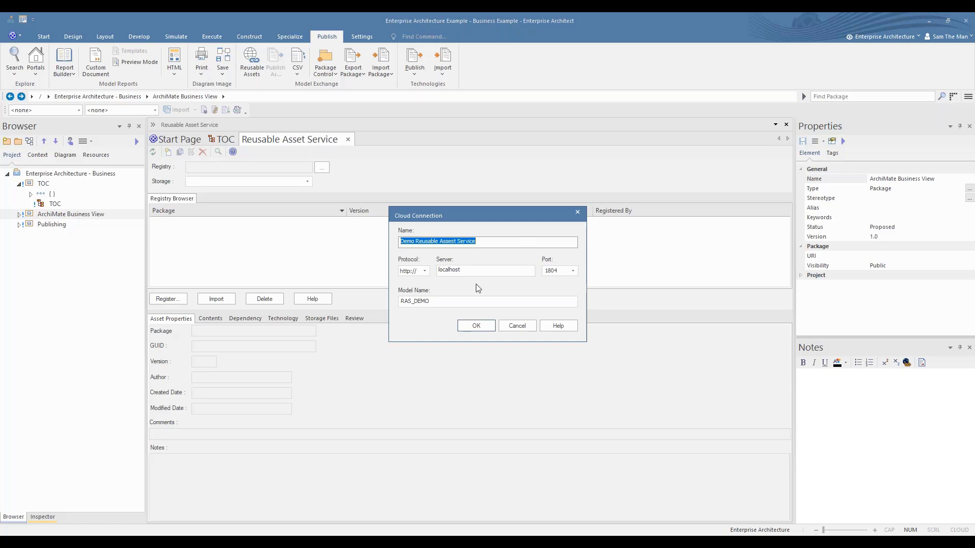
click(479, 325)
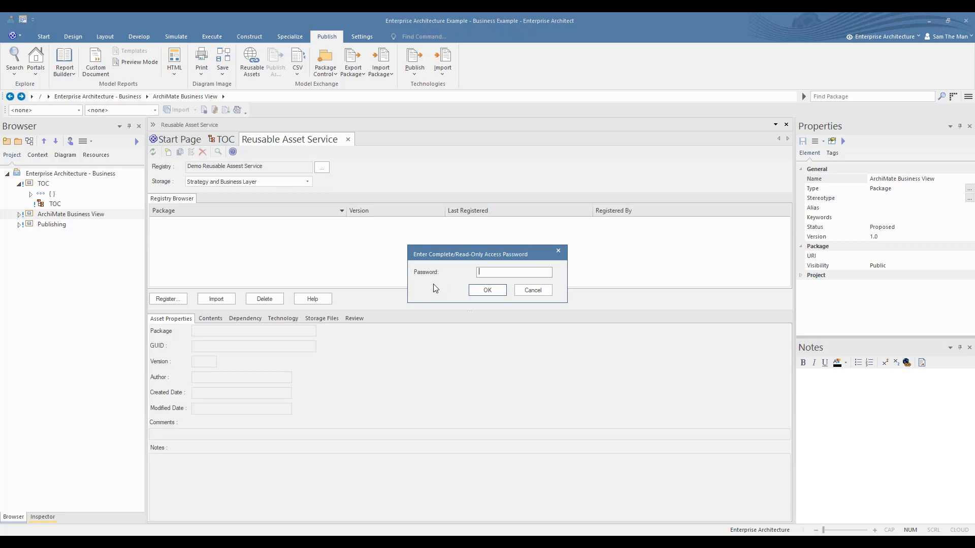
click(529, 290)
click(530, 303)
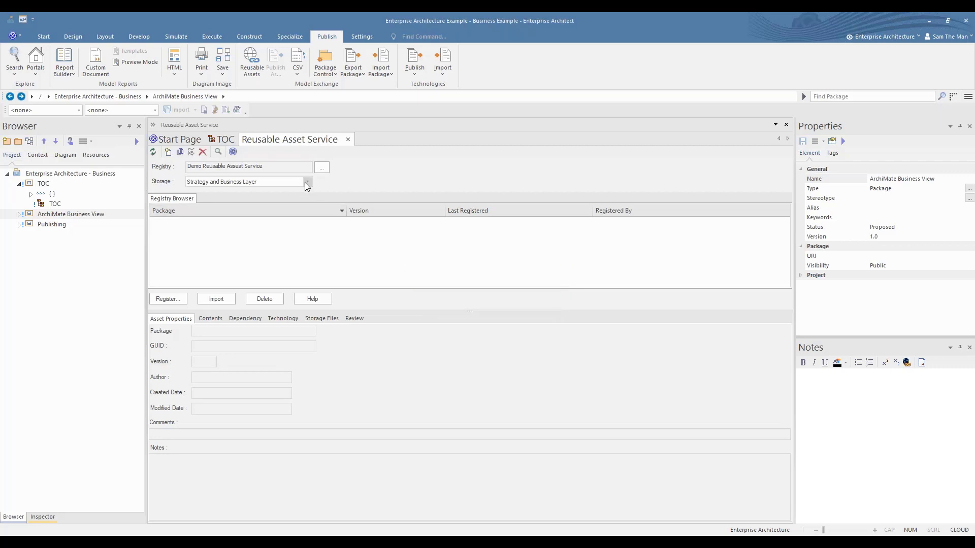
- Select the Strategy and Business Layer storage, enter its access password and check the asset contents view
click(307, 182)
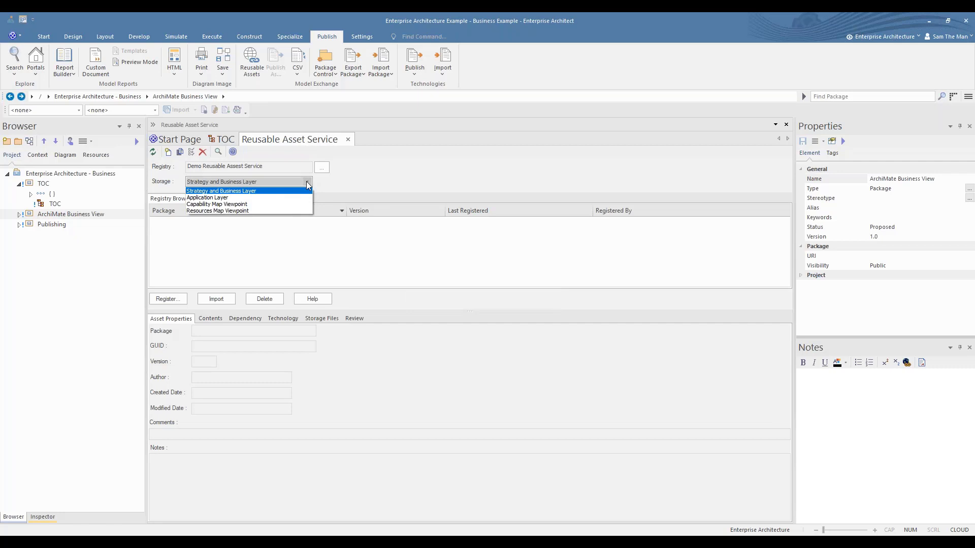
click(265, 192)
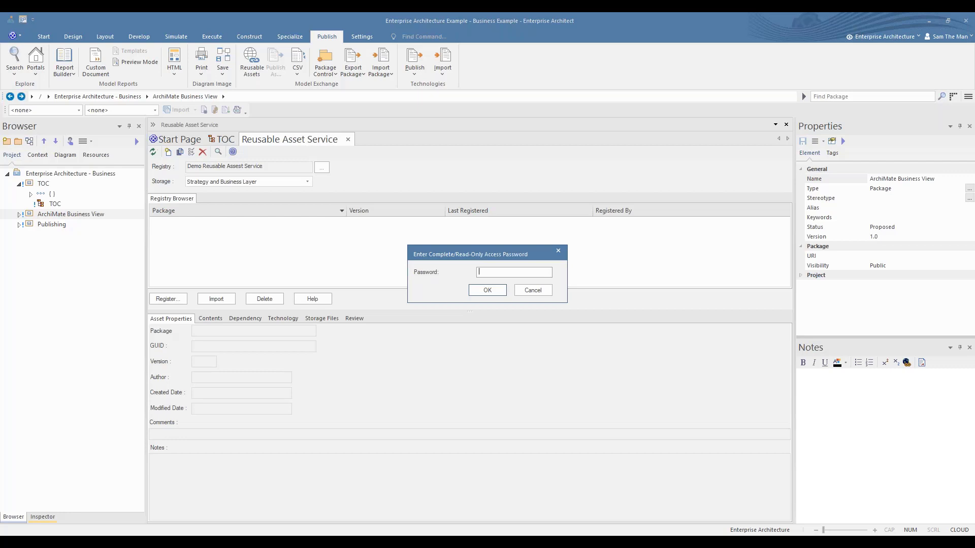
text(***********)
click(487, 290)
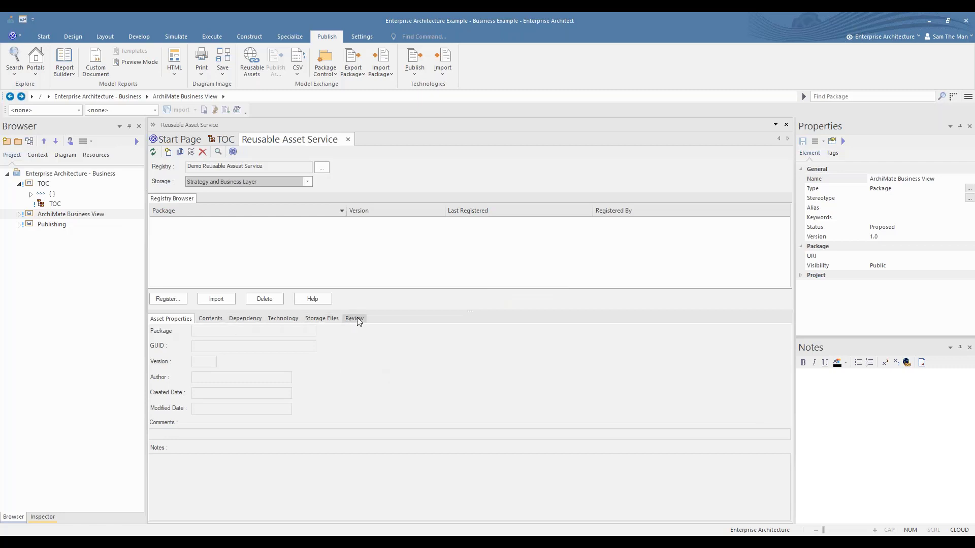
click(214, 319)
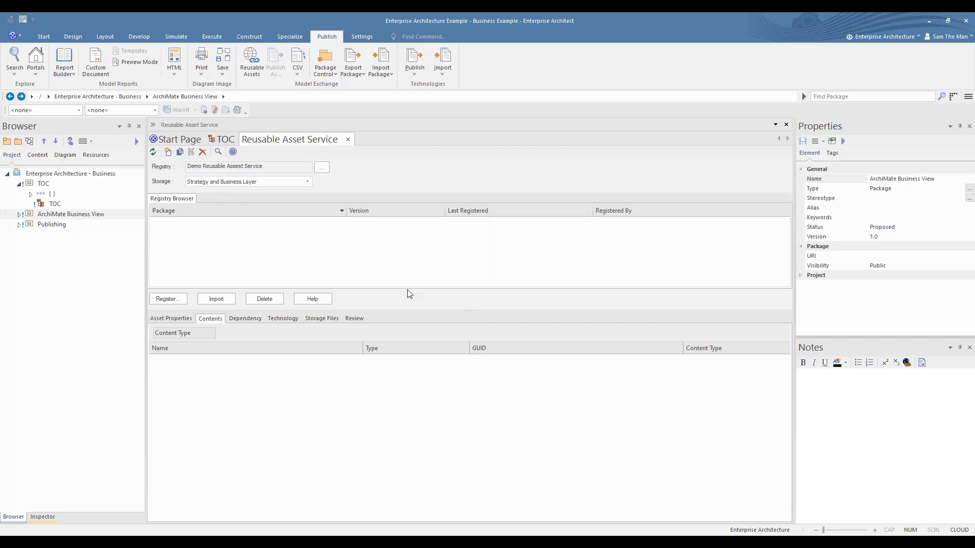
click(170, 319)
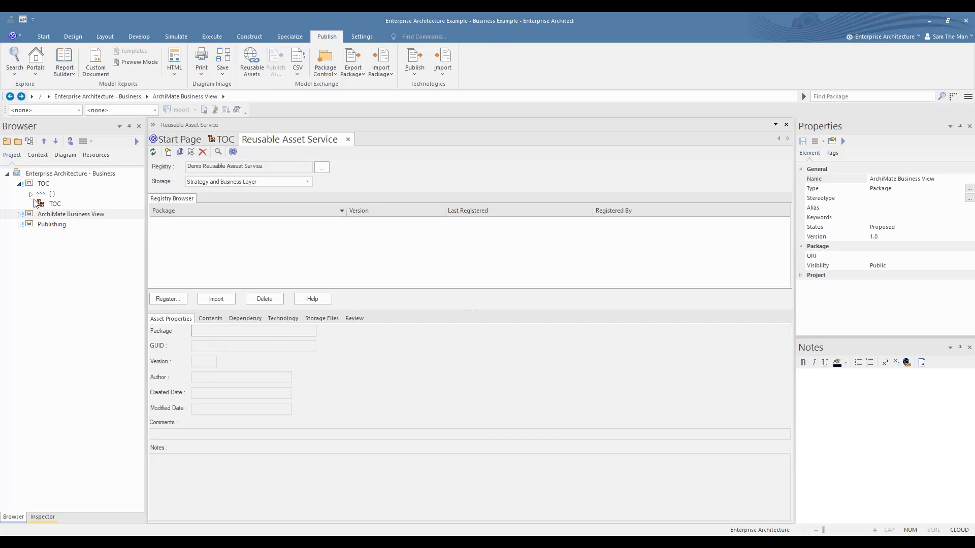
- Prepare the ArchiMate Business View package for registration and check its dependencies with the Complete option
click(19, 215)
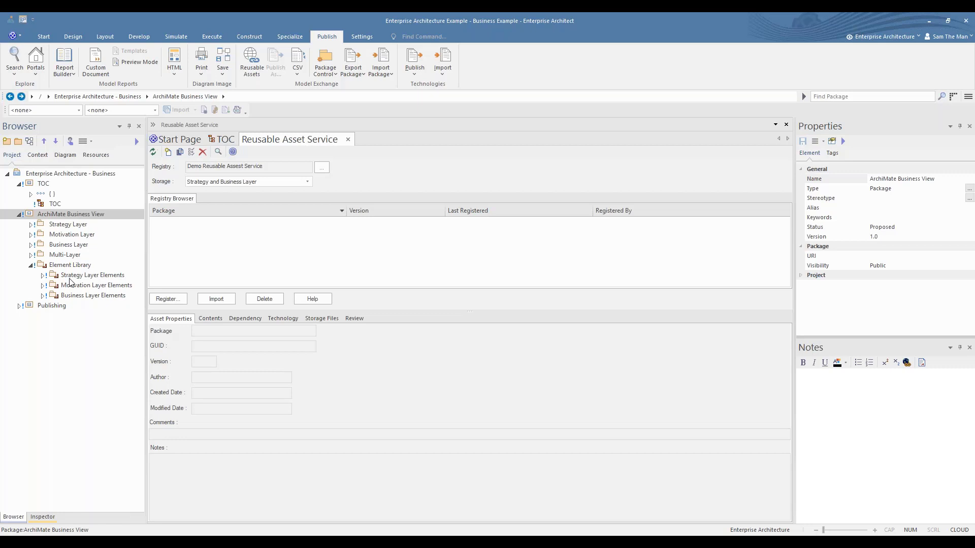
click(31, 265)
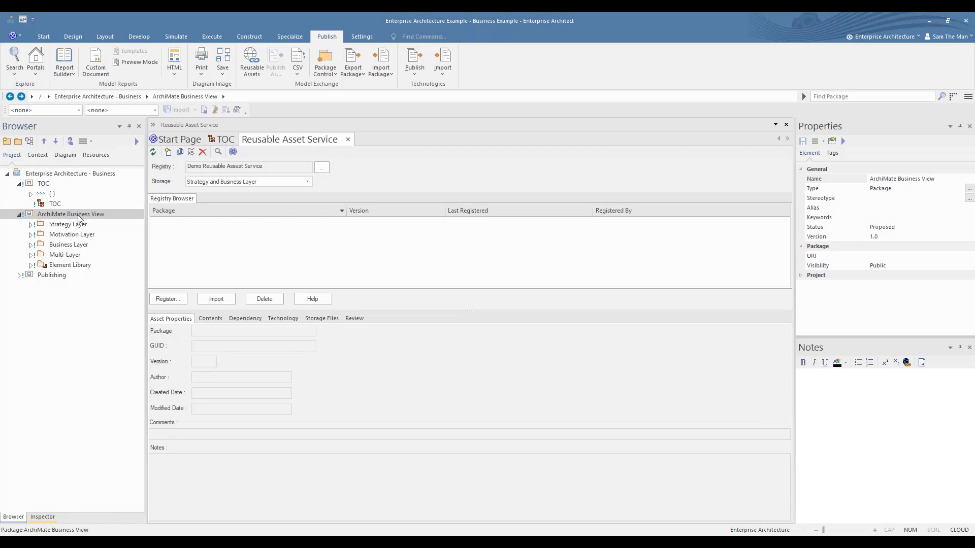
click(166, 299)
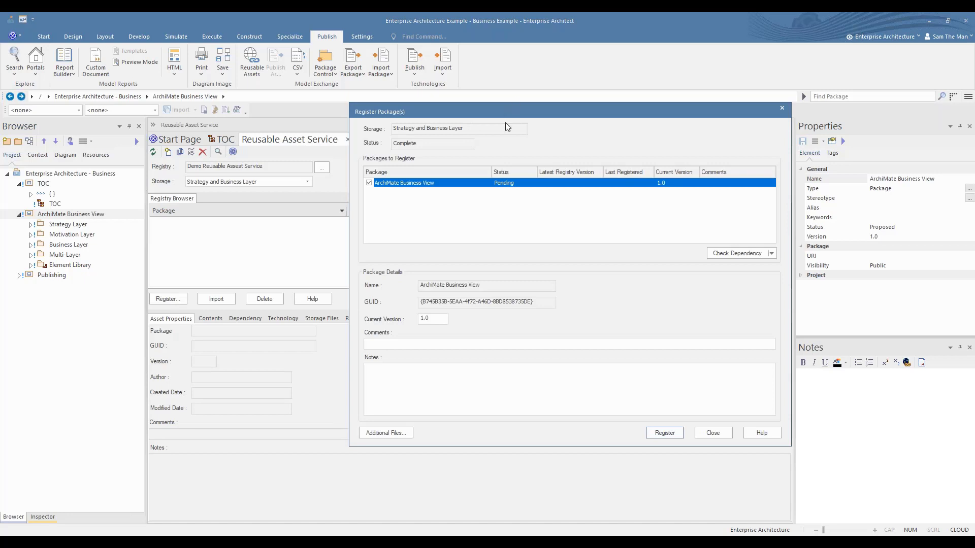
drag(502, 111, 403, 78)
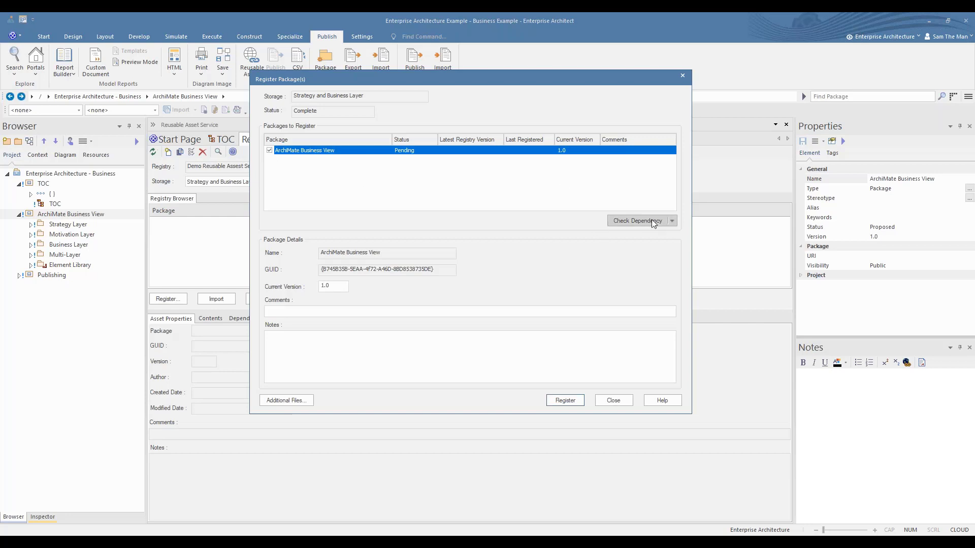
click(673, 222)
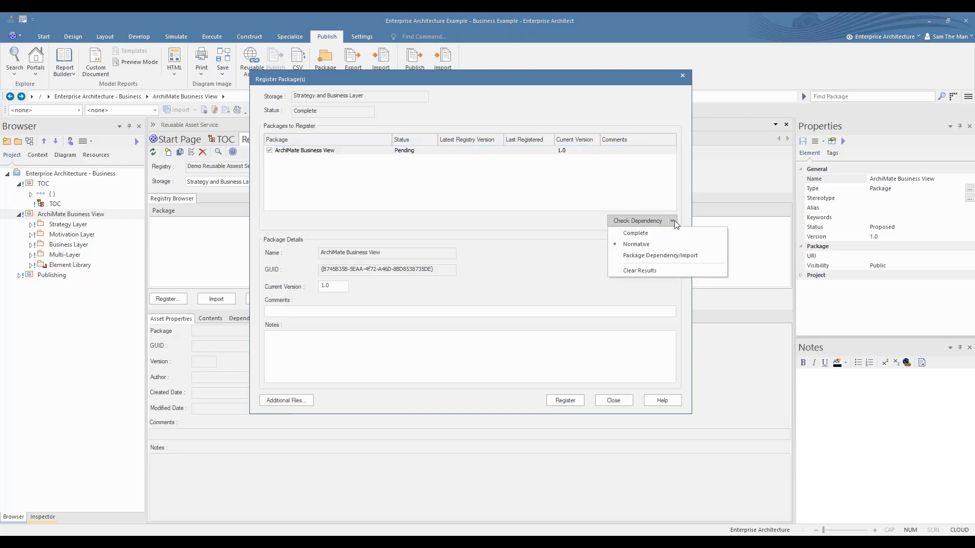
click(643, 233)
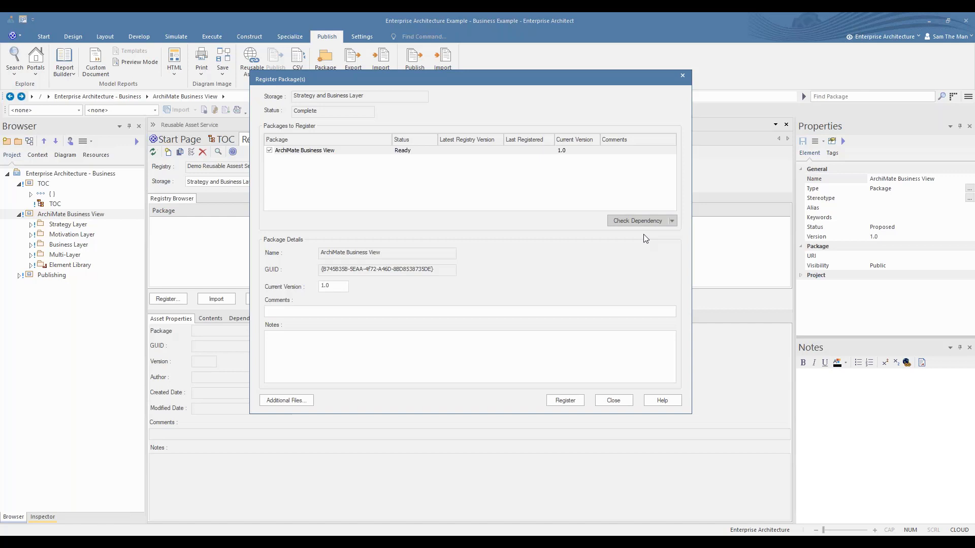
click(643, 219)
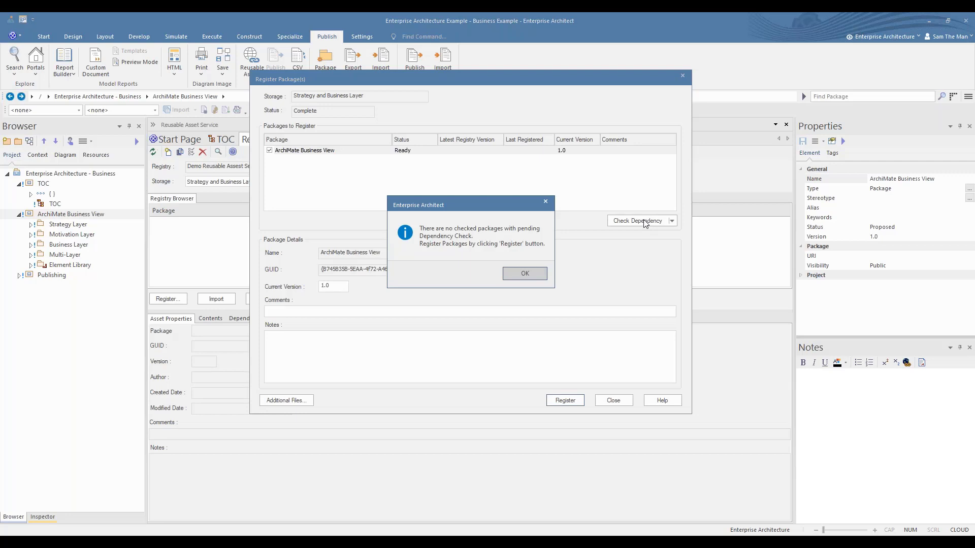
click(535, 273)
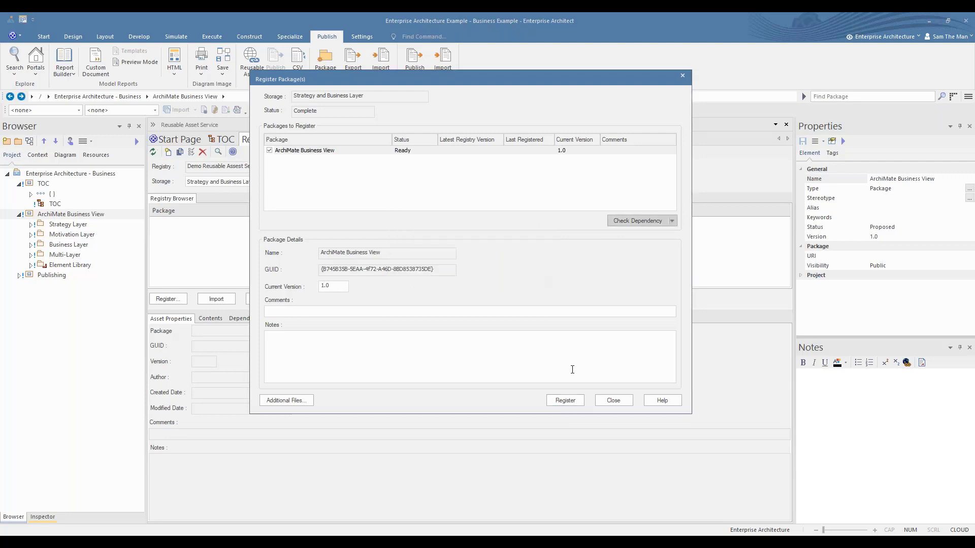
- Register the ArchiMate Business View package in the Strategy and Business Layer storage
click(558, 403)
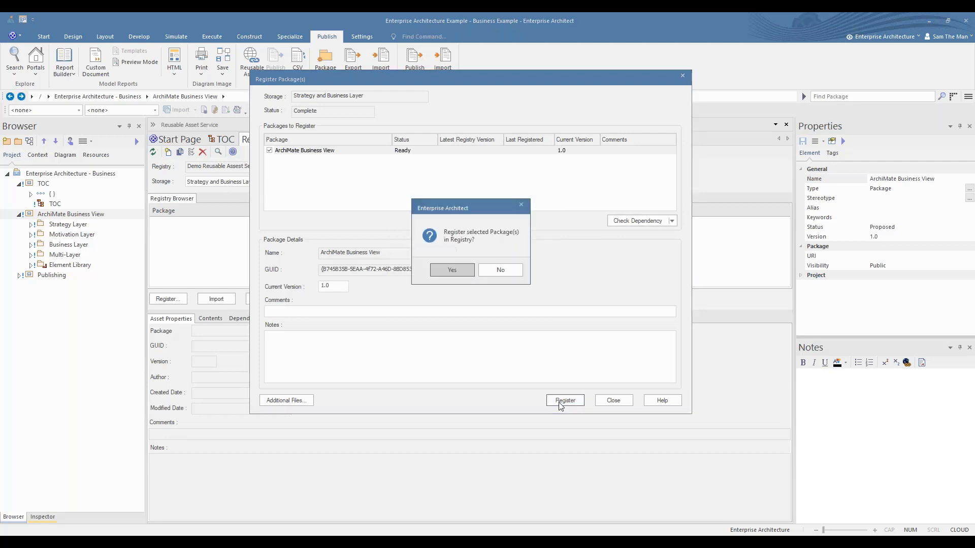
click(451, 270)
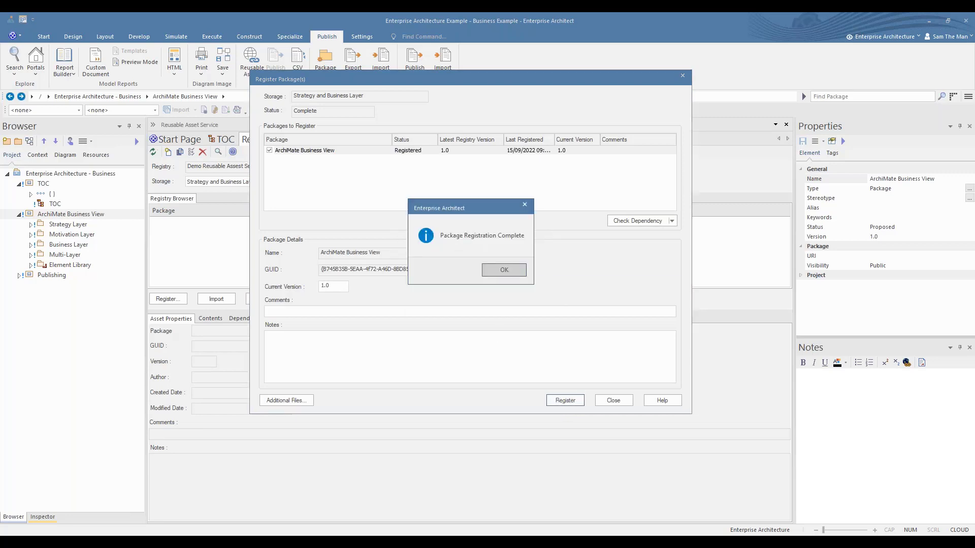
click(502, 270)
- Examine the contents of the registered ArchiMate Business View asset, including its diagrams and elements
click(217, 319)
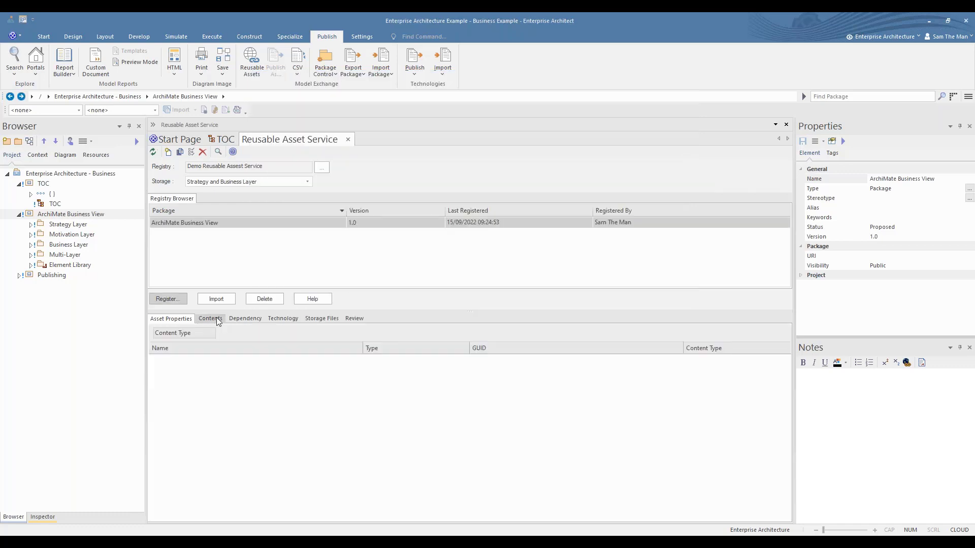
scroll(294, 391, down, 3)
scroll(294, 395, down, 10)
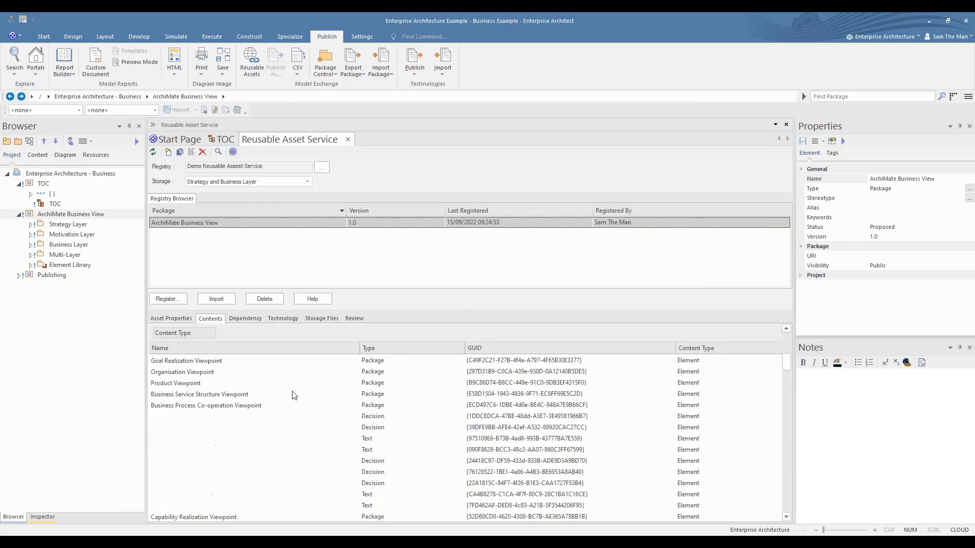
scroll(296, 403, down, 10)
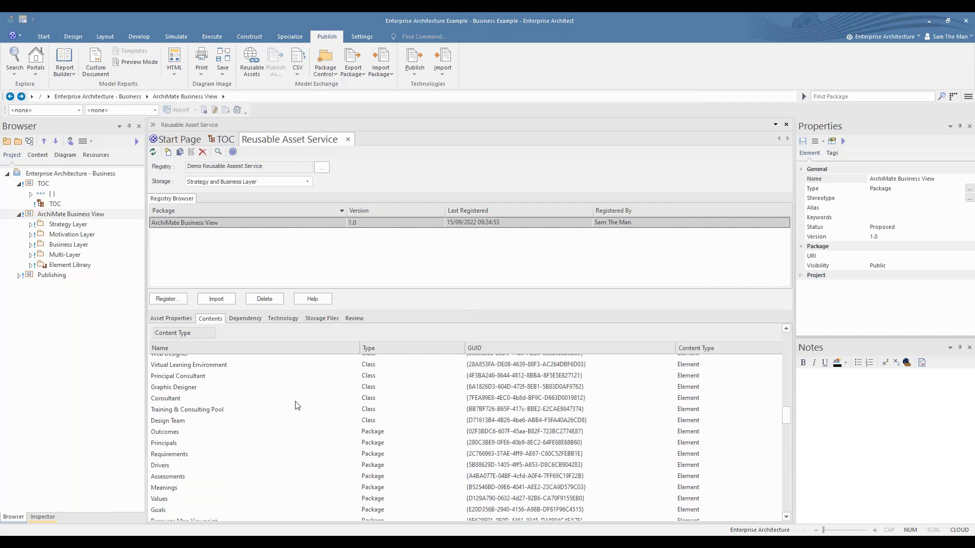
scroll(305, 422, up, 5)
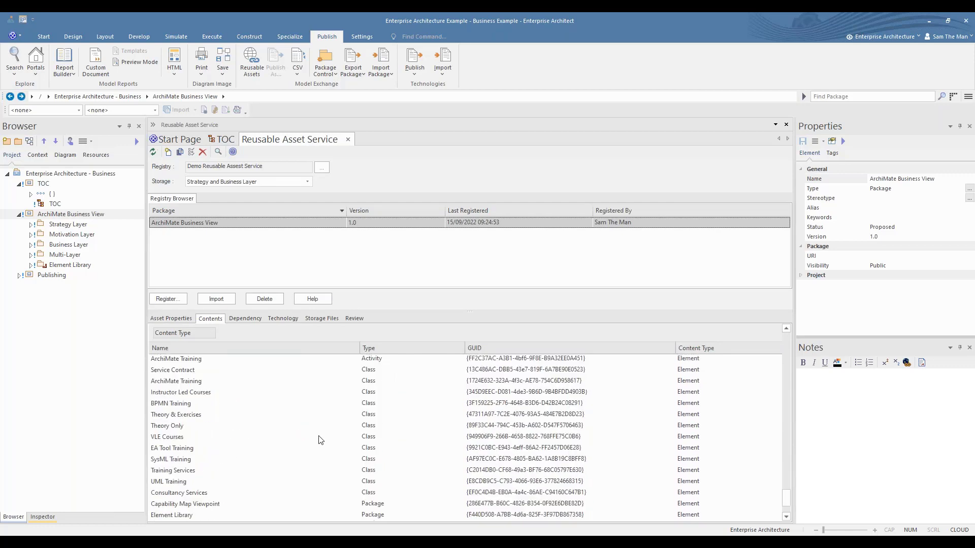
scroll(301, 414, up, 10)
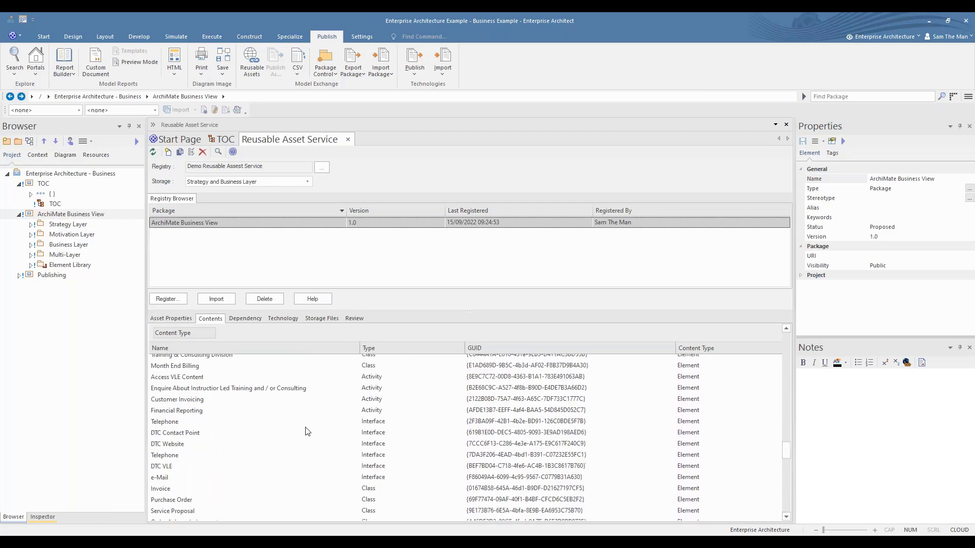
scroll(308, 398, up, 5)
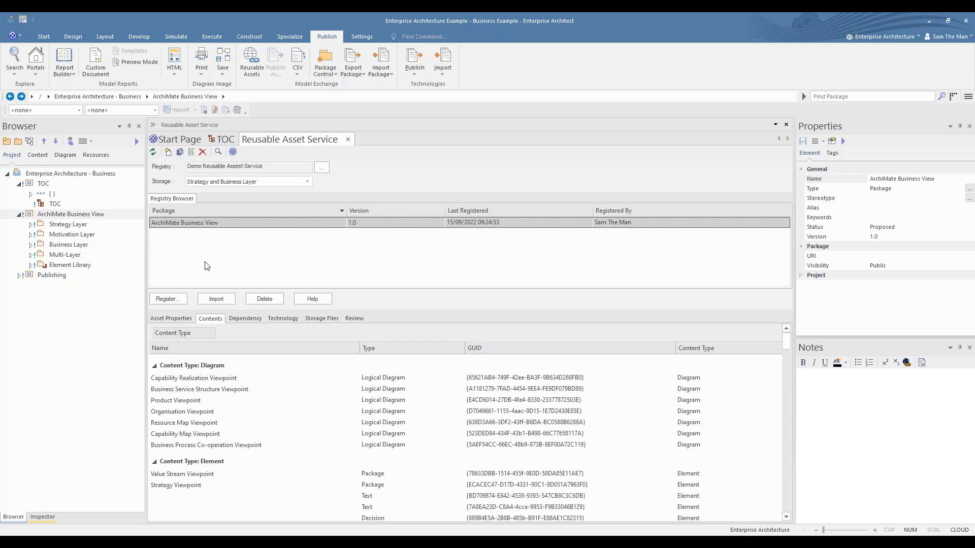
- Switch to the Capability Map Viewpoint storage and enter its access password
click(310, 181)
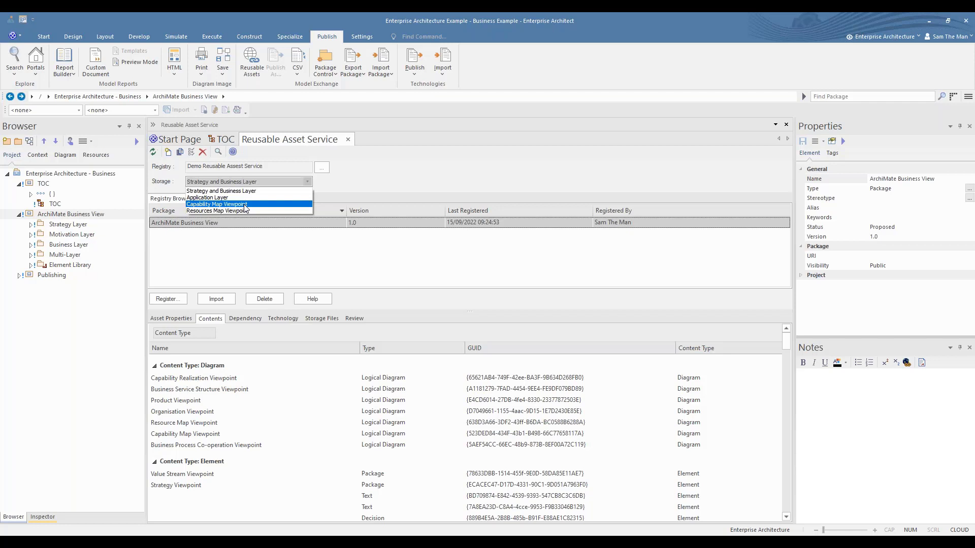
click(245, 204)
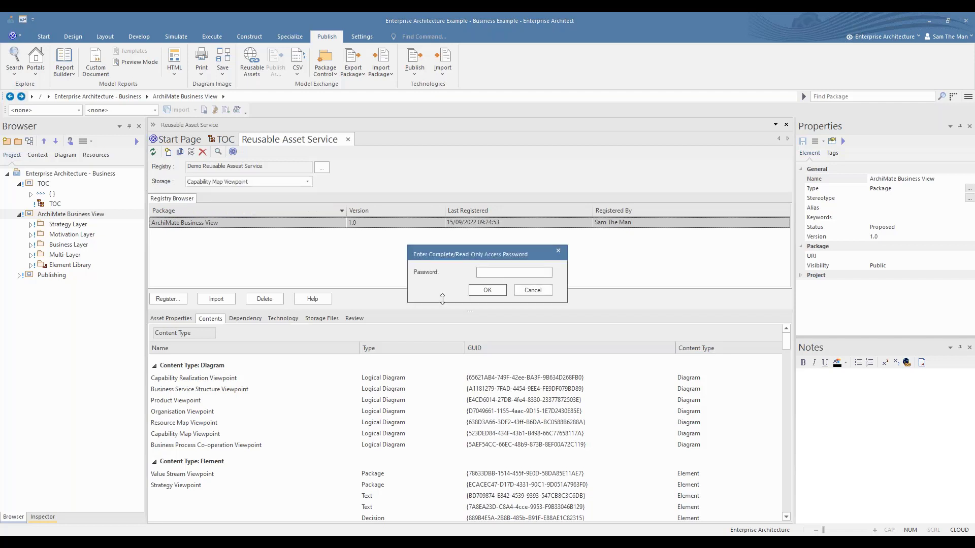
text(********)
click(490, 290)
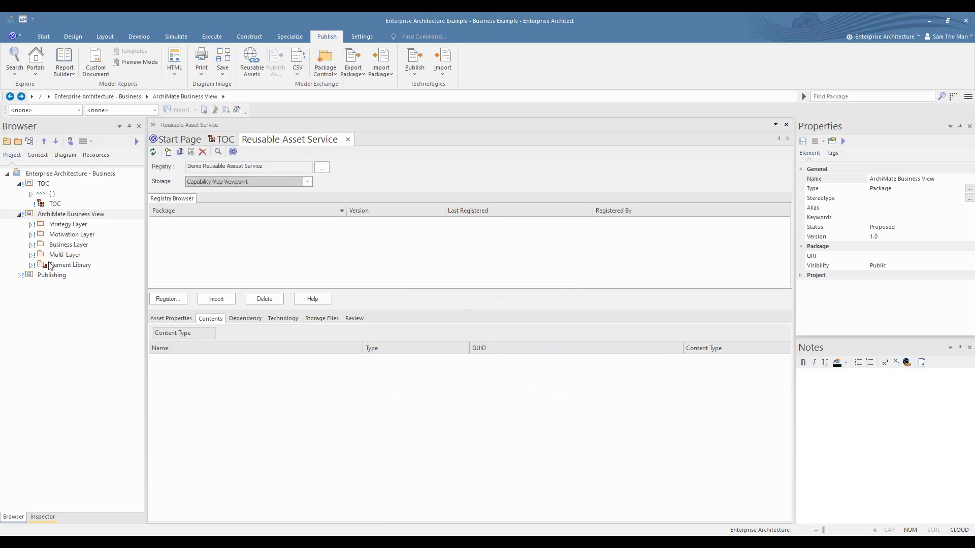
- Prepare the Strategy Layer's Capability Map Viewpoint package for registration, check its dependencies and include the needed Capabilities package
click(31, 224)
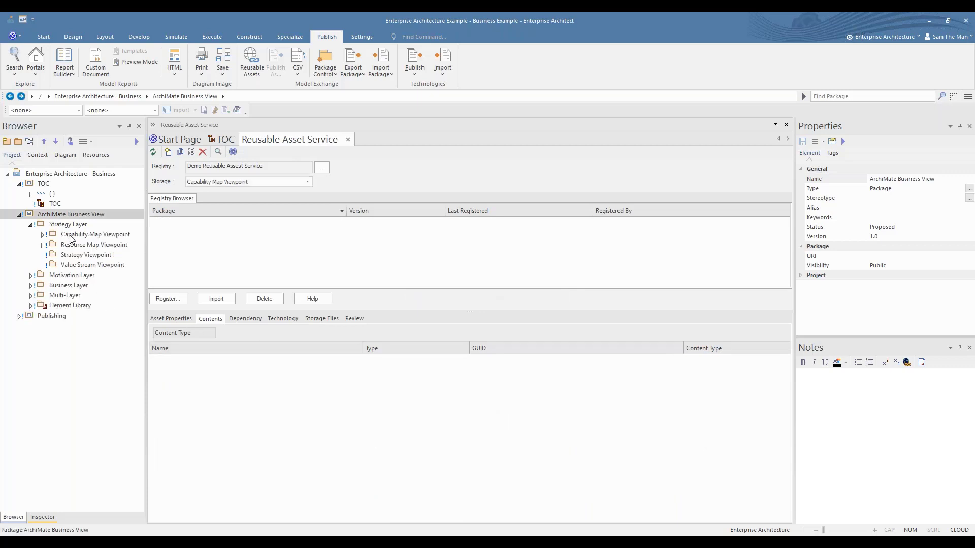
click(95, 235)
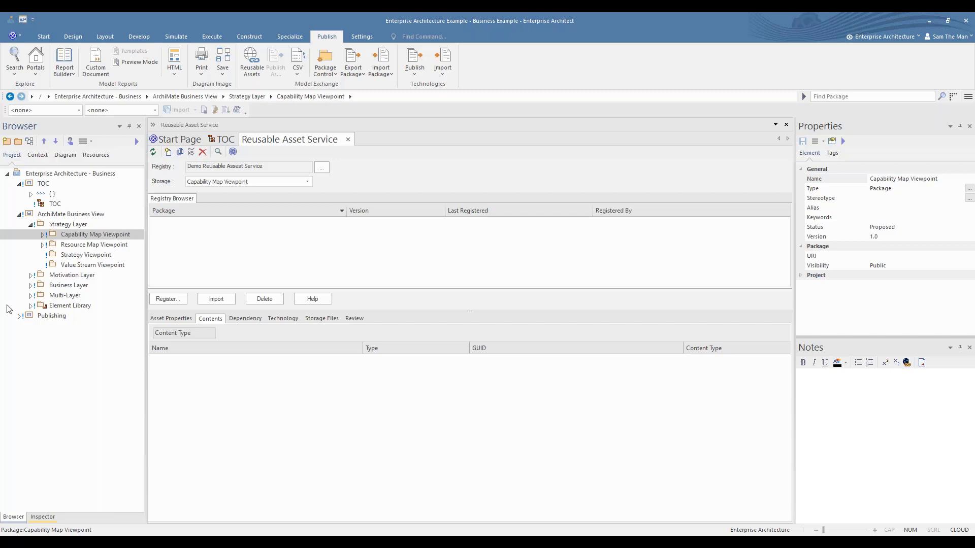
click(43, 236)
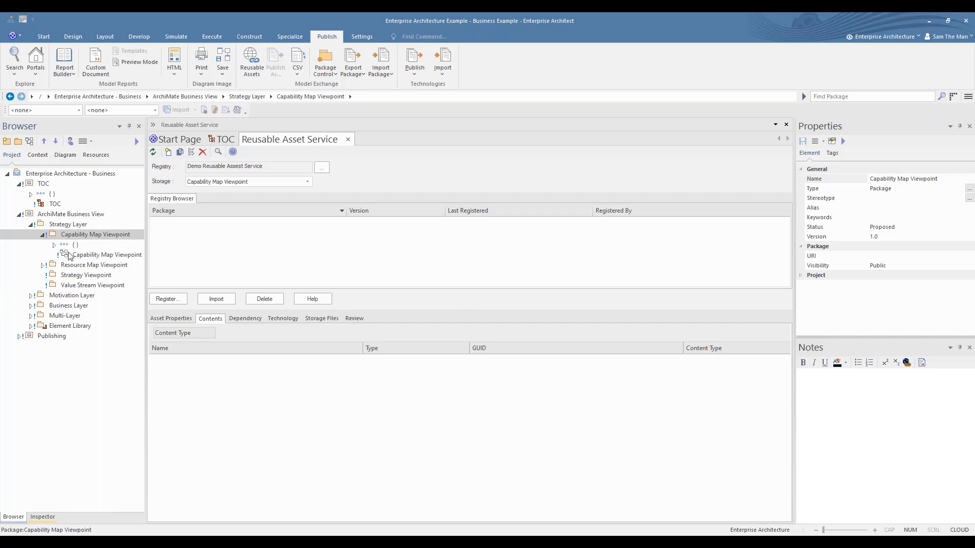
click(166, 300)
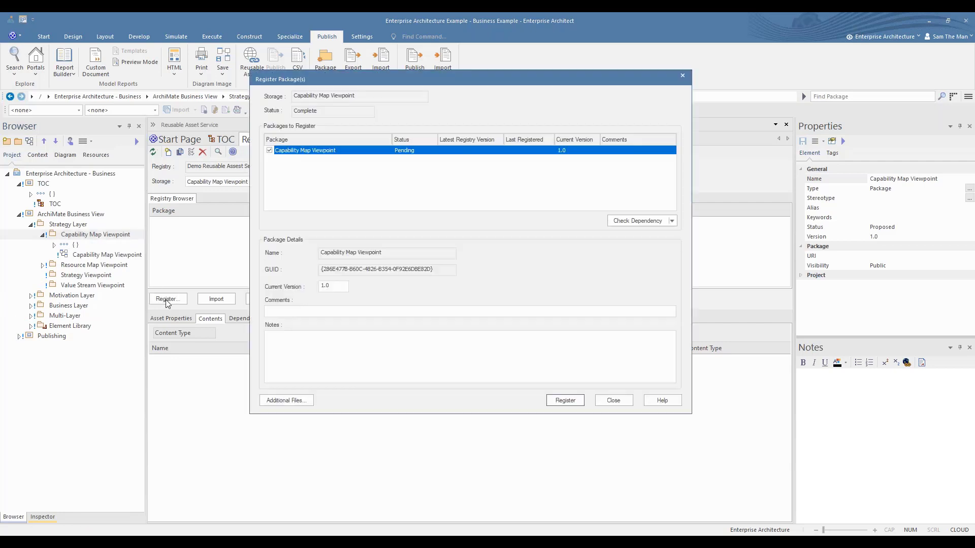
click(660, 222)
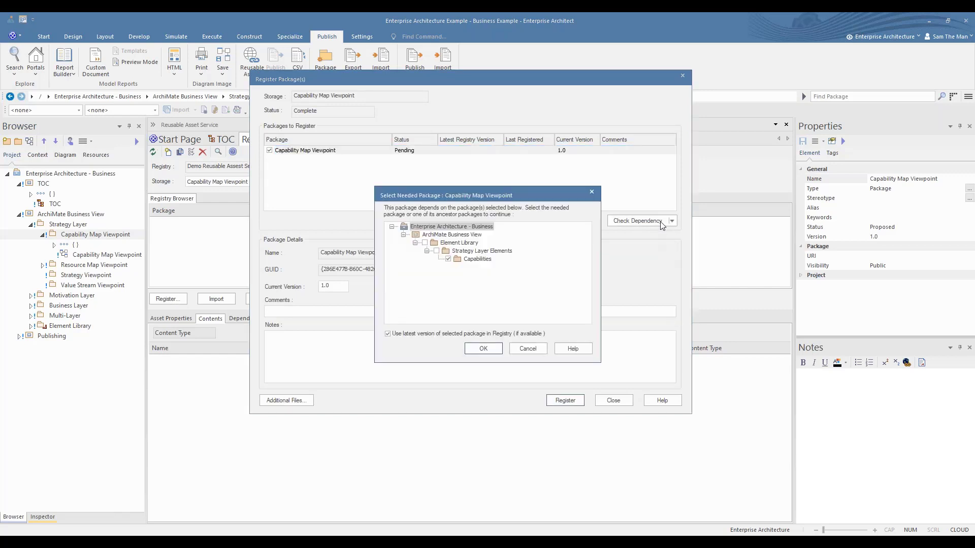
drag(534, 193, 463, 114)
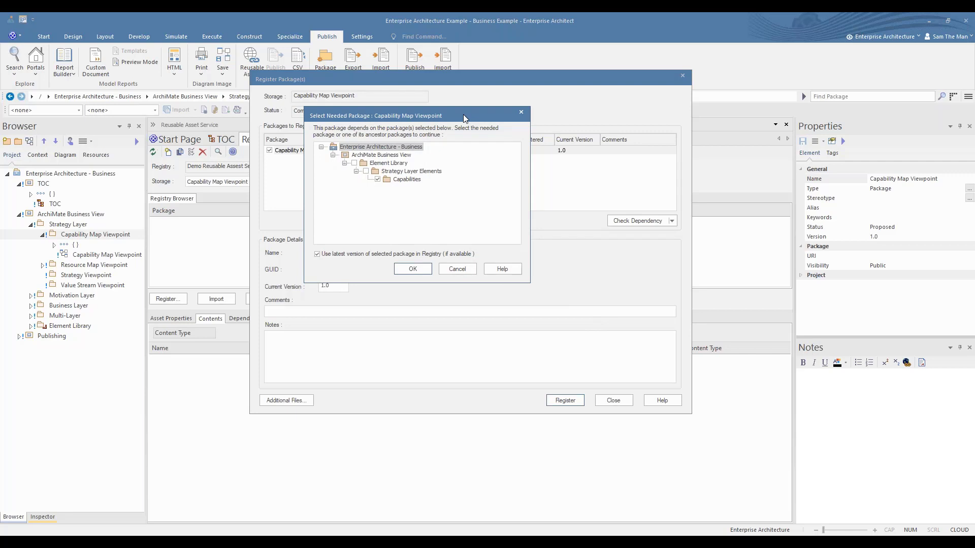
click(417, 273)
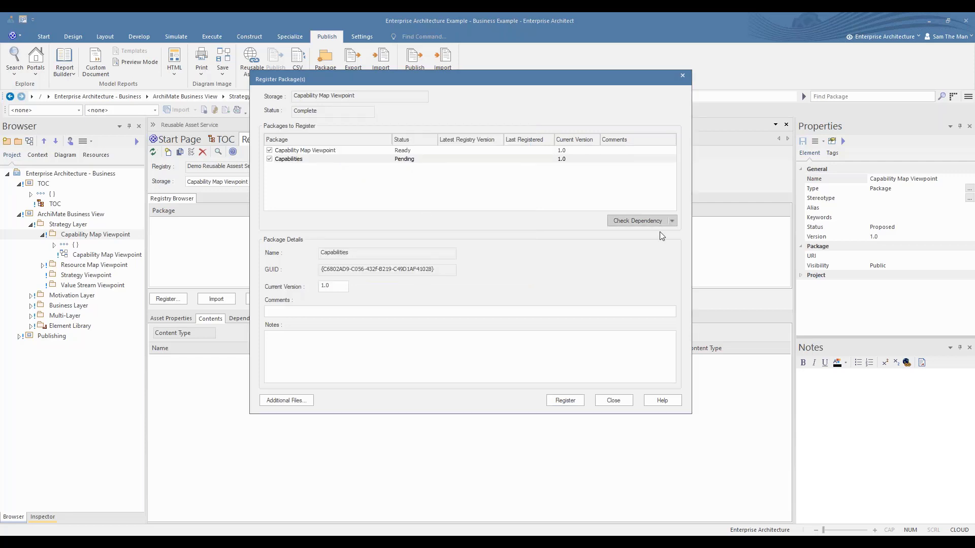
- Check the remaining dependencies, adding the Resources package needed by Capabilities but leaving out the Resource Map Viewpoint package
click(645, 221)
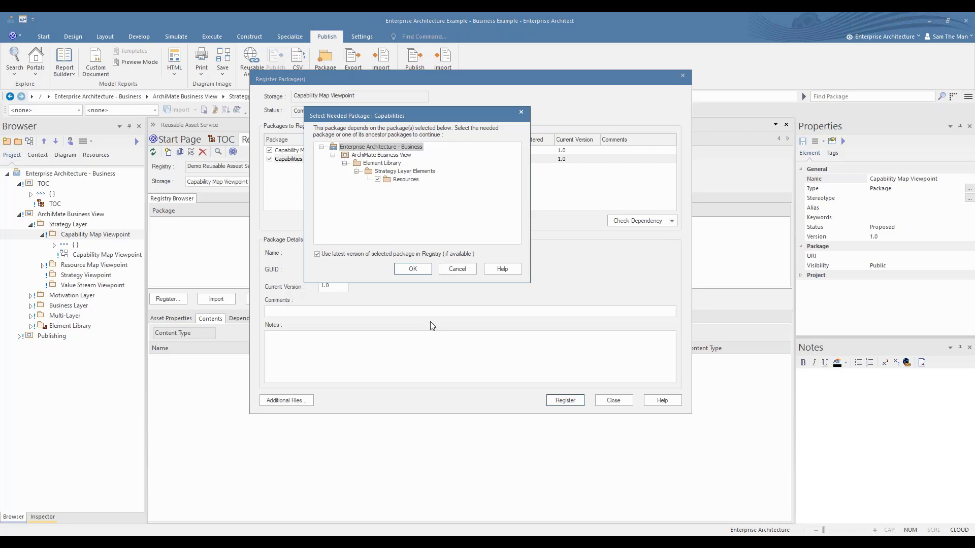
click(409, 272)
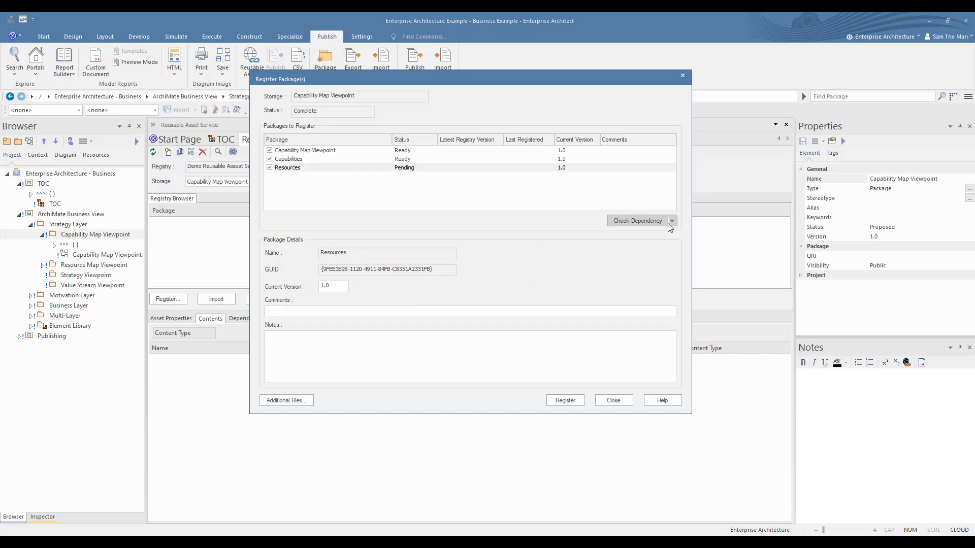
click(655, 219)
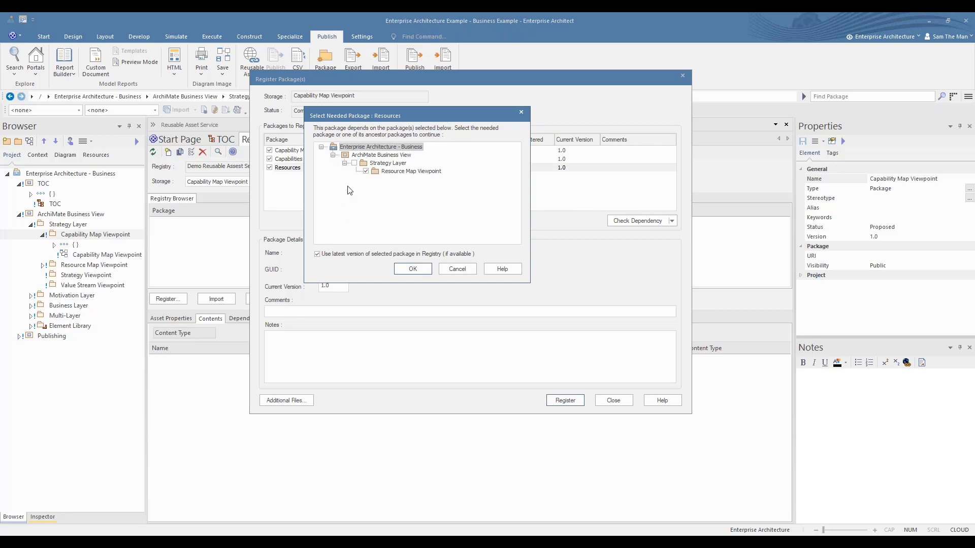
click(412, 270)
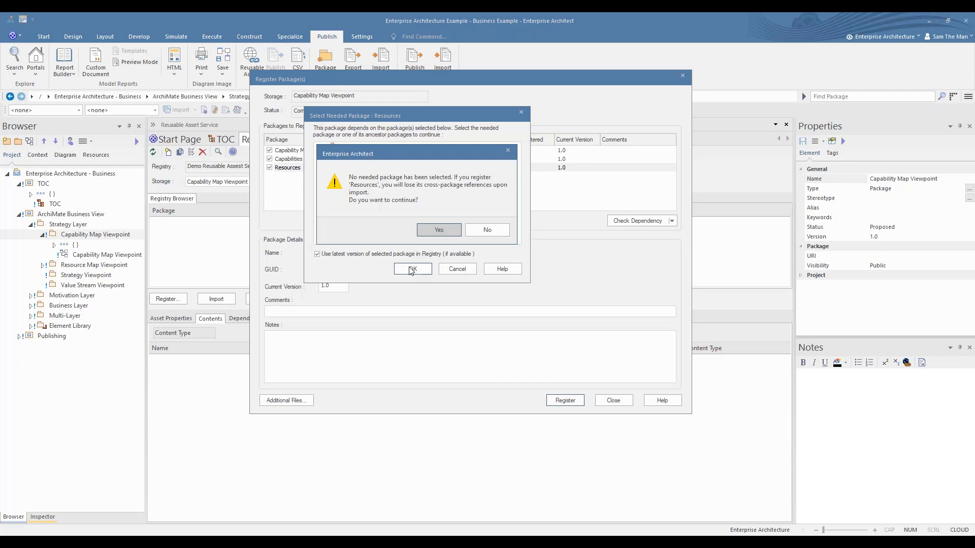
click(438, 237)
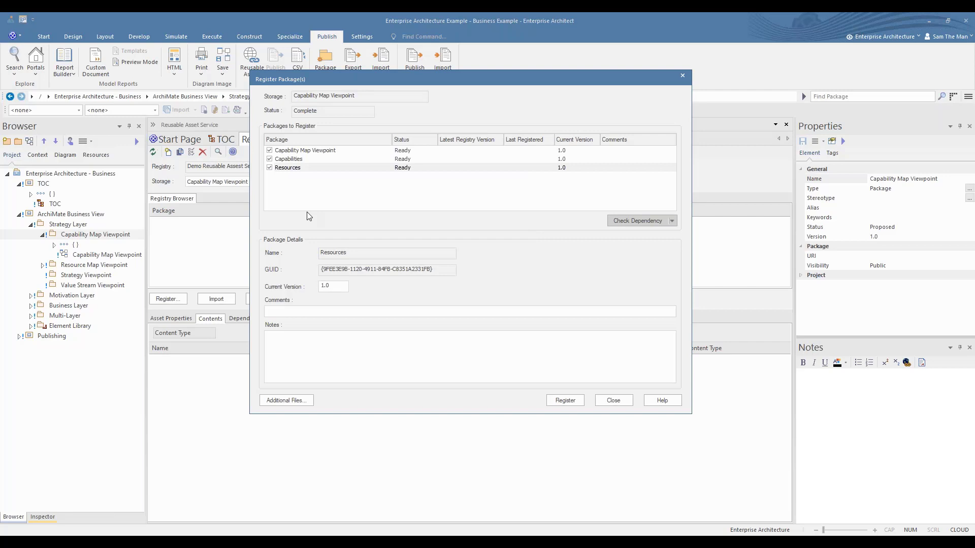
- Register the Capability Map Viewpoint, Capabilities and Resources packages in the Capability Map Viewpoint storage
click(289, 343)
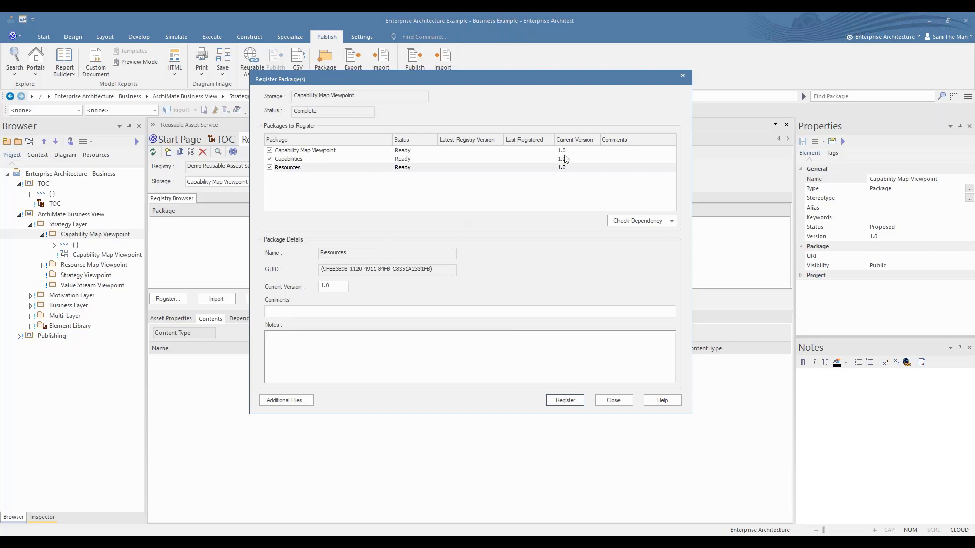
click(569, 401)
click(458, 271)
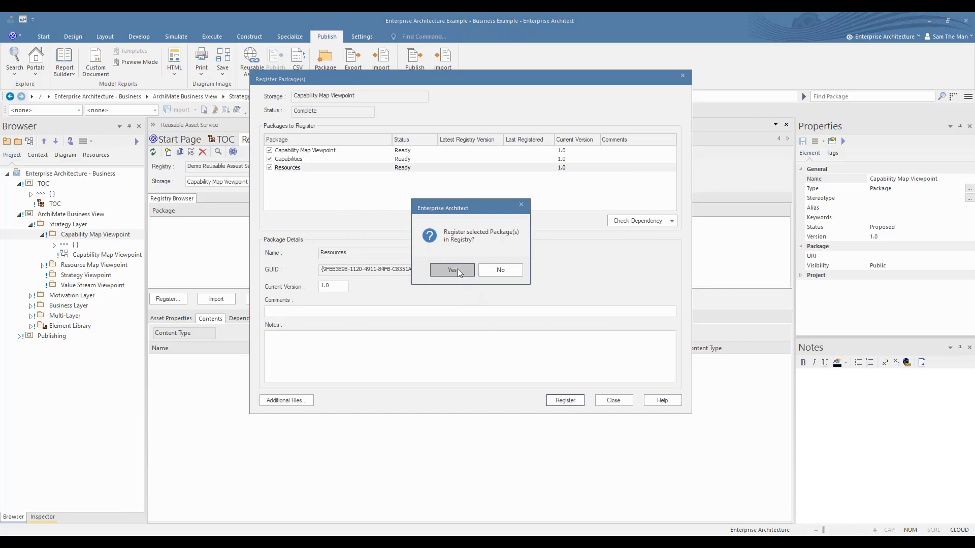
click(502, 270)
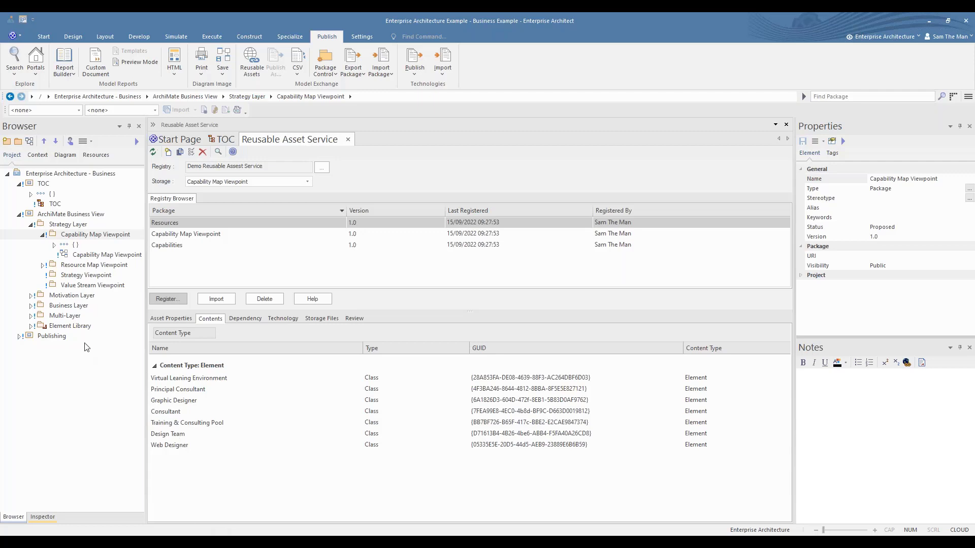
- Switch to the Resources Map Viewpoint storage and enter its access password
click(84, 266)
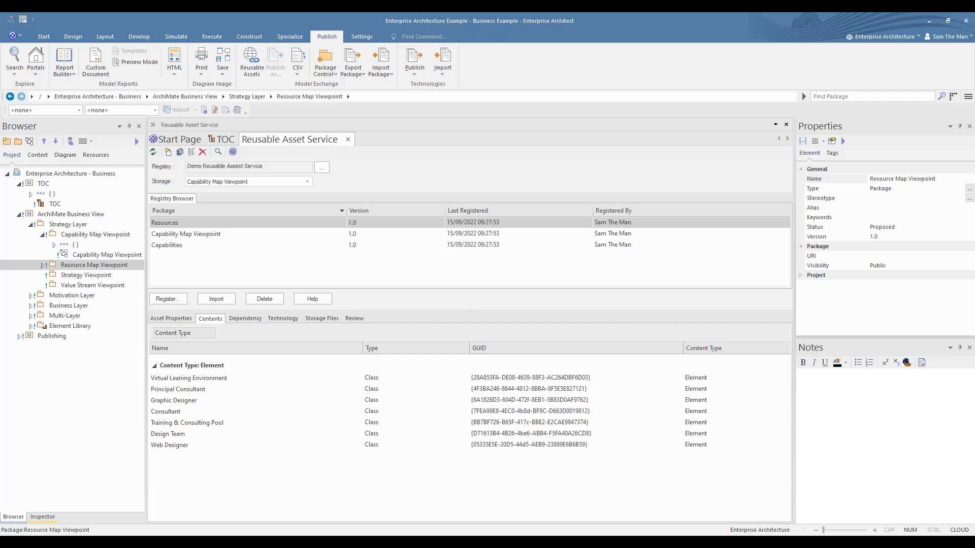
click(330, 266)
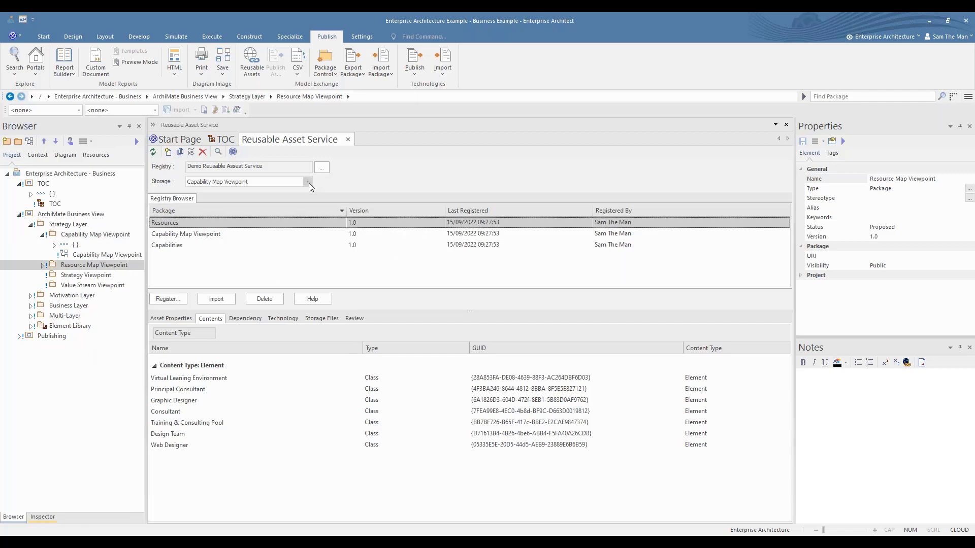
click(307, 181)
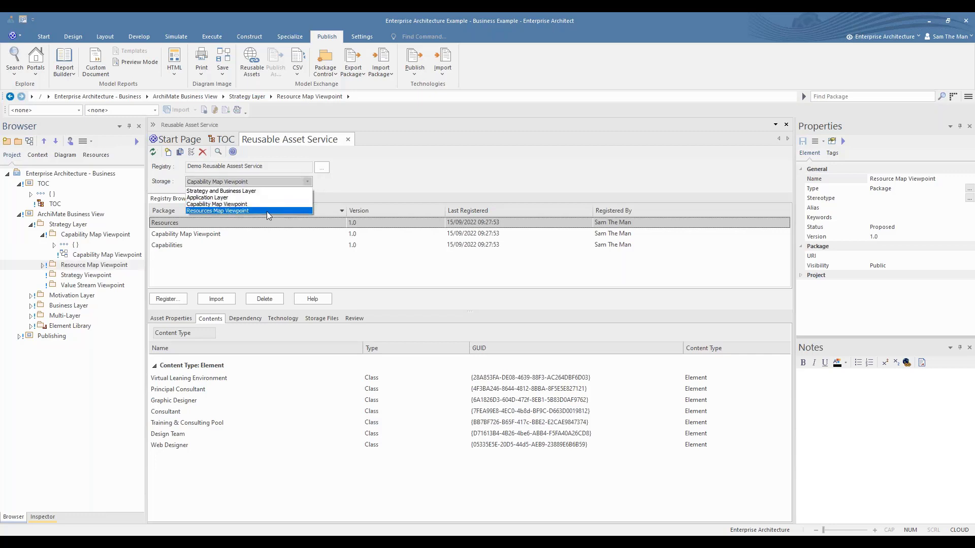
click(266, 211)
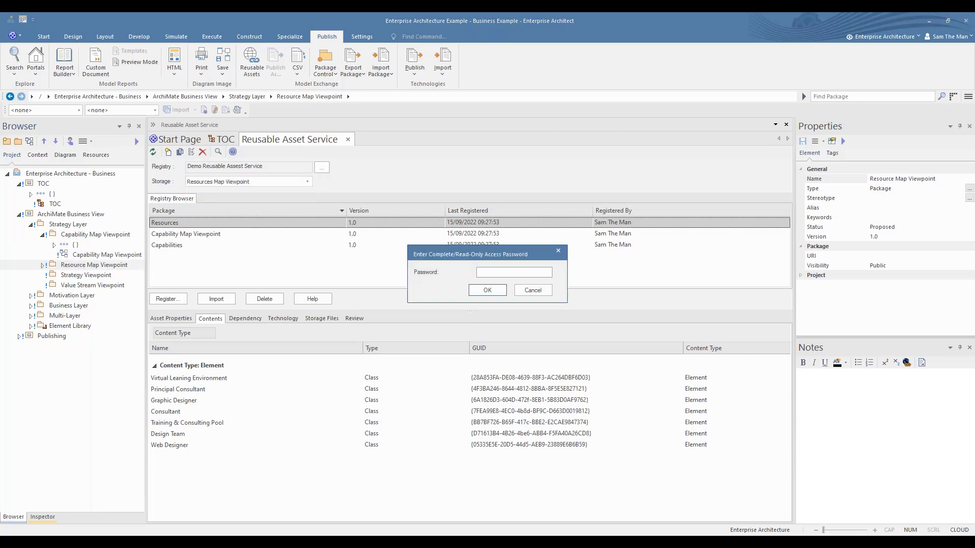
text(*********)
click(504, 288)
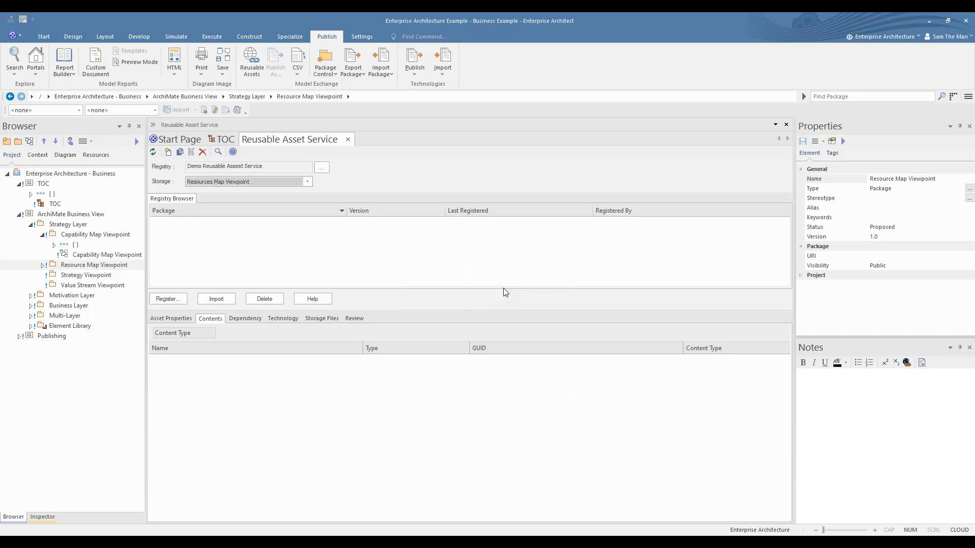
- Prepare the Resource Map Viewpoint package for registration, check its dependencies and include the needed Capabilities and Resources packages
click(80, 266)
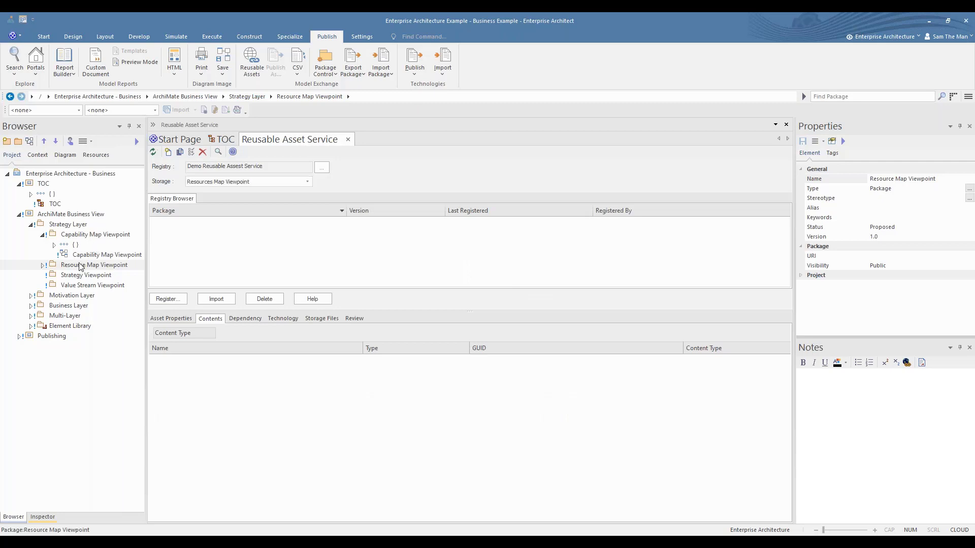
click(175, 300)
click(655, 221)
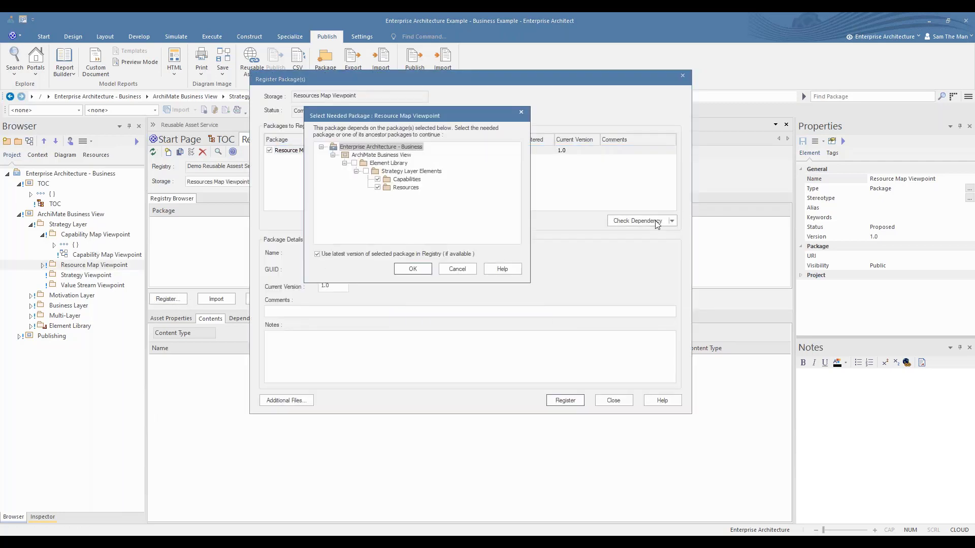
click(413, 269)
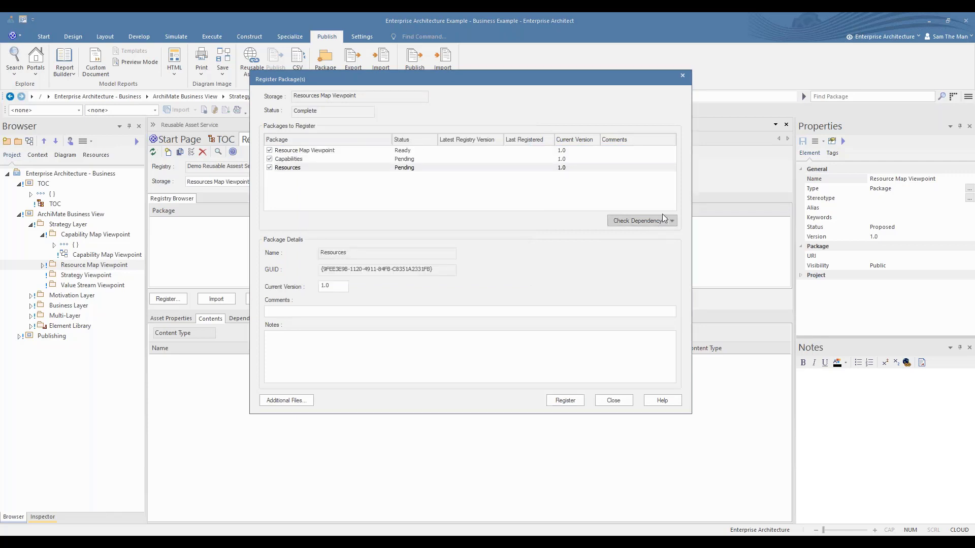
click(644, 220)
- Register the Resource Map Viewpoint, Capabilities and Resources packages in the Resources Map Viewpoint storage
click(565, 400)
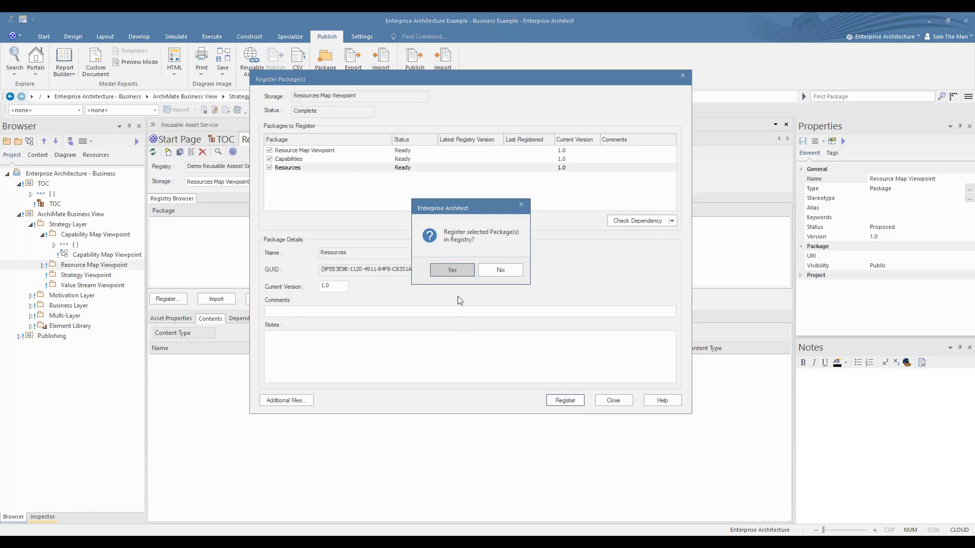
click(458, 274)
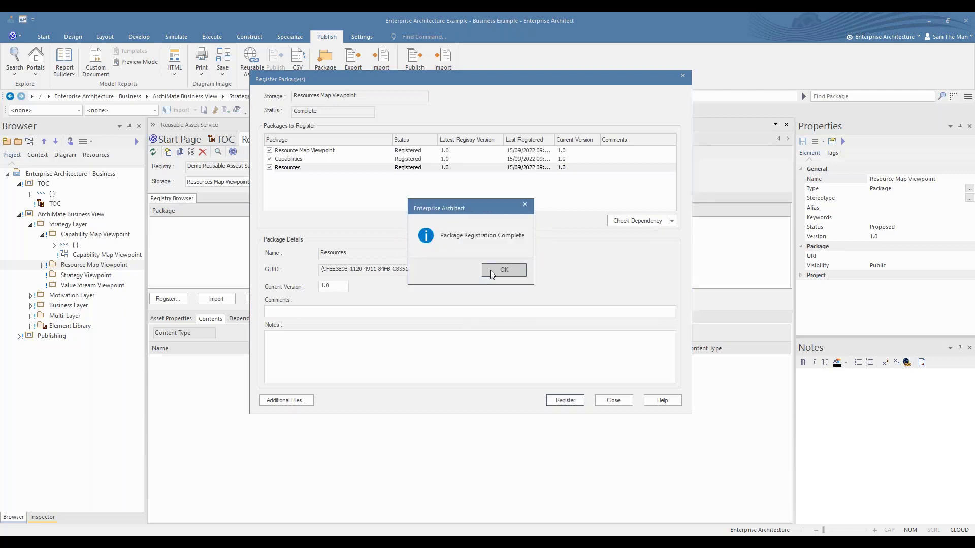
click(490, 272)
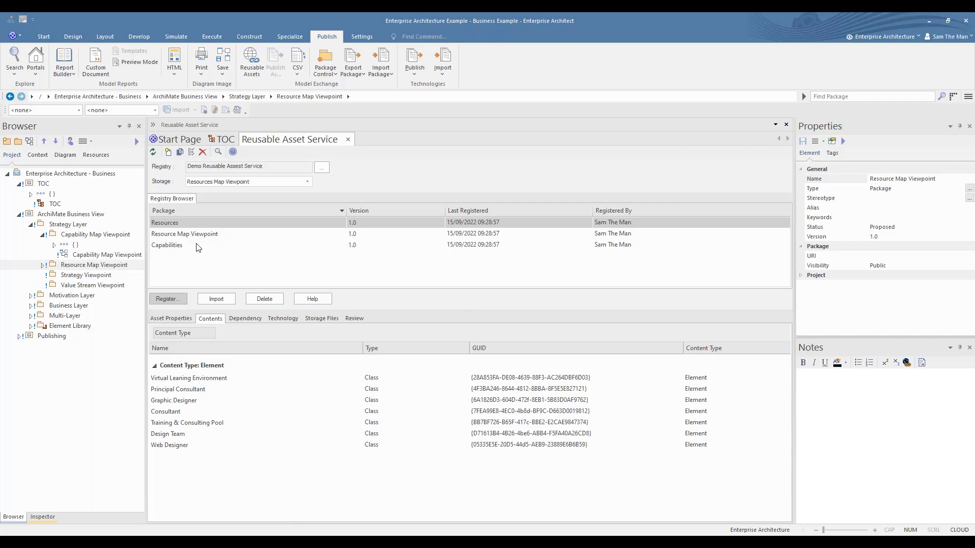
- Open the pinned Enterprise Architecture Example - Application Example project and log in with the application modeller's user ID
click(171, 139)
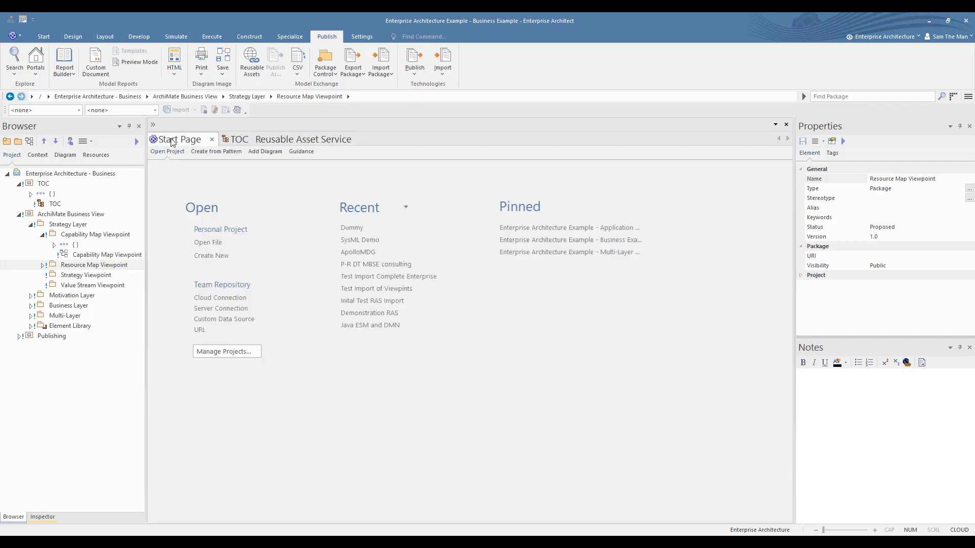
click(614, 231)
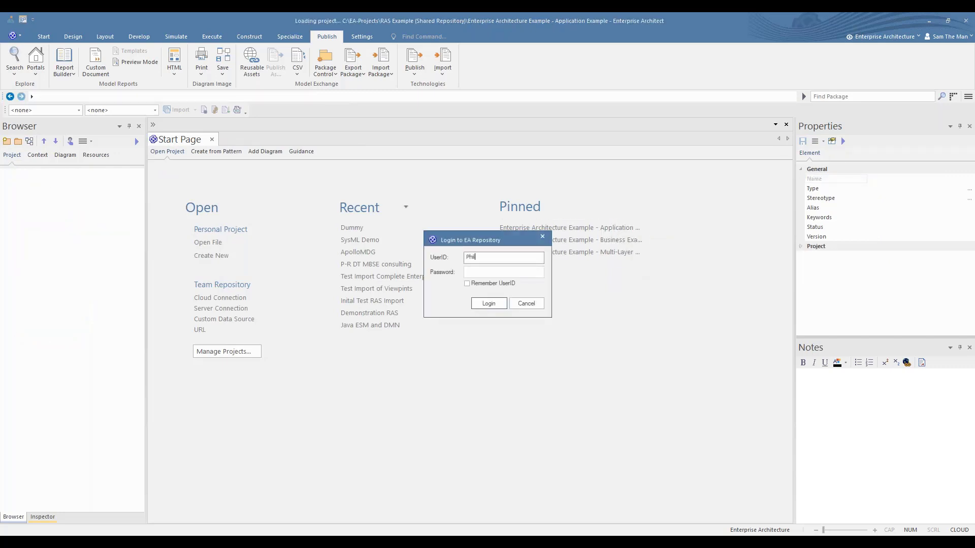
text(Phil)
click(486, 304)
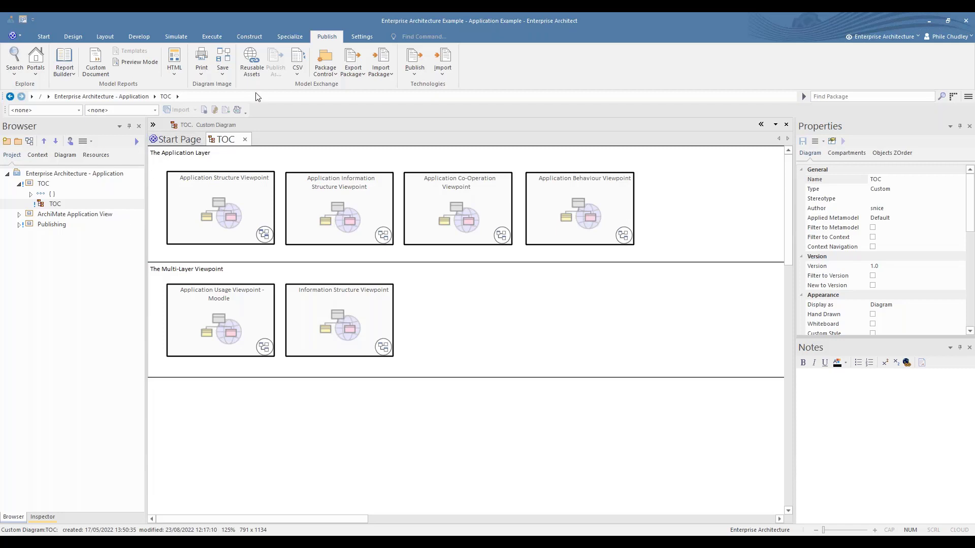
- Connect the Reusable Asset Service to the Demo Reusable Assest Service registry, skipping the password for the Strategy and Business Layer storage
click(251, 70)
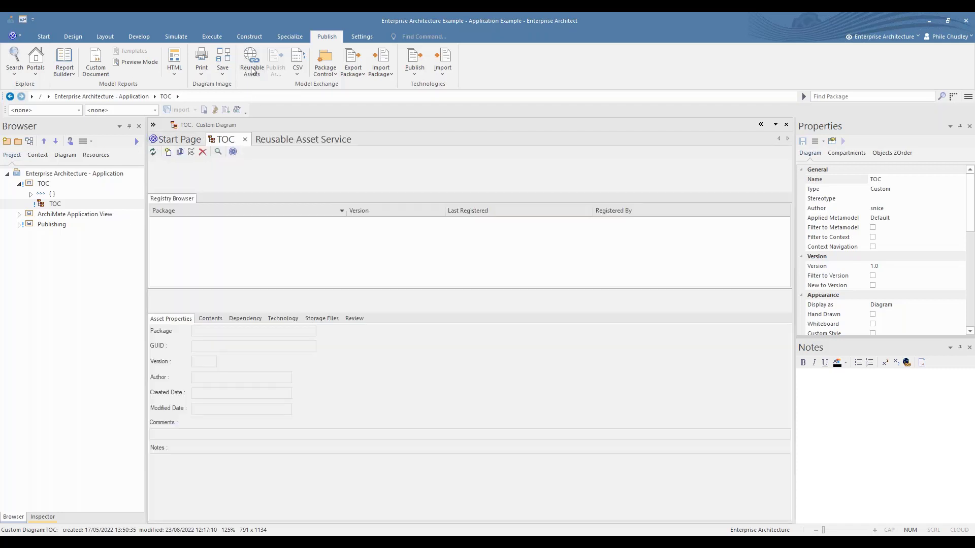
click(322, 168)
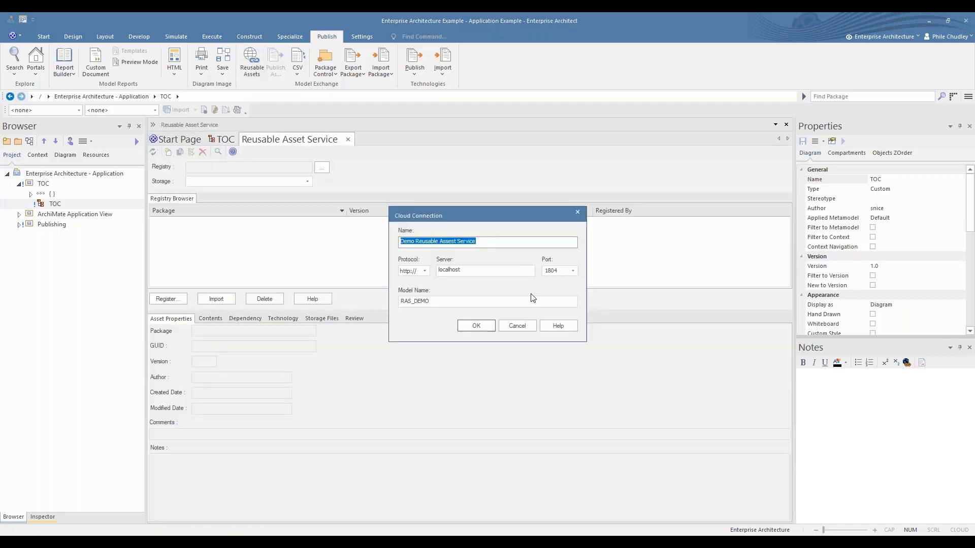
click(480, 328)
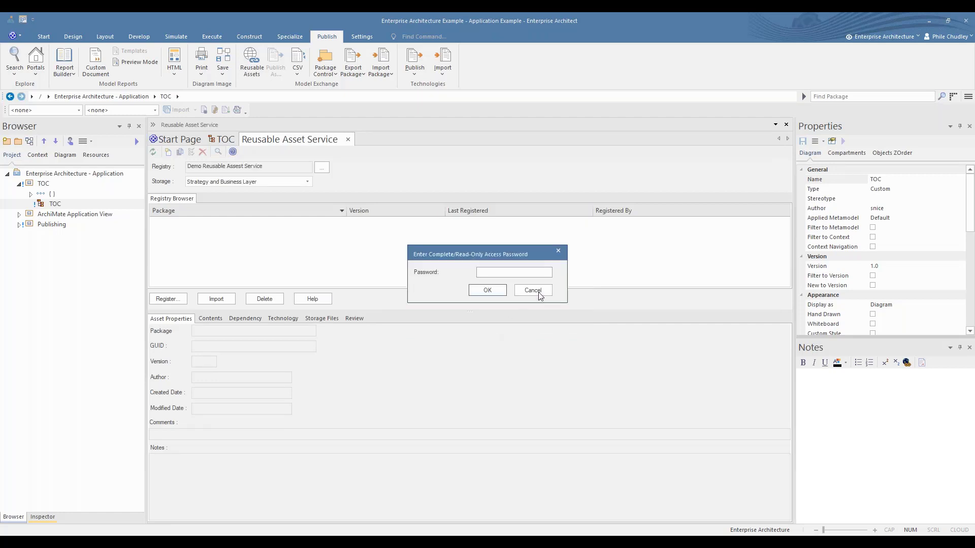
click(538, 291)
click(532, 303)
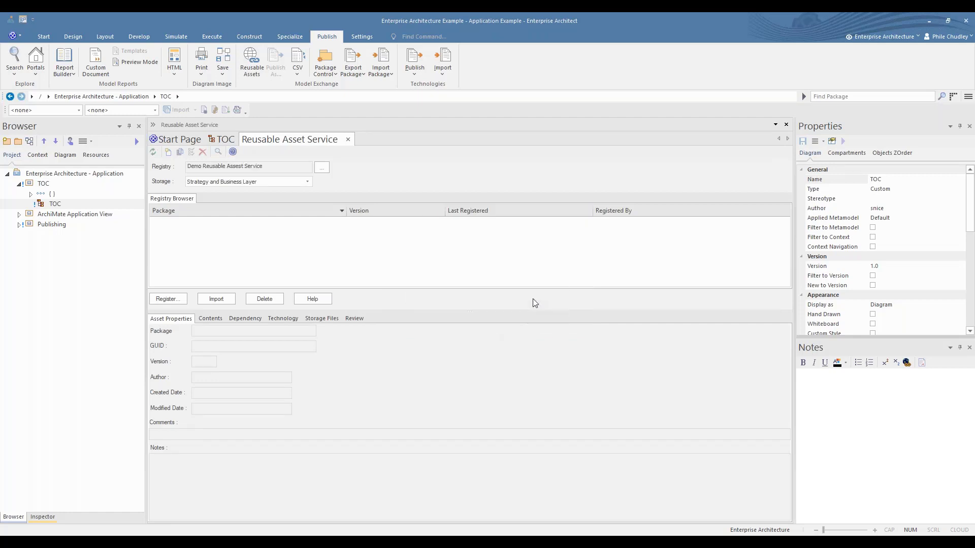
- Switch to the Application Layer storage and enter its access password
click(308, 182)
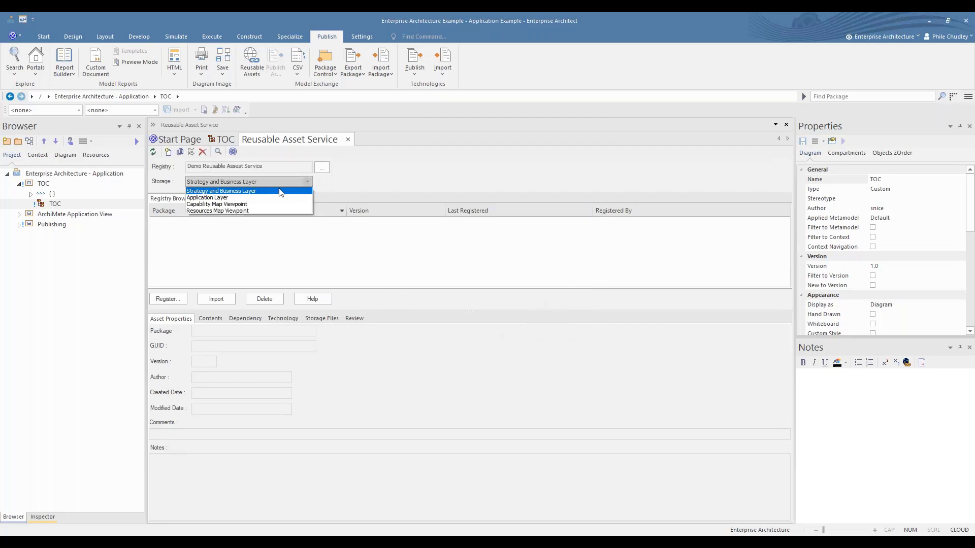
click(243, 198)
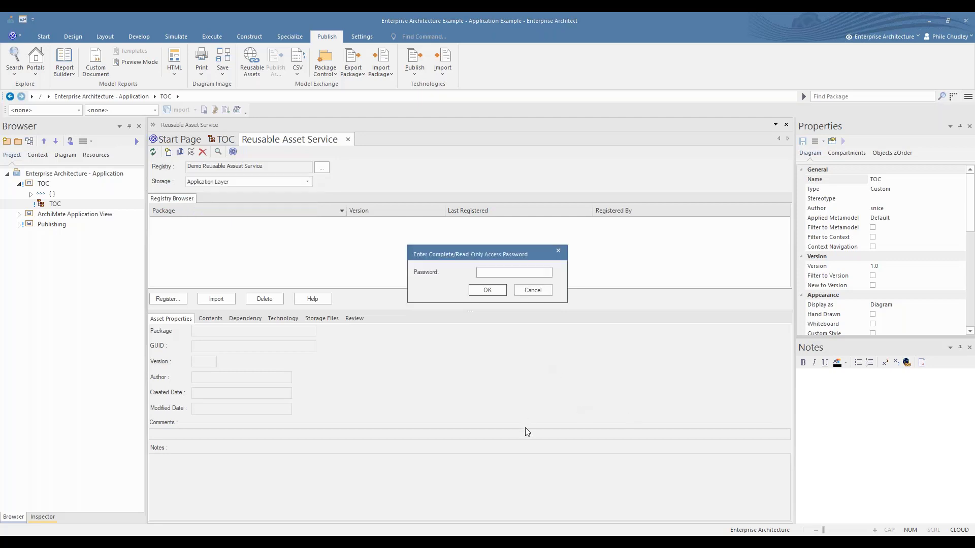
text(************)
click(498, 292)
- Check the dependencies of the ArchiMate Application View package and register it in the Application Layer storage
click(28, 217)
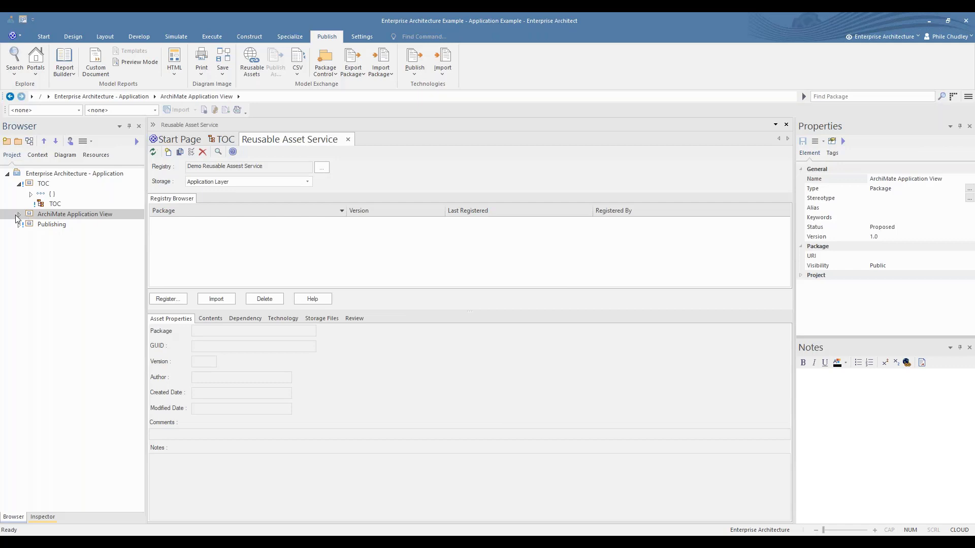
click(19, 216)
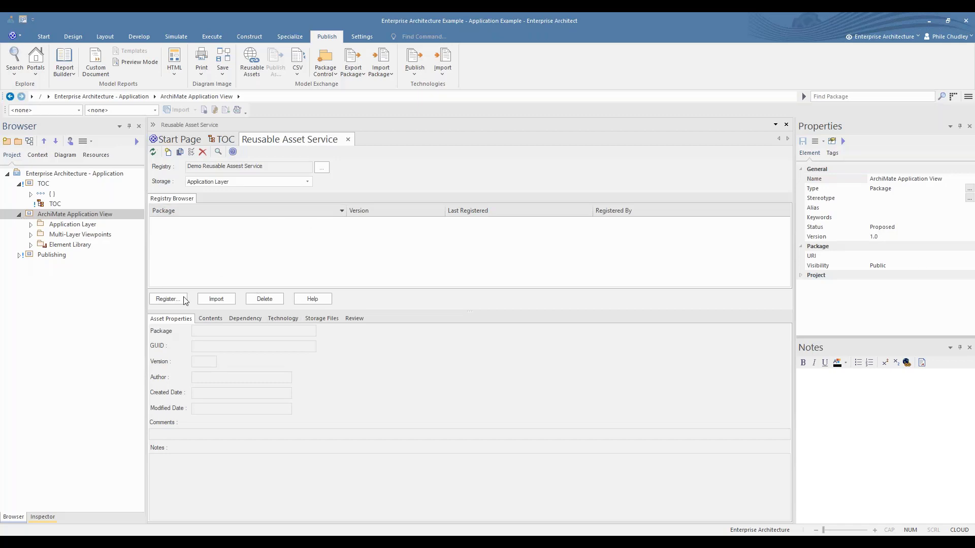
click(169, 300)
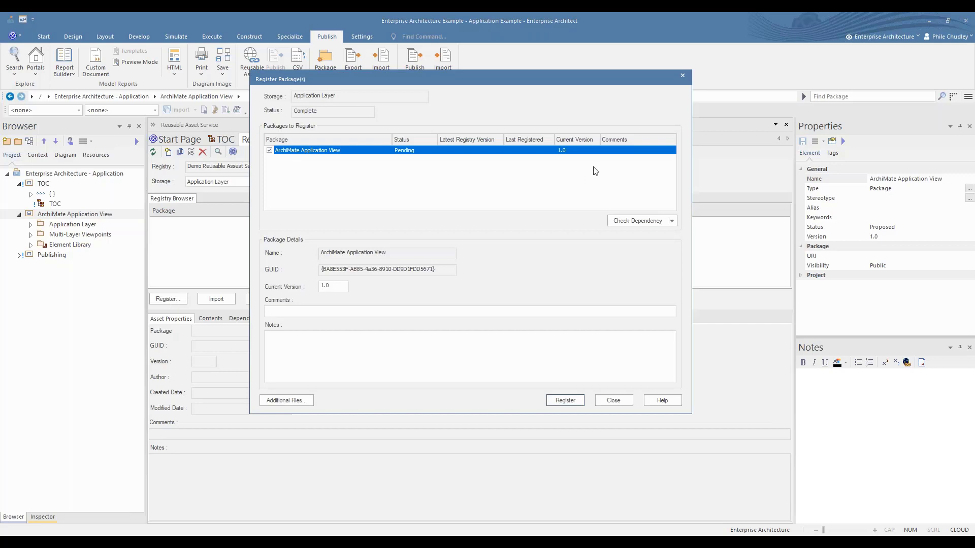
click(620, 219)
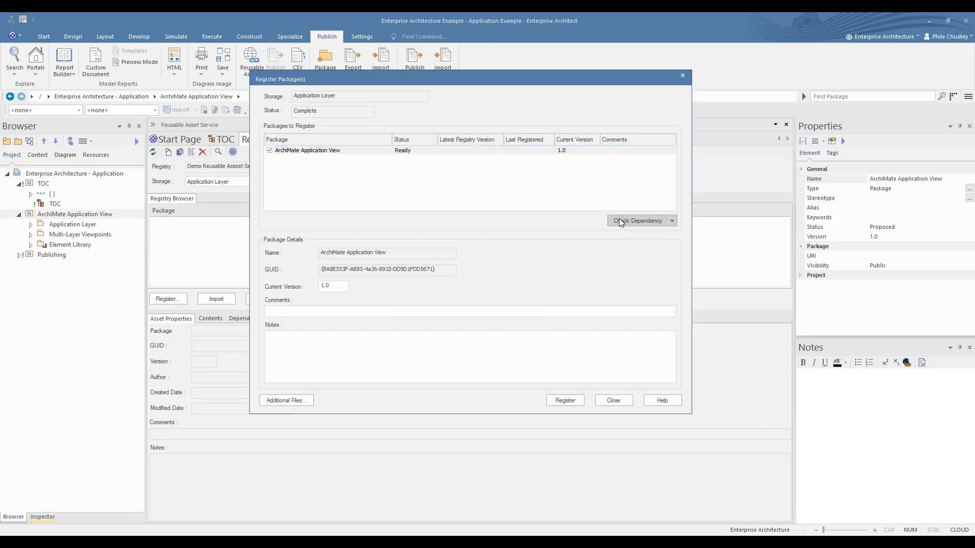
click(563, 402)
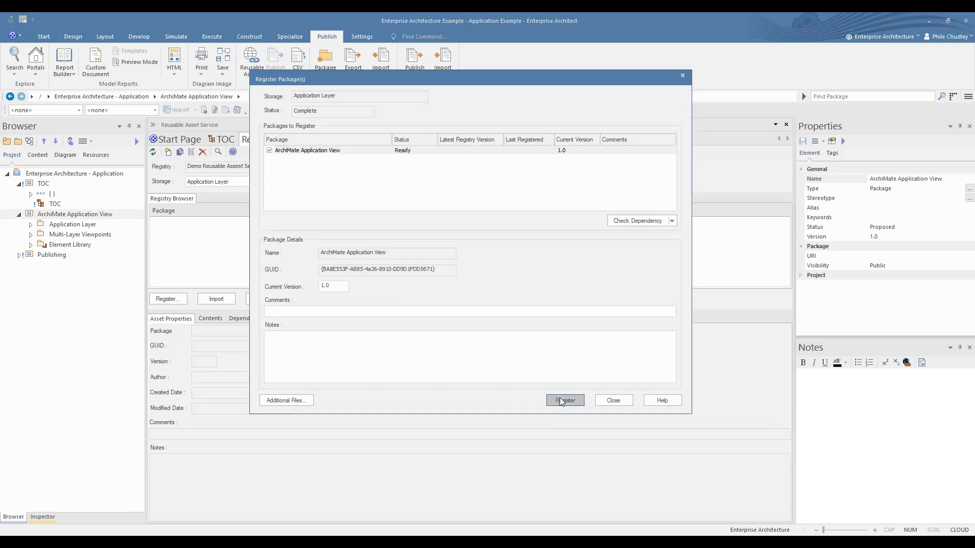
click(464, 272)
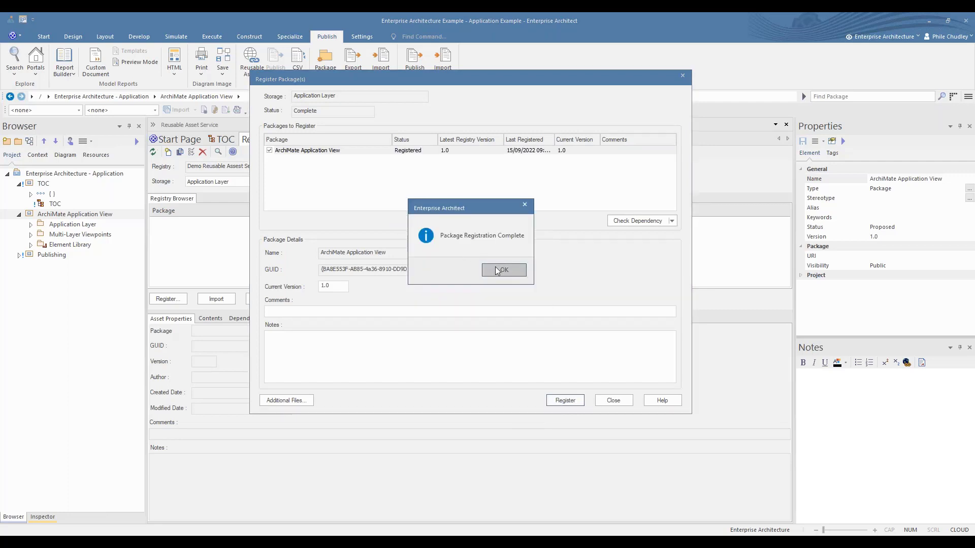
click(503, 270)
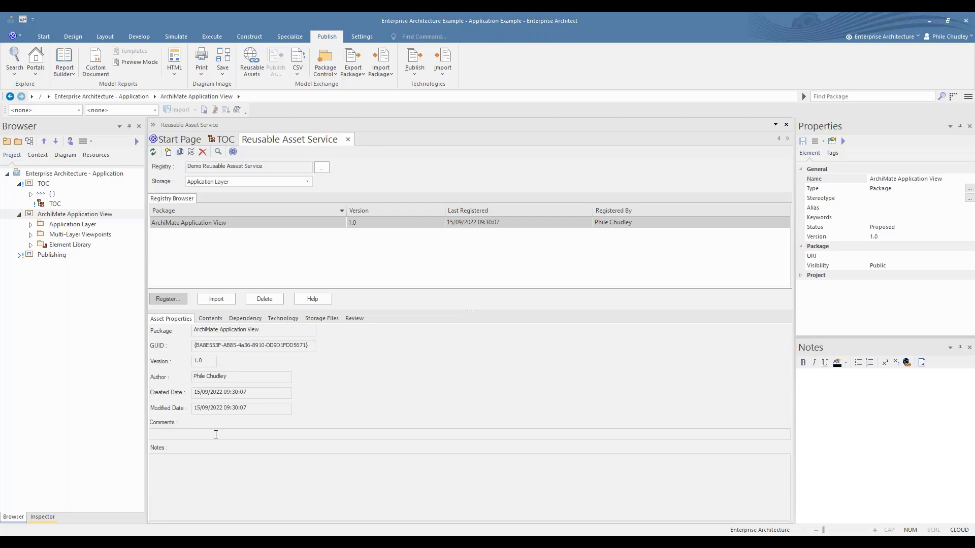
- Open the pinned Enterprise Architecture Example - Multi-Layer Example project and log in with its modeller's user ID
click(179, 140)
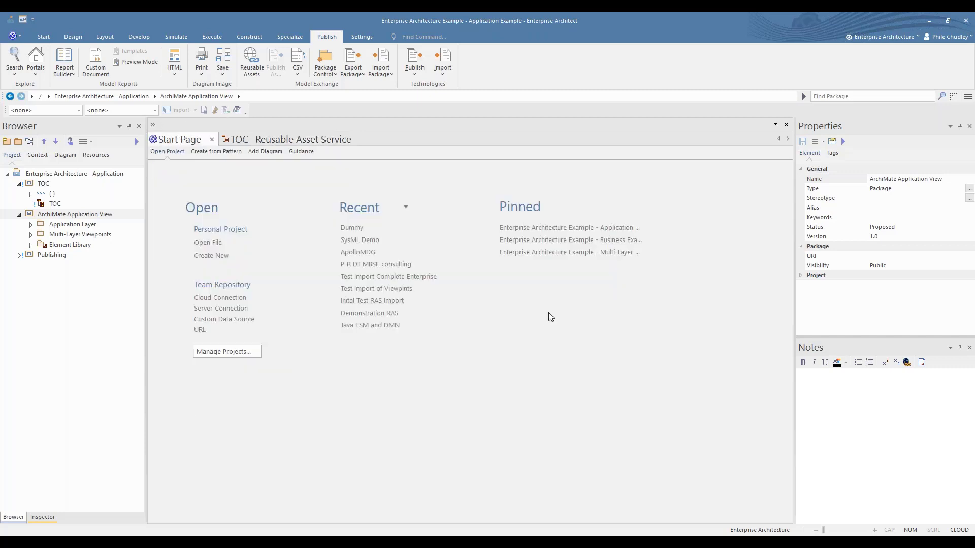
click(576, 252)
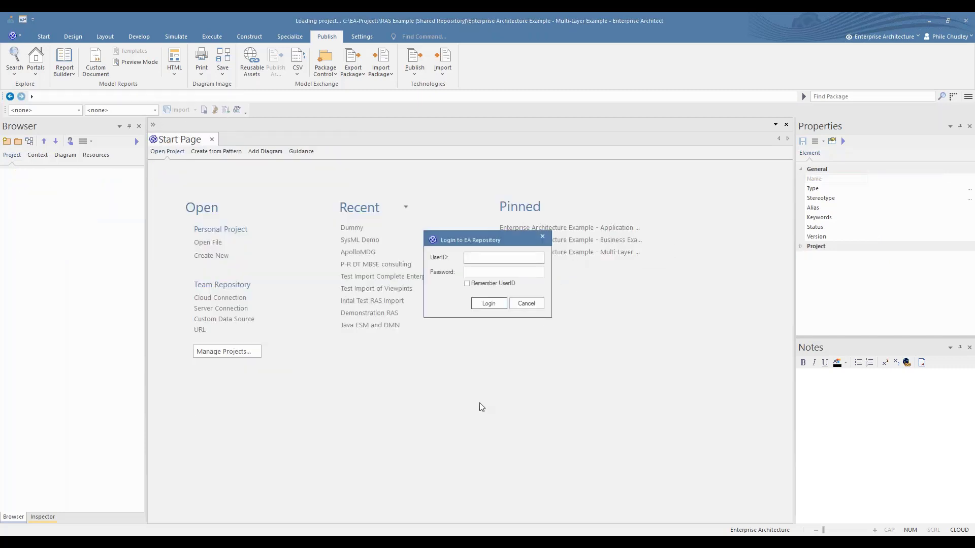
text(Richardv)
key(Return)
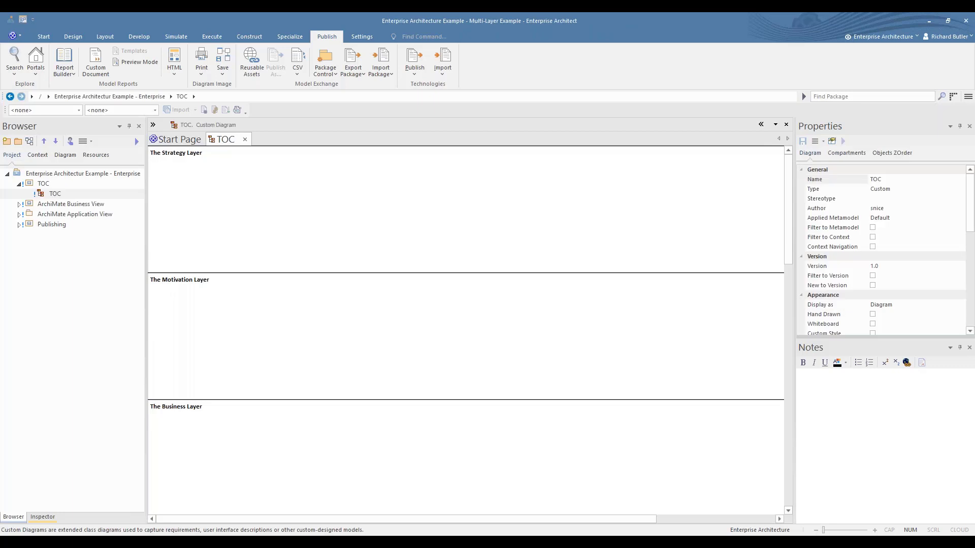
click(19, 204)
click(20, 205)
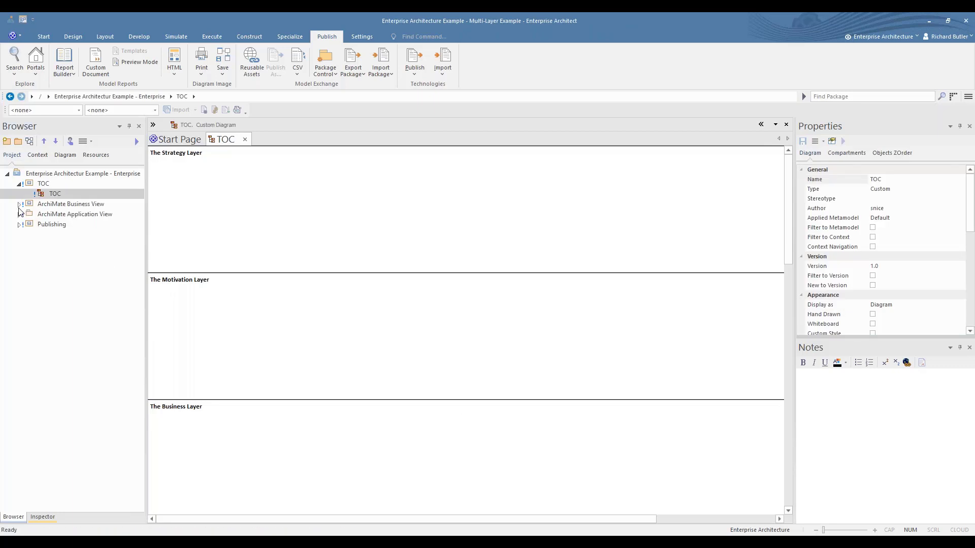
click(19, 215)
click(19, 215)
click(59, 205)
click(59, 214)
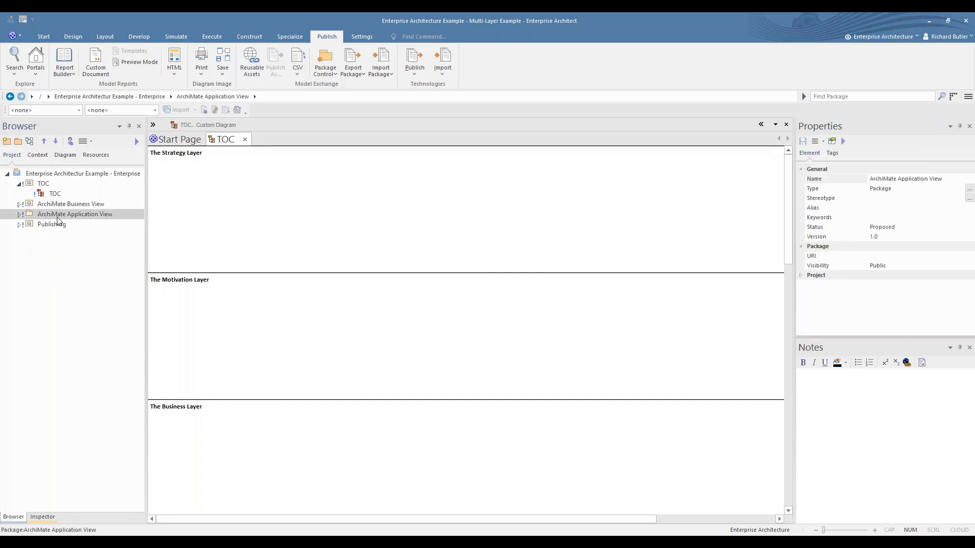
- Delete the existing ArchiMate Business View package from the Multi-Layer Example project
click(57, 205)
right_click(57, 206)
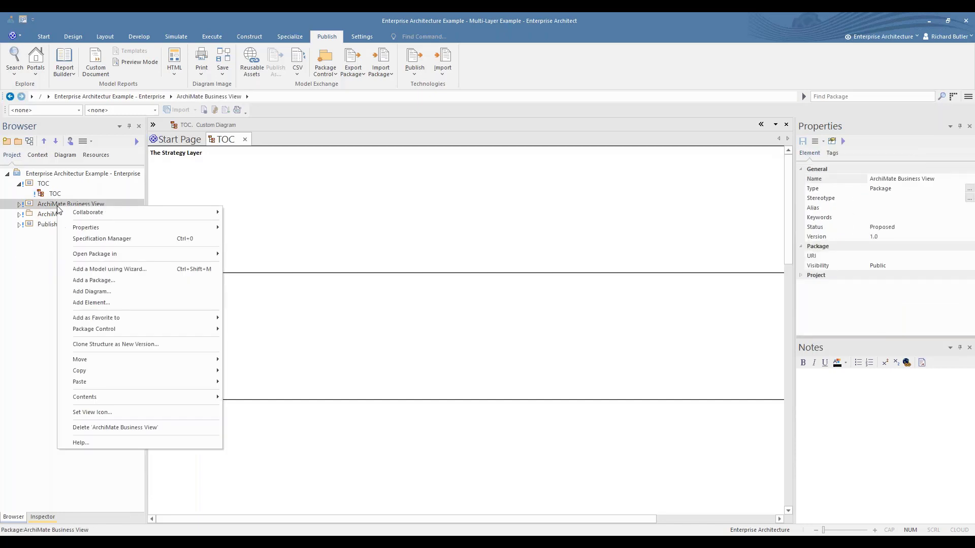
click(104, 427)
click(500, 306)
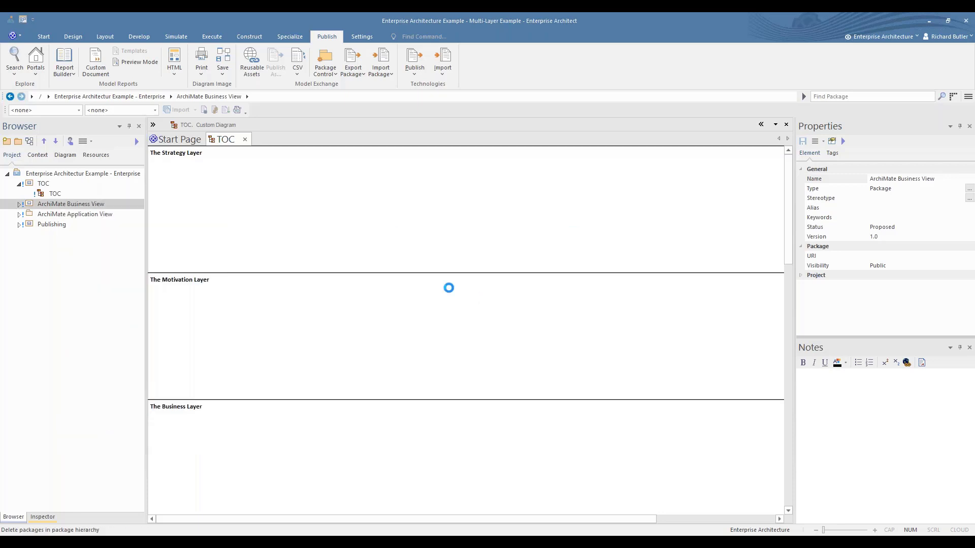
- Delete the existing ArchiMate Application View package from the Multi-Layer Example project
click(53, 204)
right_click(55, 205)
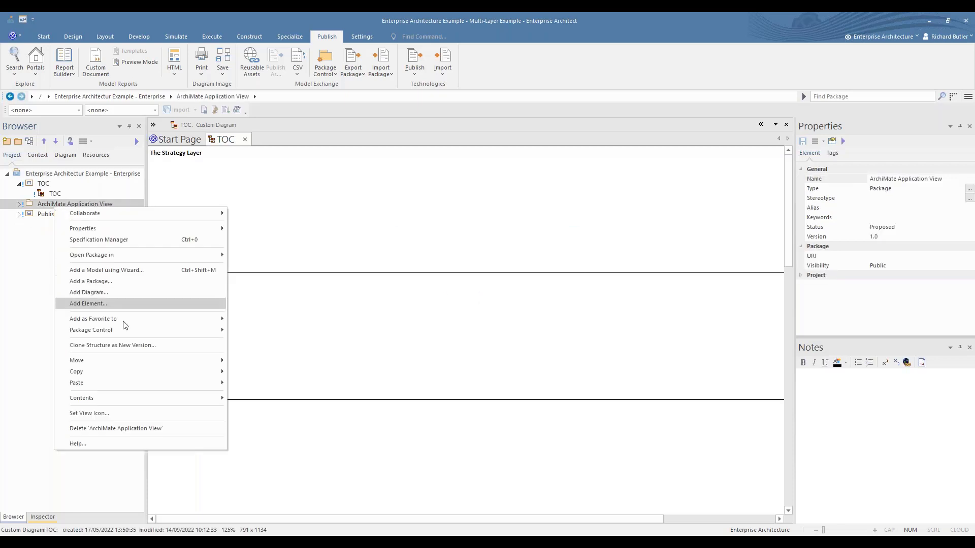
click(113, 429)
click(485, 305)
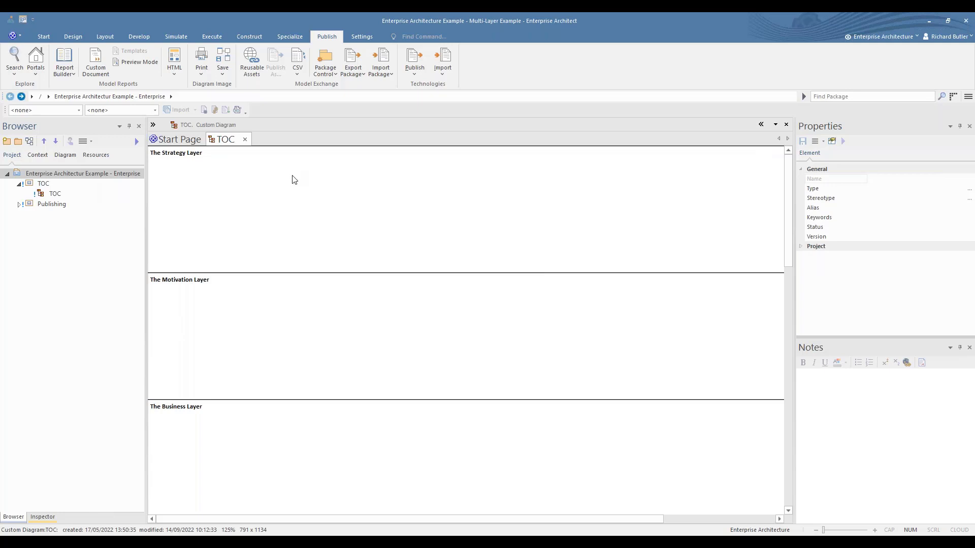
- Connect the Reusable Asset Service to the Demo Reusable Assest Service registry and enter the access password for the Strategy and Business Layer storage
click(244, 69)
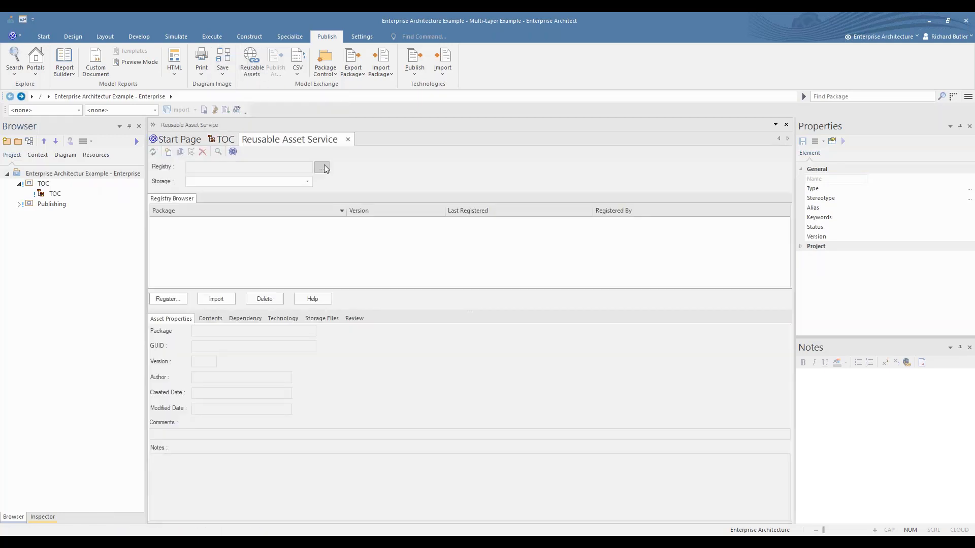
click(321, 168)
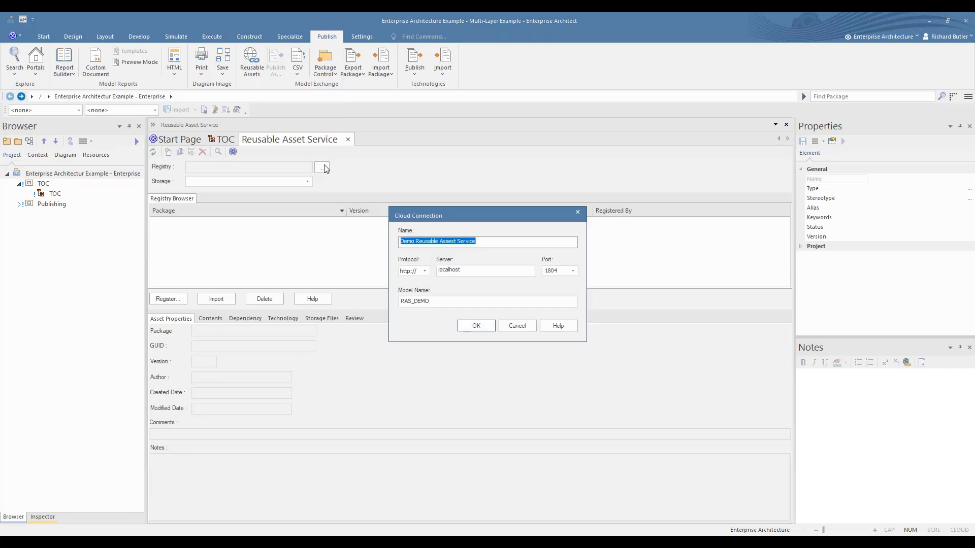
click(475, 325)
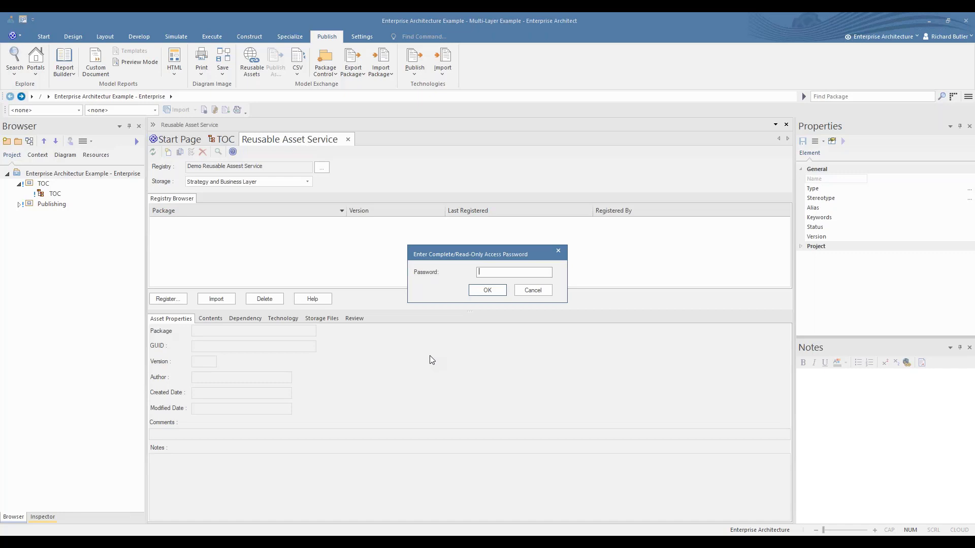
text(**********)
click(488, 290)
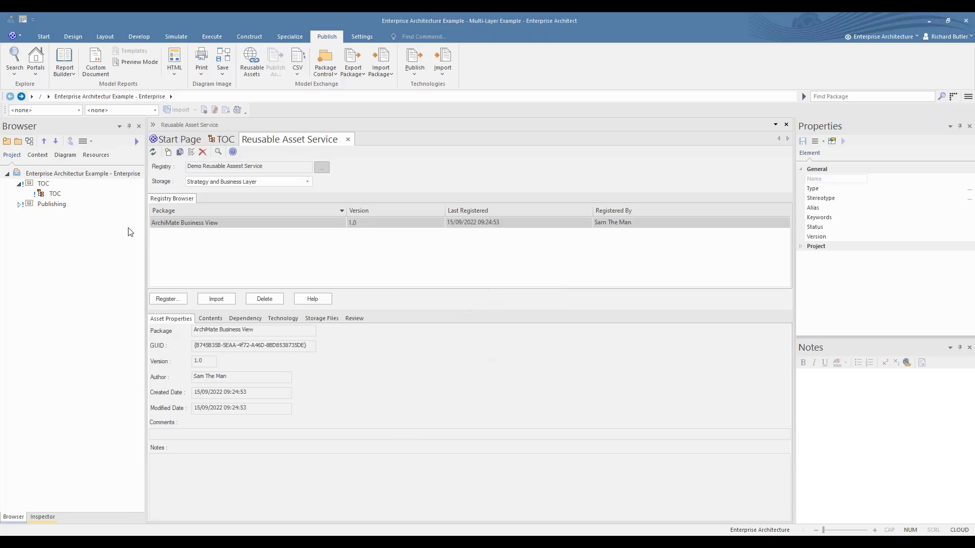
- Review the contents of the registered ArchiMate Business View package and import it with its dependents under the project's root node
click(44, 175)
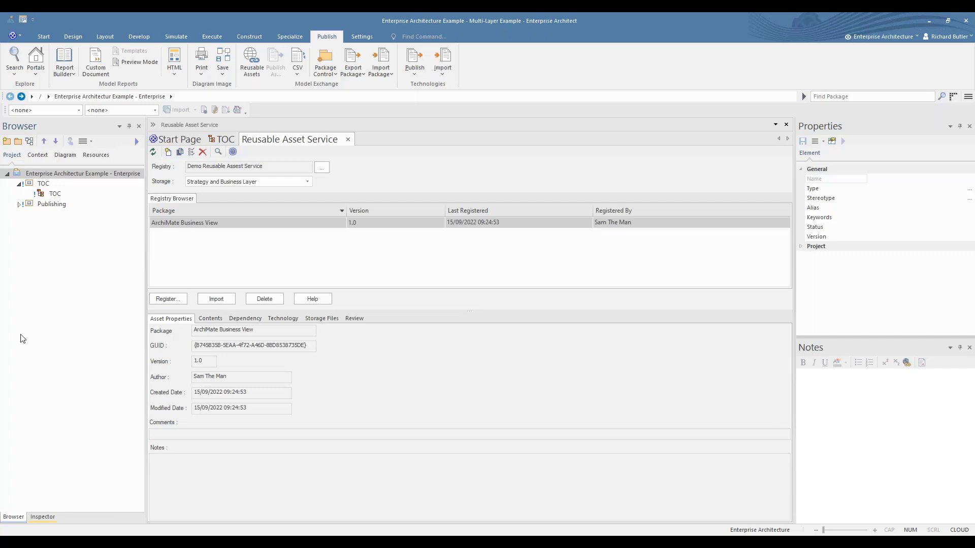
click(212, 319)
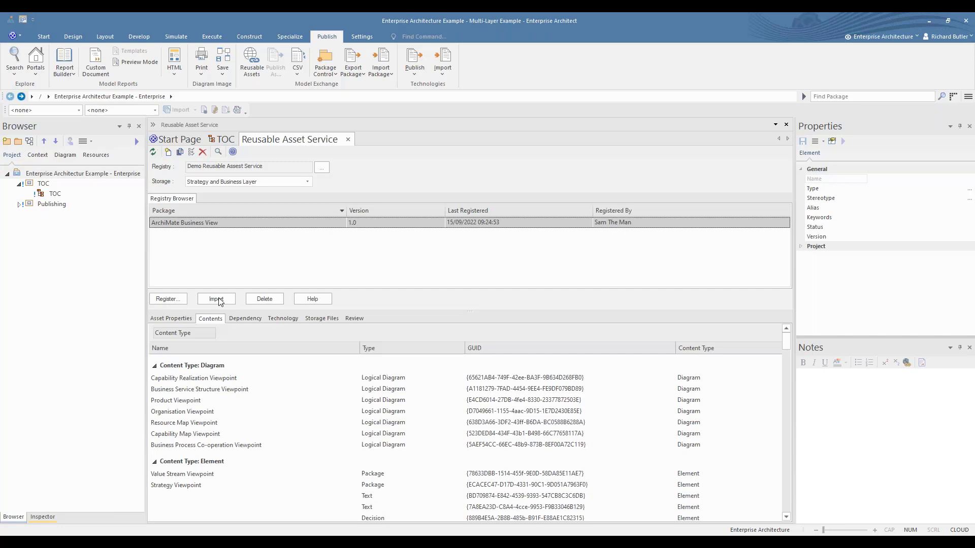
click(217, 300)
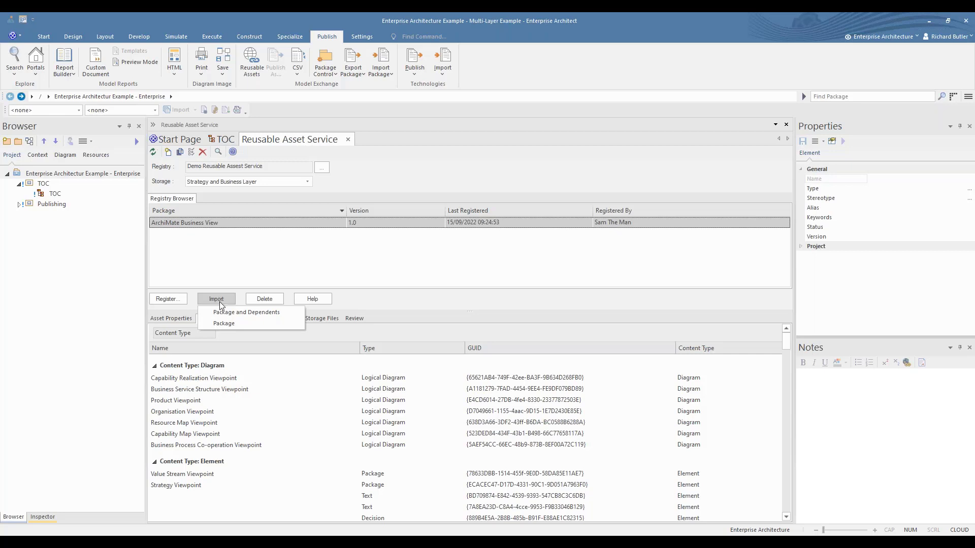
click(223, 313)
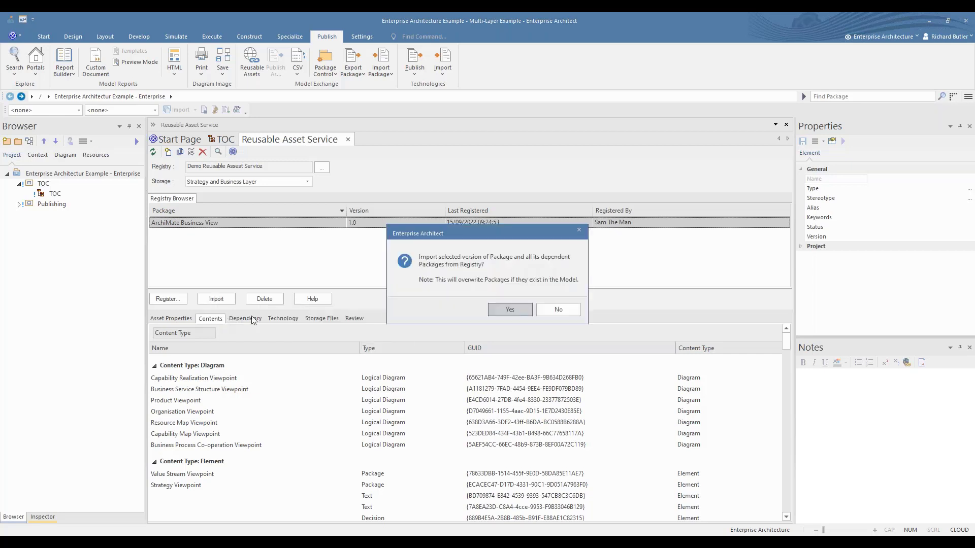
click(509, 309)
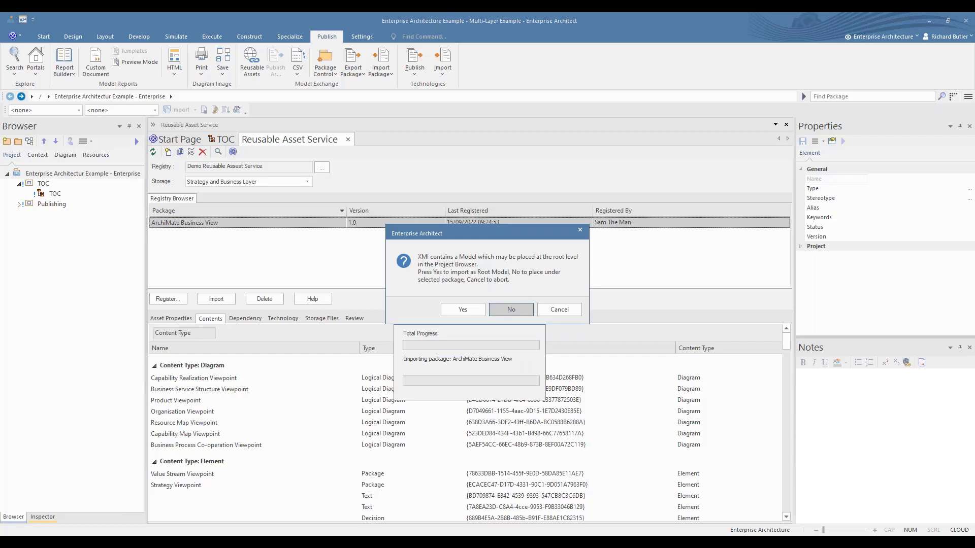
click(511, 310)
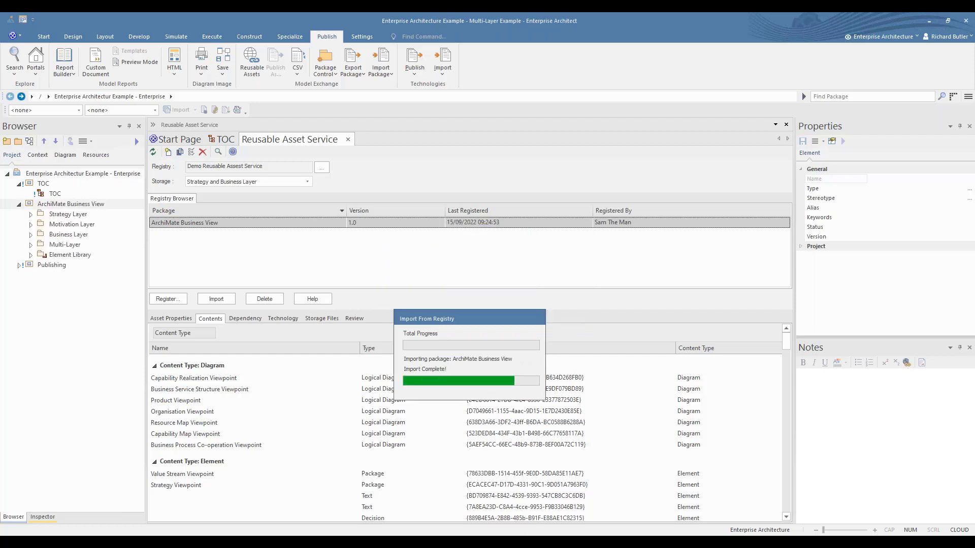
click(512, 302)
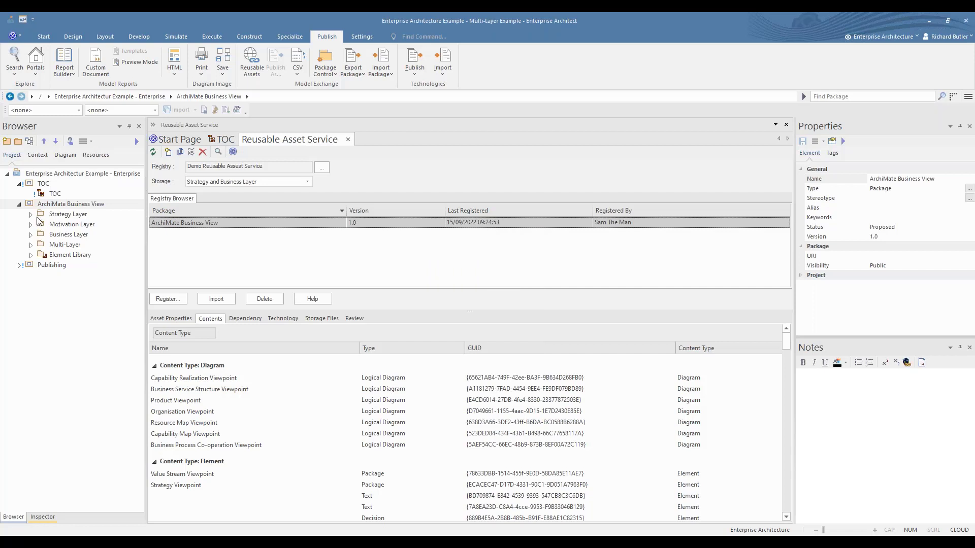
- Inspect the Capability Map Viewpoint diagram in the imported Business View's Strategy Layer, closing the diagram when done
click(31, 214)
click(41, 224)
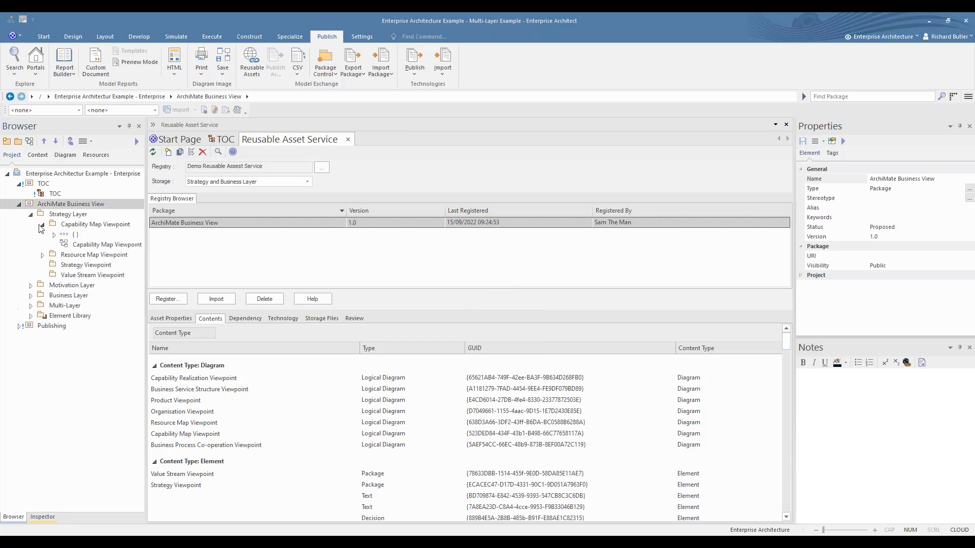
double_click(78, 245)
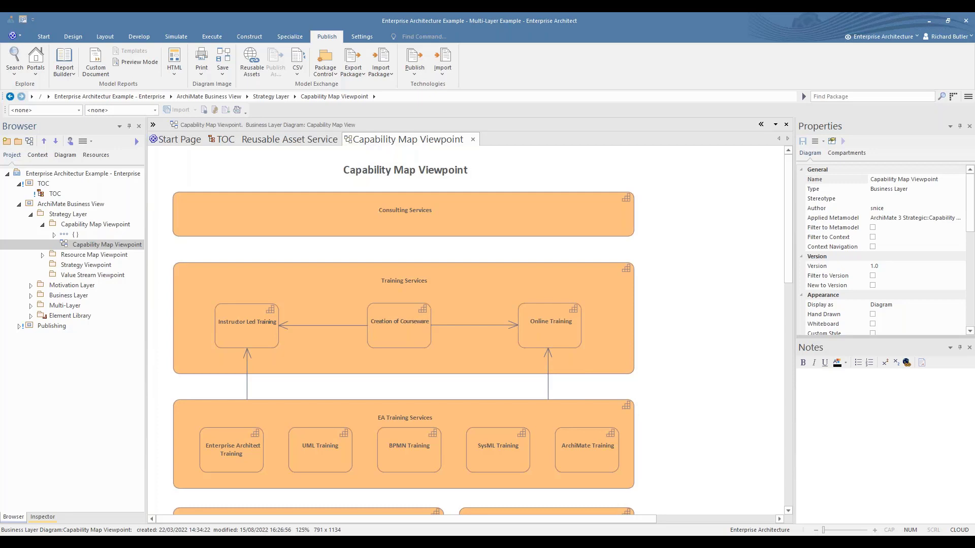
click(19, 204)
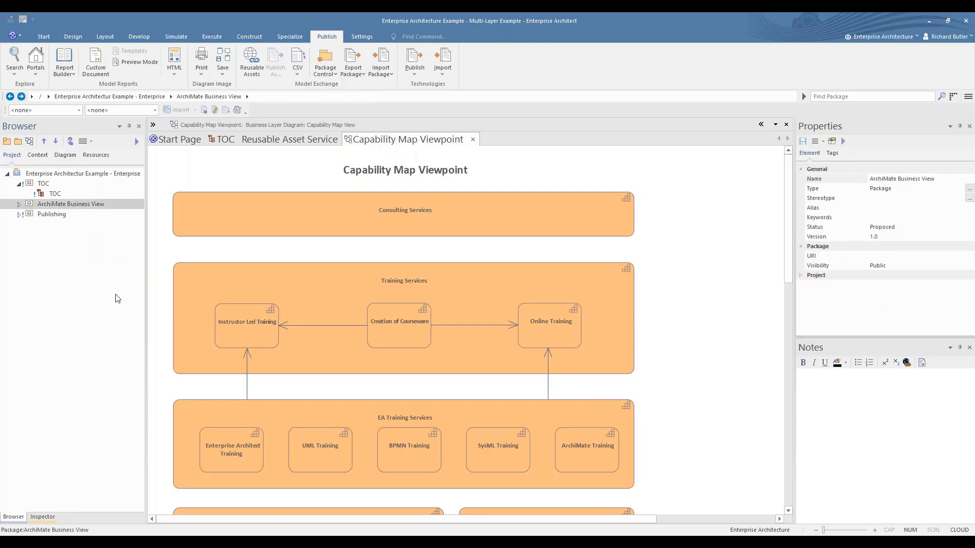
click(472, 140)
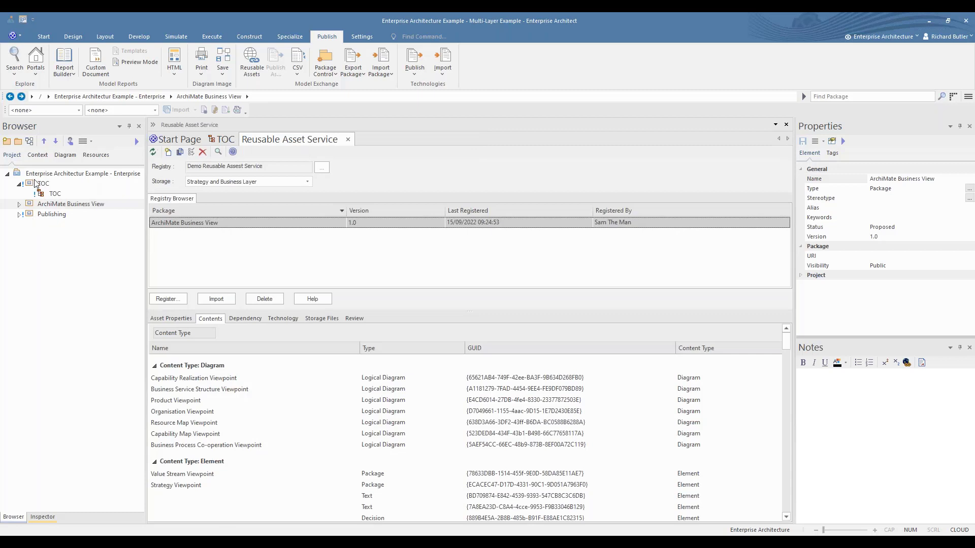
- With the project's root node selected, switch to the Application Layer storage and enter its access password
click(38, 174)
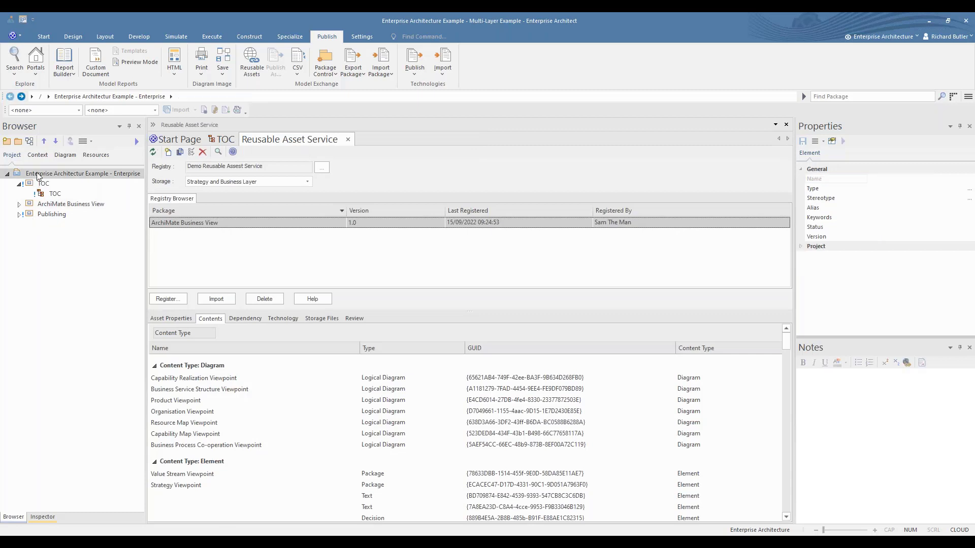
click(307, 182)
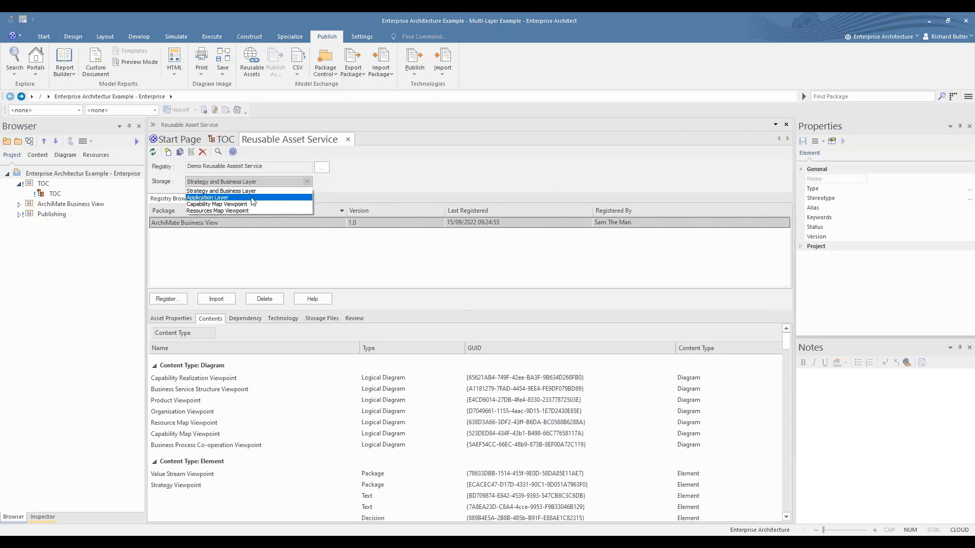
click(253, 197)
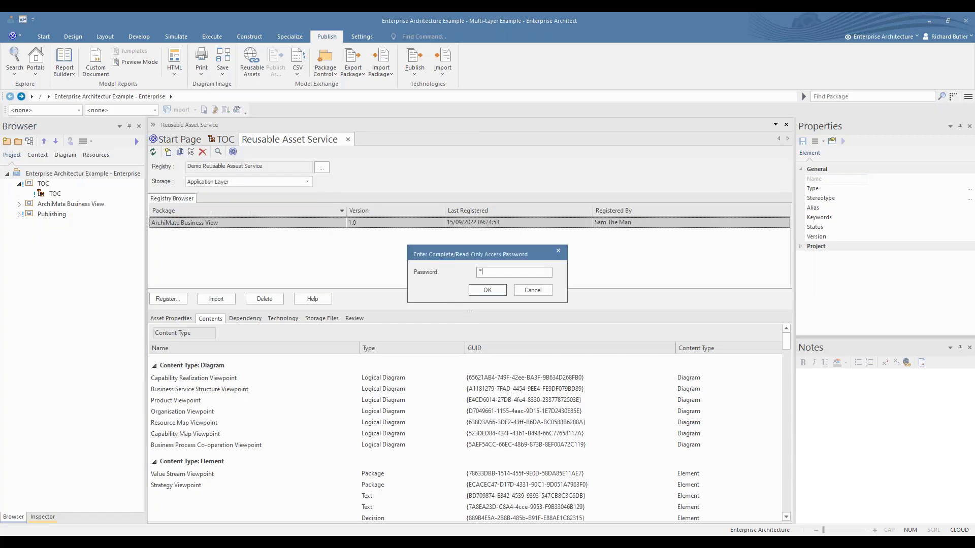
text(***)
click(481, 290)
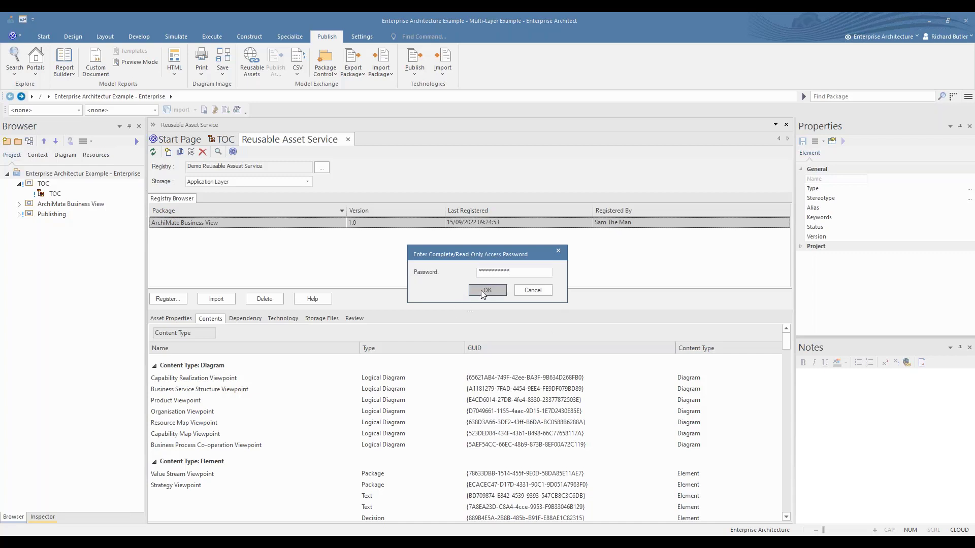
- Import the ArchiMate Application View package with its dependents under the root node and close the Reusable Asset Service
click(221, 299)
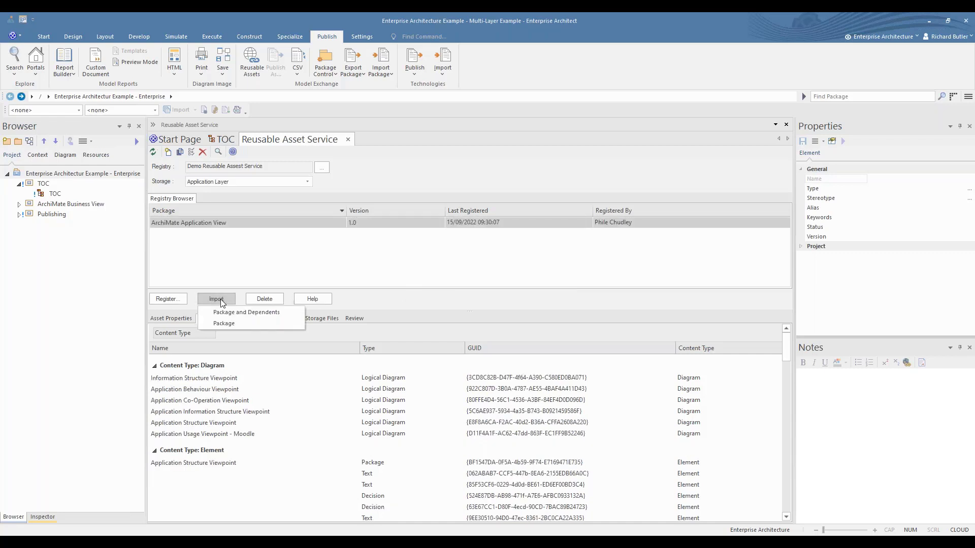
click(233, 312)
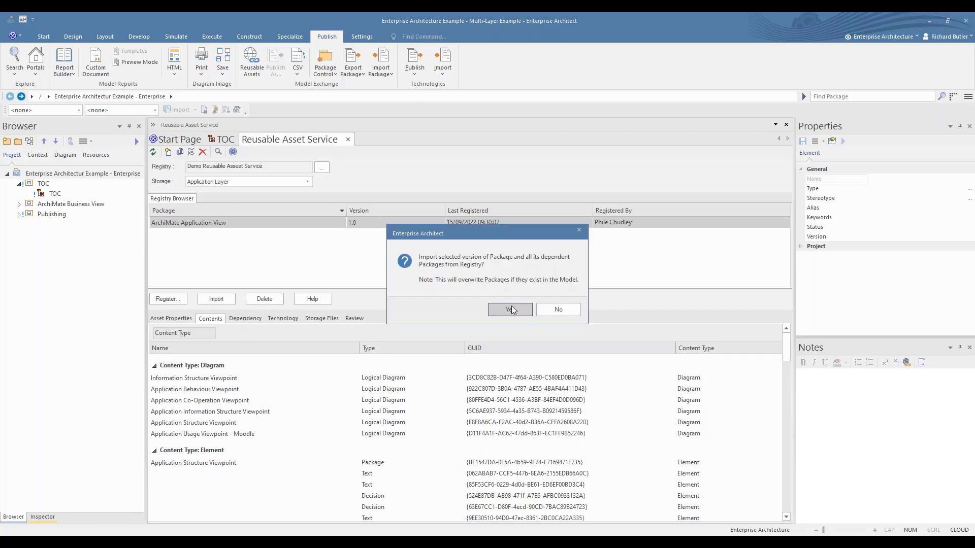
click(511, 310)
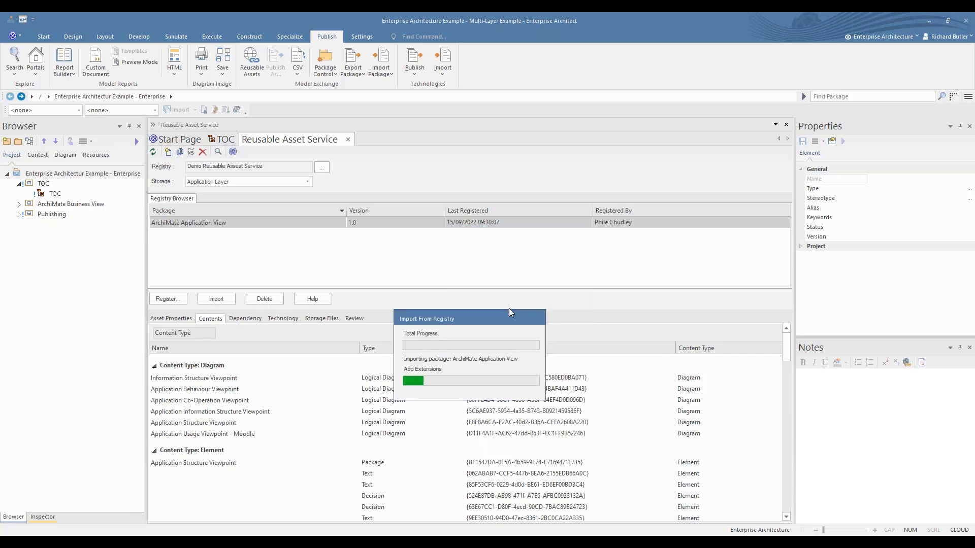
click(510, 303)
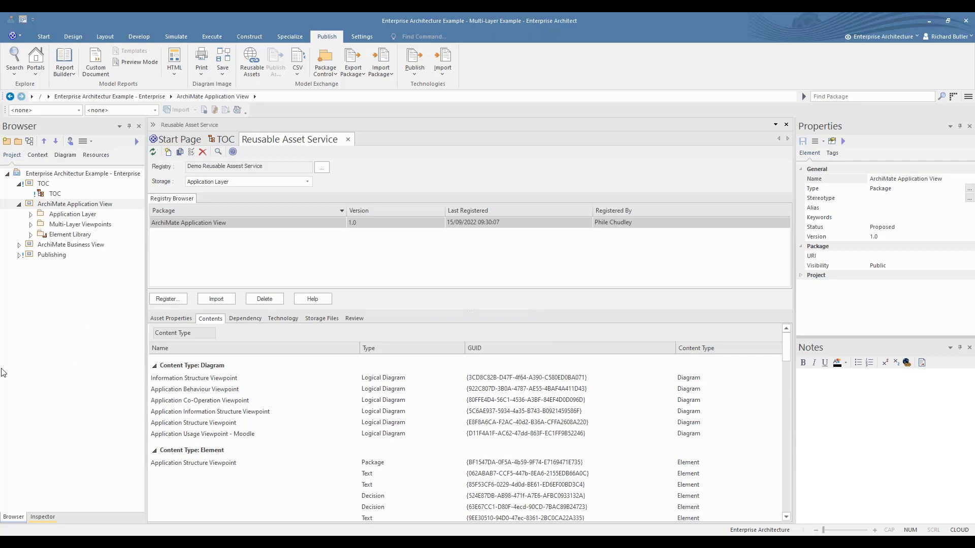
click(360, 180)
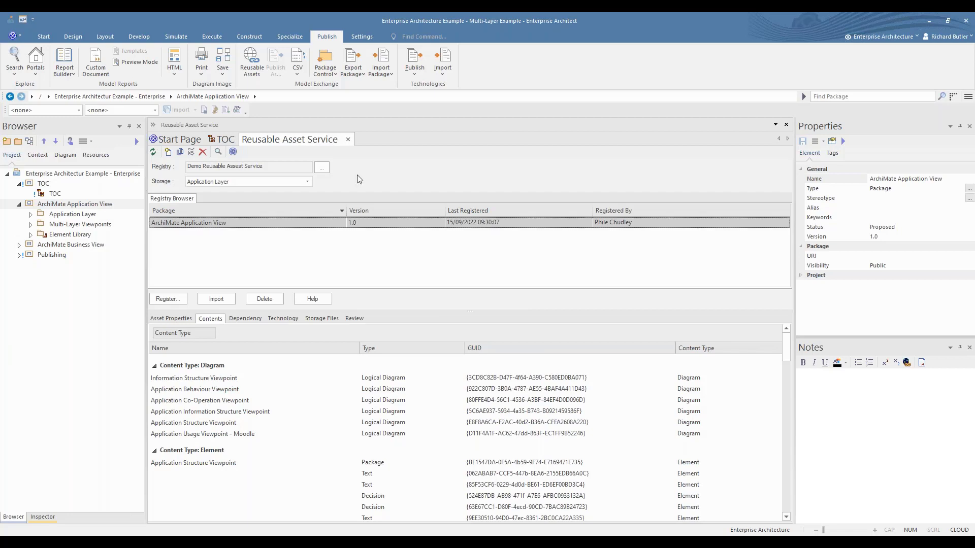
click(348, 139)
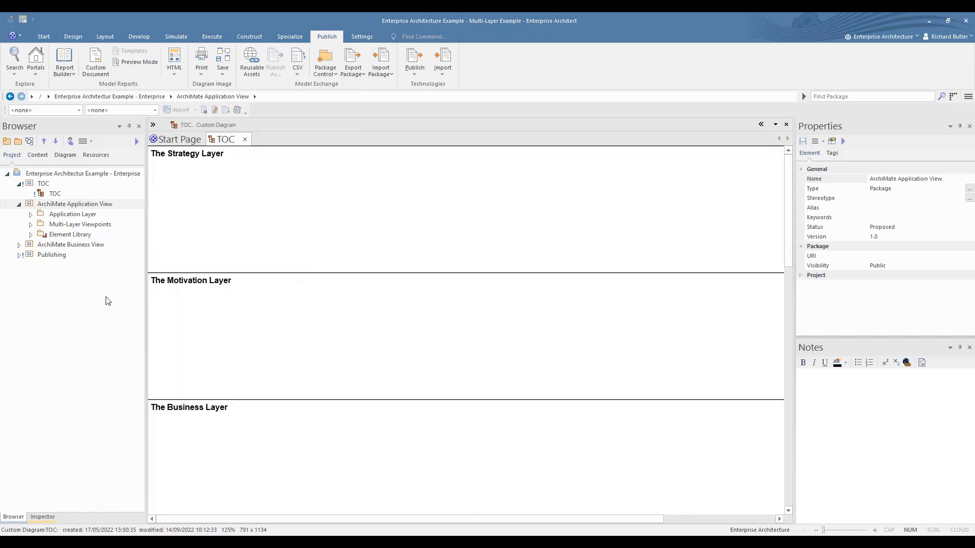
- Examine the Application Usage Viewpoint - Moodle diagram in the Application View's Multi-Layer Viewpoints, with the Business View expanded alongside
click(18, 245)
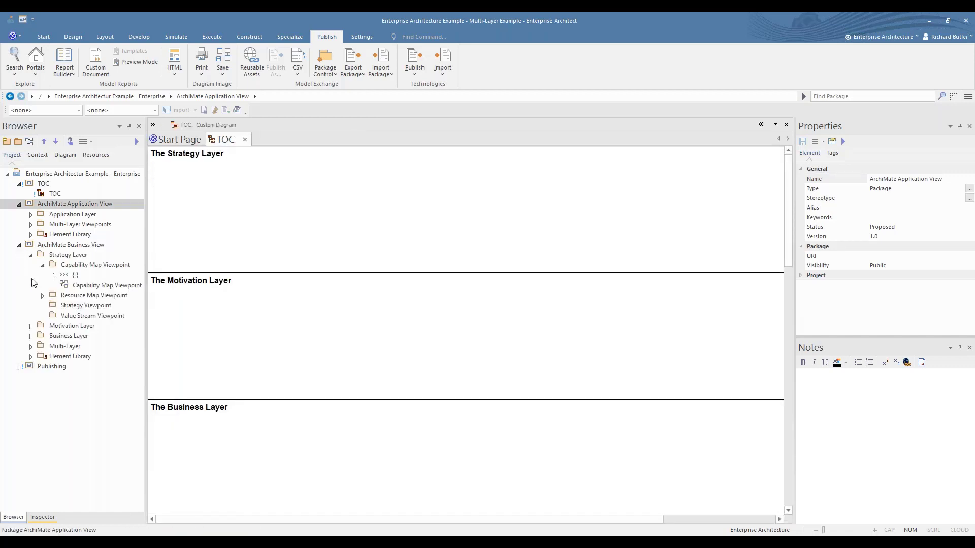
click(31, 224)
click(43, 234)
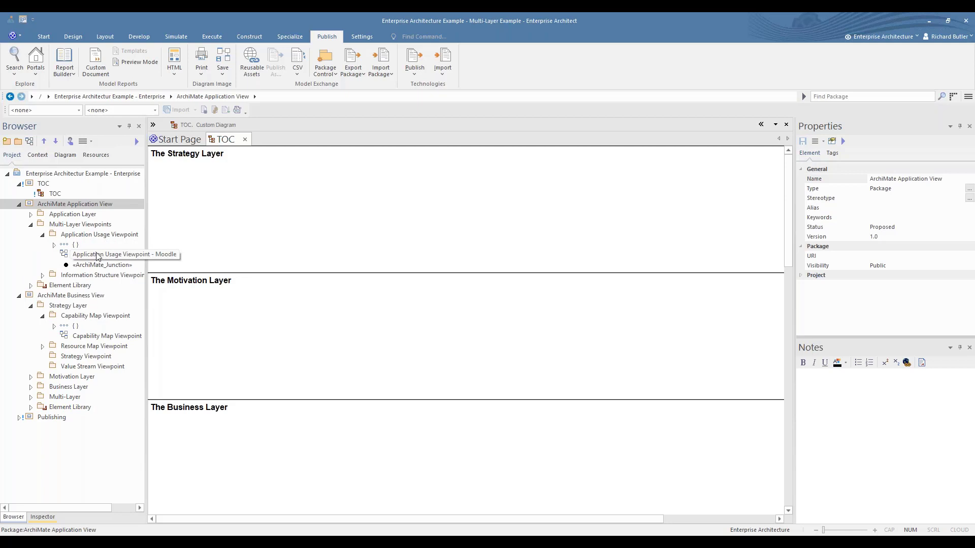
click(99, 257)
double_click(98, 255)
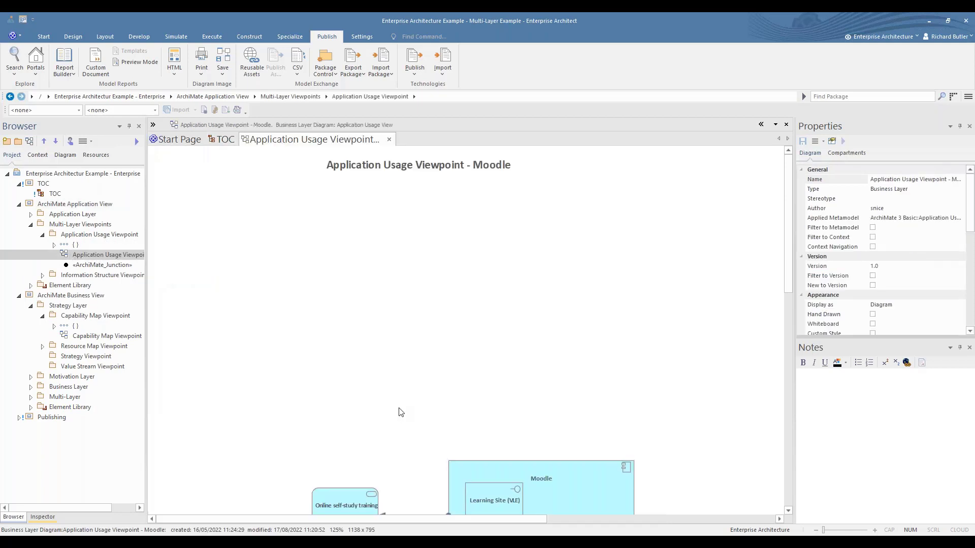
scroll(400, 413, down, 5)
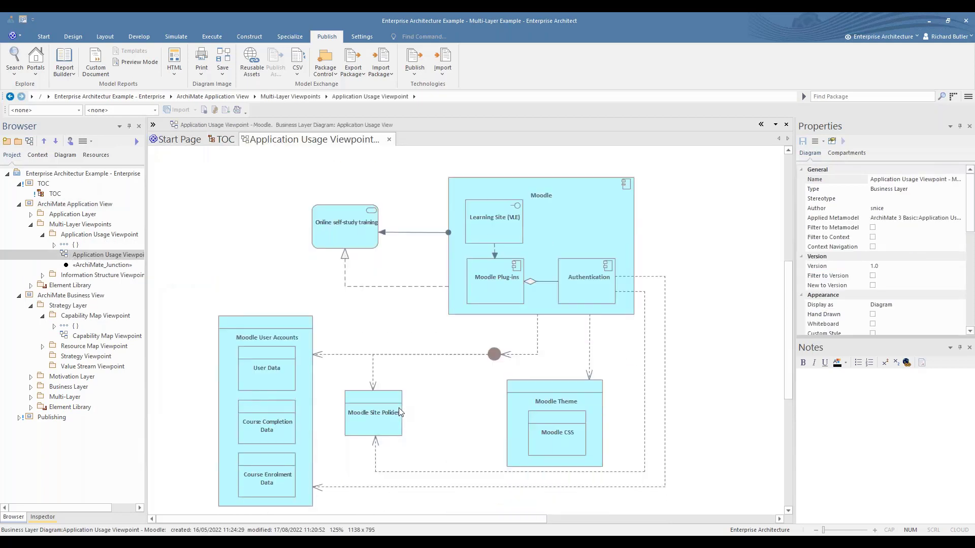
scroll(398, 410, up, 5)
scroll(398, 410, down, 5)
scroll(398, 412, up, 2)
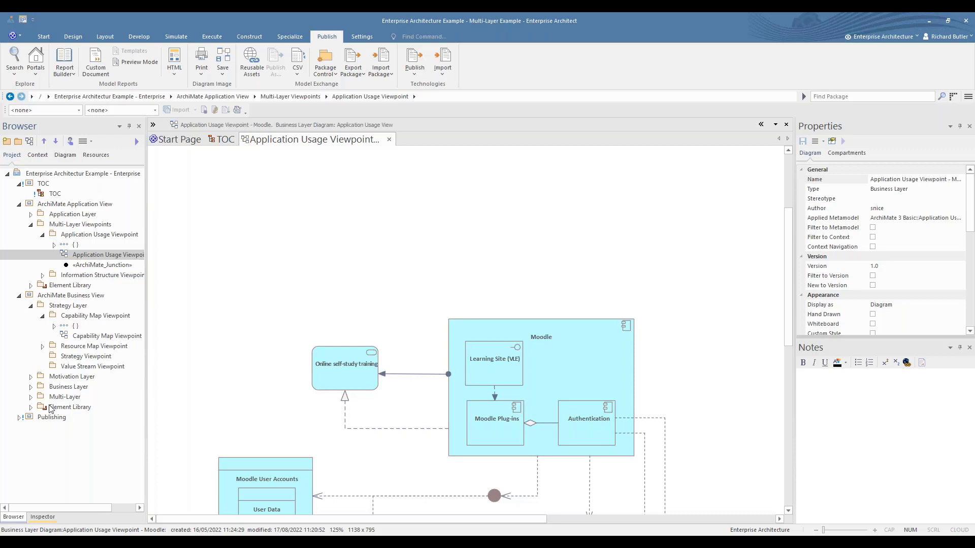
- Add the Undertake On-line Training business process from the Business View's Element Library and place it directly above Online self-study training
click(318, 364)
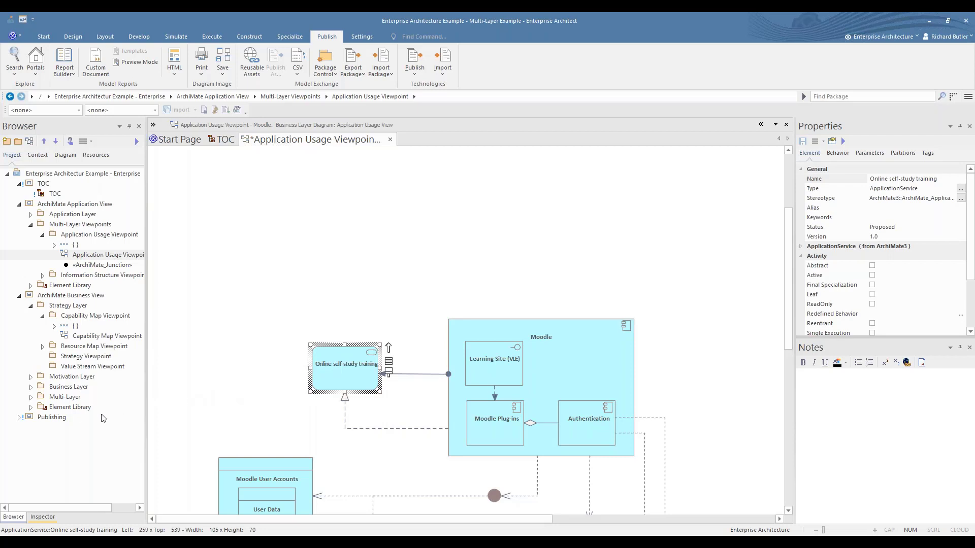
click(31, 407)
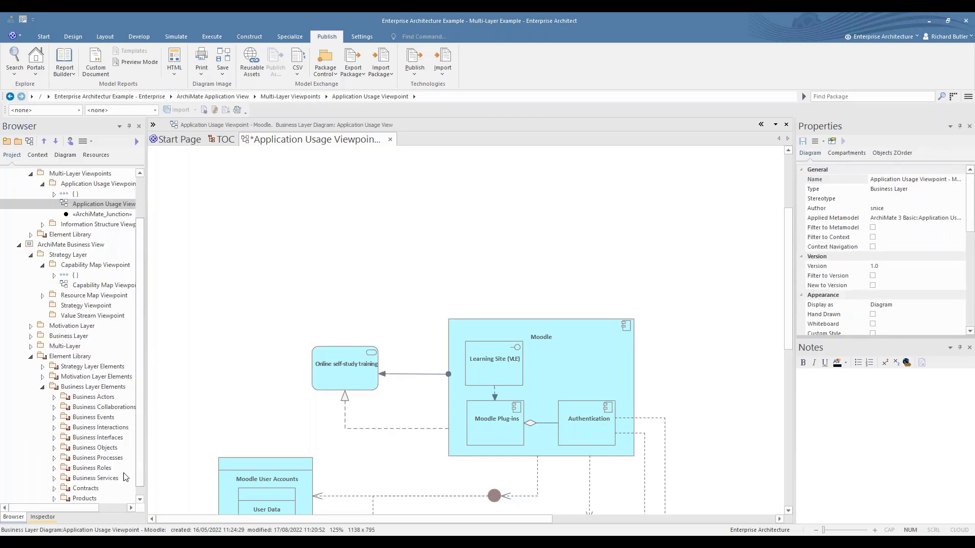
click(54, 458)
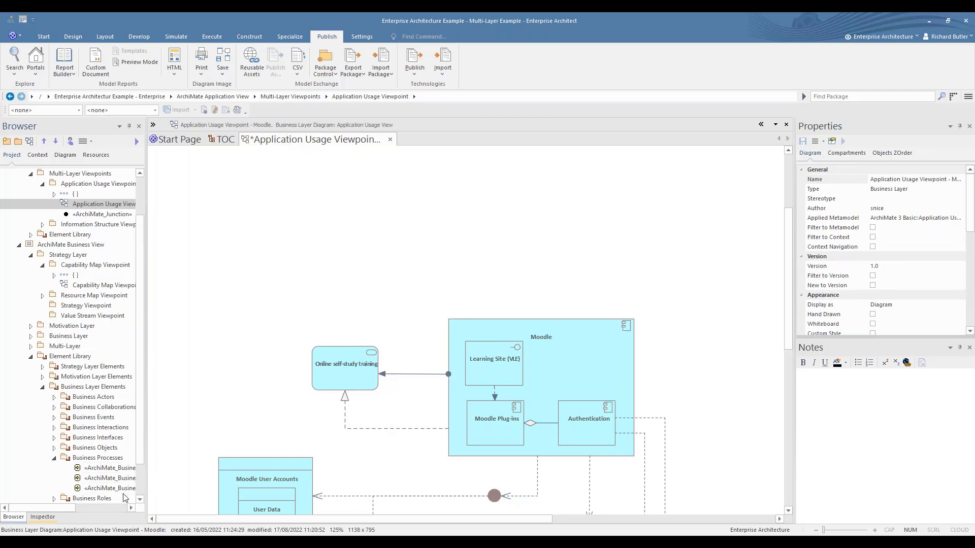
click(123, 489)
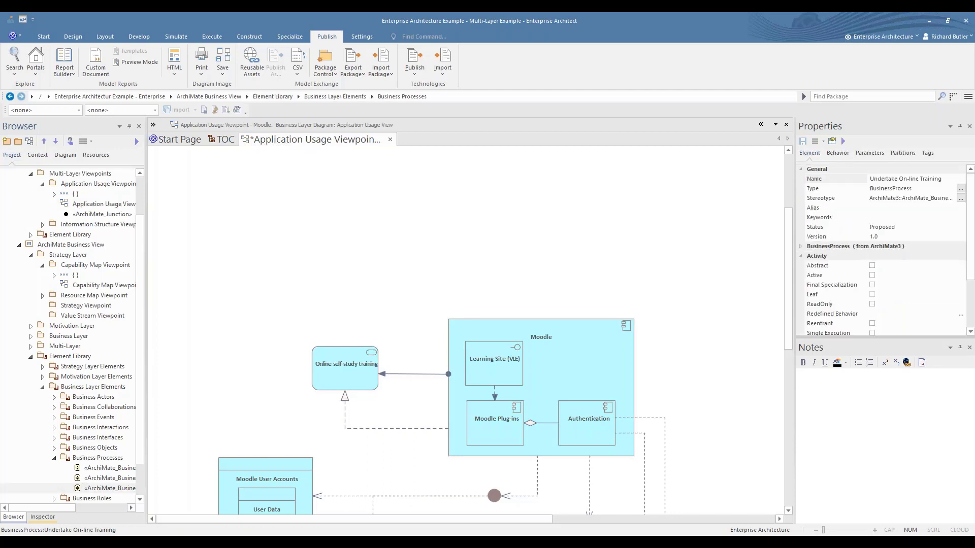
drag(123, 489, 422, 254)
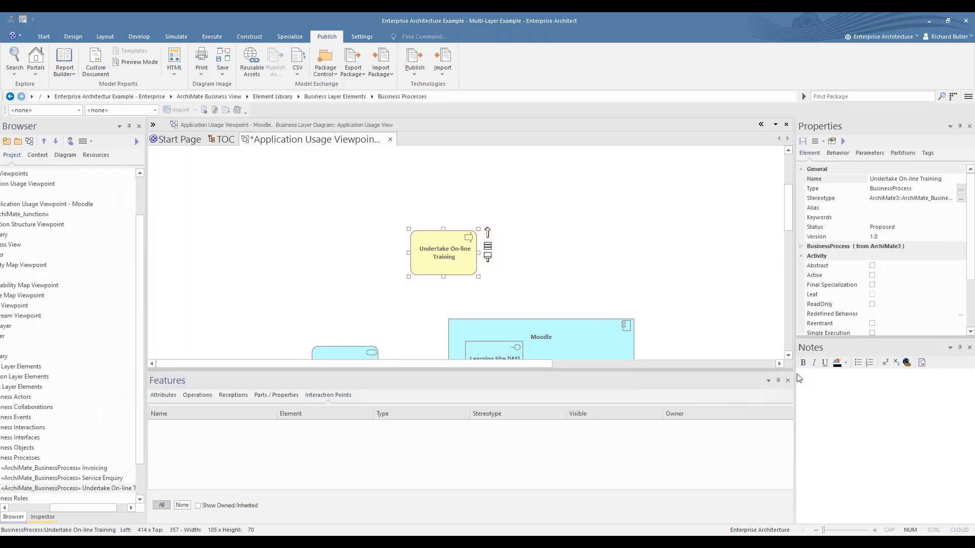
click(788, 380)
click(463, 261)
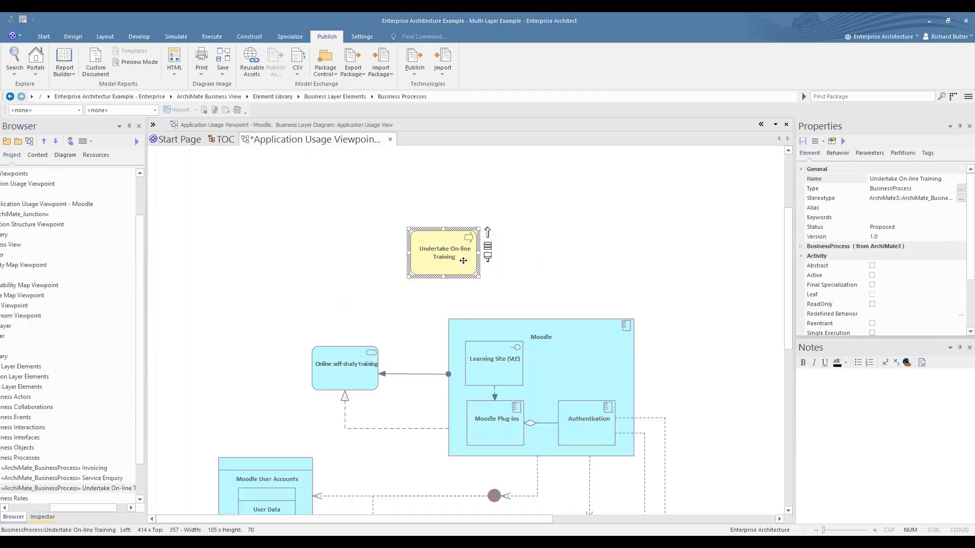
drag(463, 261, 365, 269)
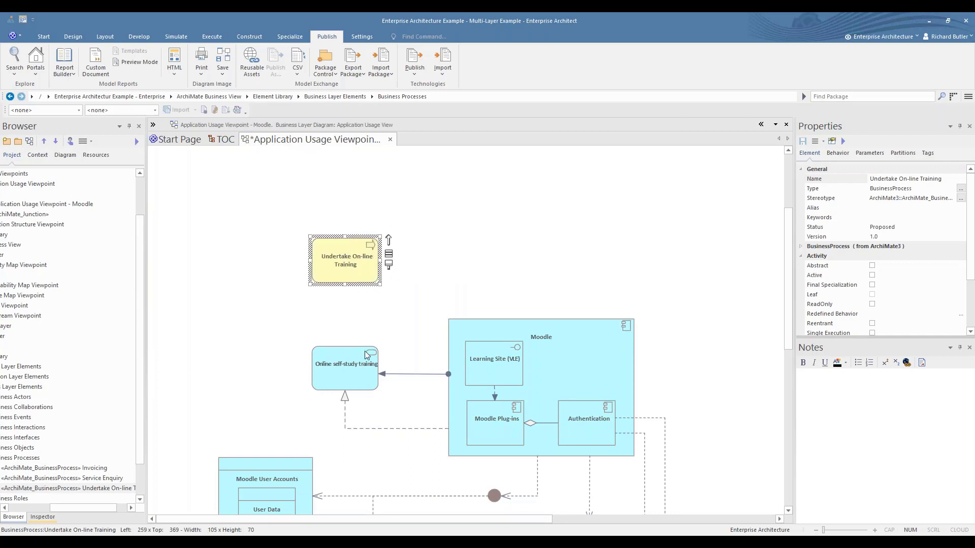
- Create a Serving relationship from Online self-study training to Undertake On-line Training
click(366, 355)
drag(389, 348, 349, 277)
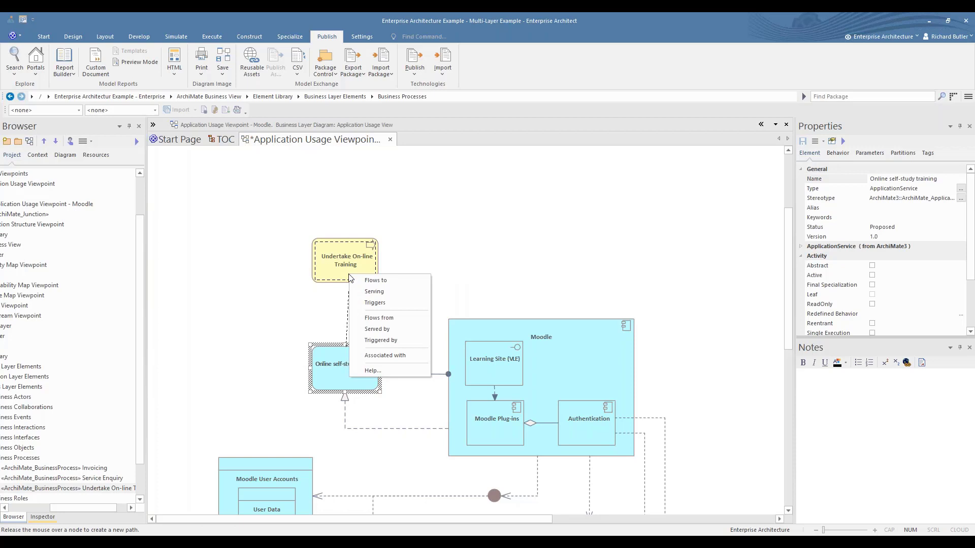
click(374, 291)
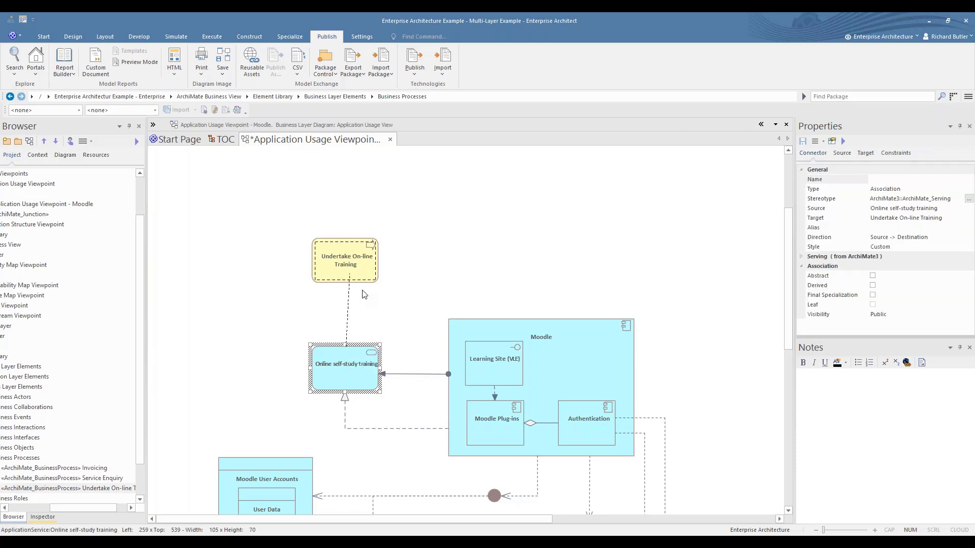
- Widen Undertake On-line Training to about 507, ending flush with Moodle's outer edge, and straighten its Serving connector vertically above Online self-study training
click(352, 271)
drag(349, 267, 636, 269)
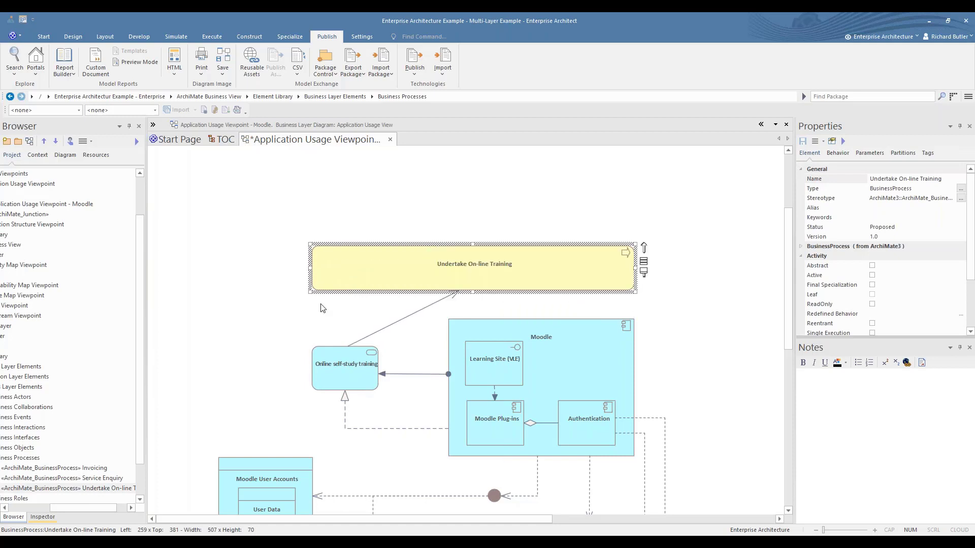
click(414, 314)
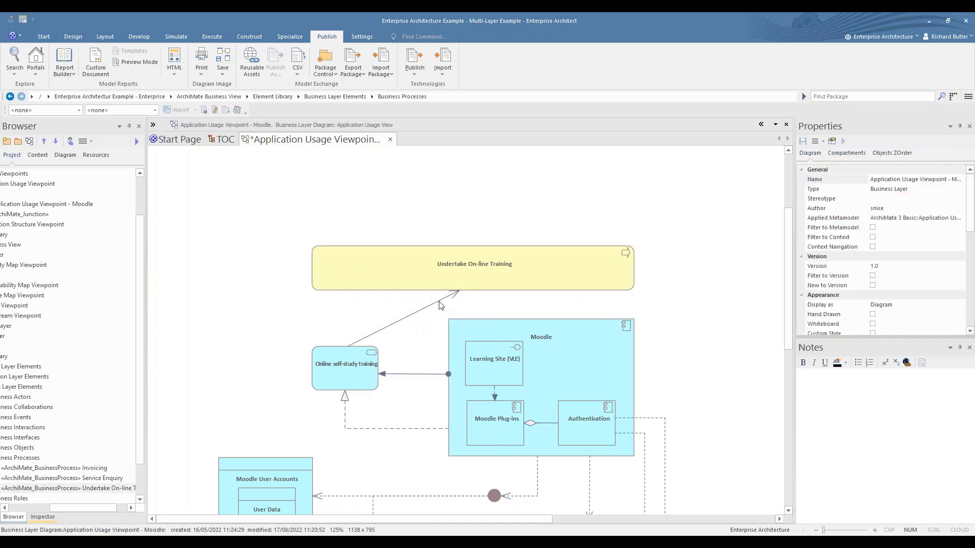
drag(454, 294, 346, 292)
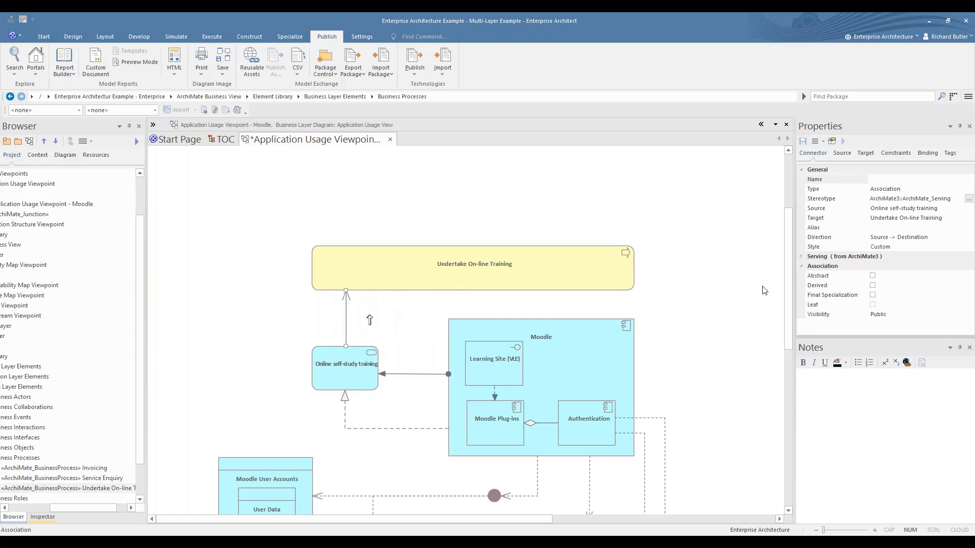
drag(791, 289, 767, 246)
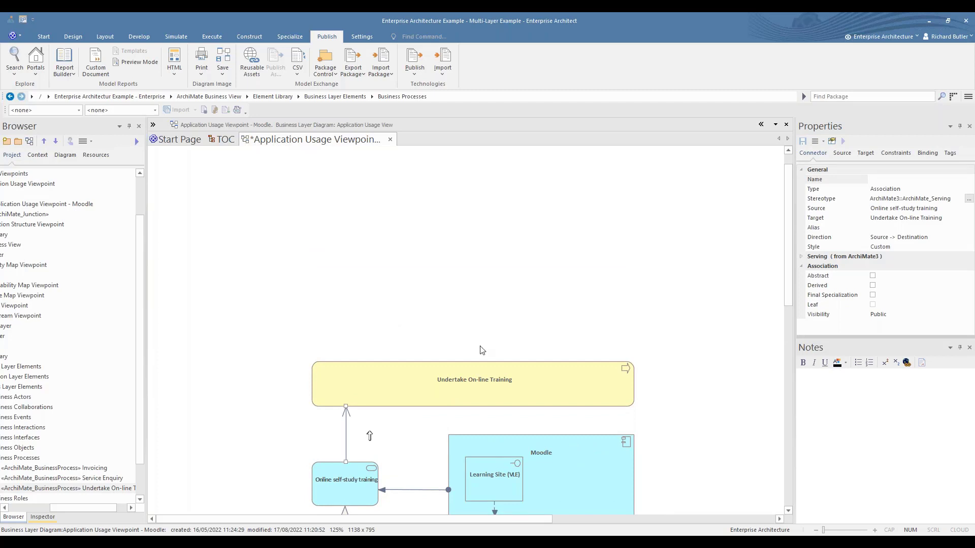
click(466, 382)
right_click(466, 382)
click(508, 214)
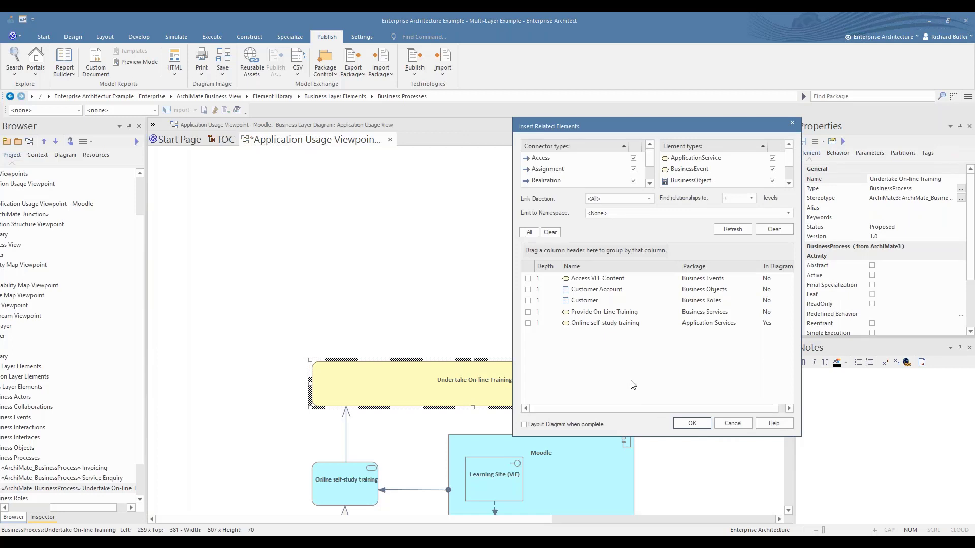
click(683, 424)
- Insert all directly related elements of Undertake On-line Training into the diagram
right_click(576, 401)
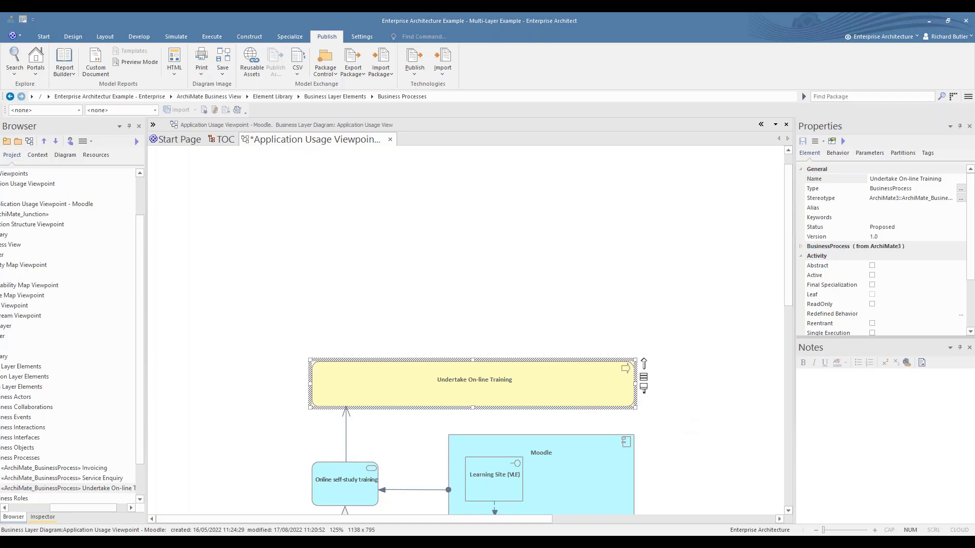
click(619, 230)
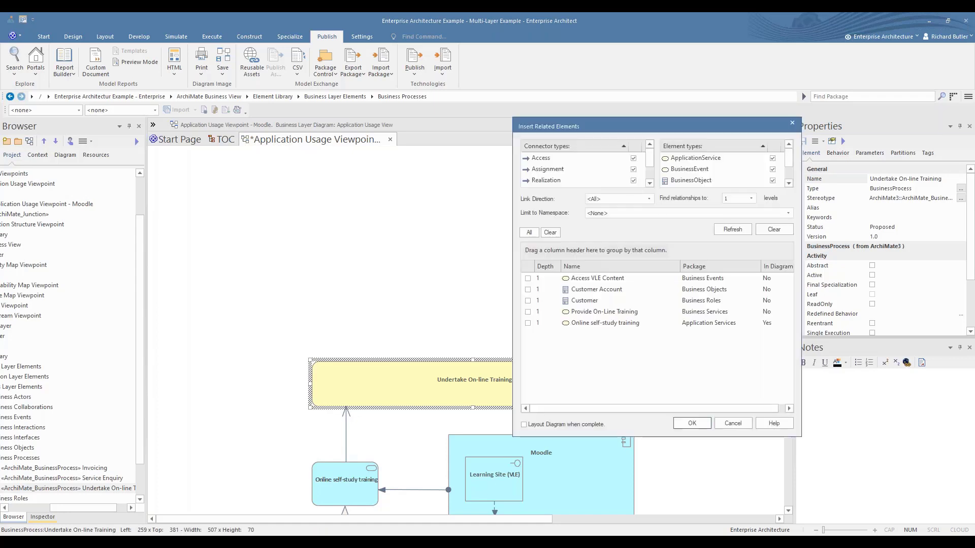
click(529, 232)
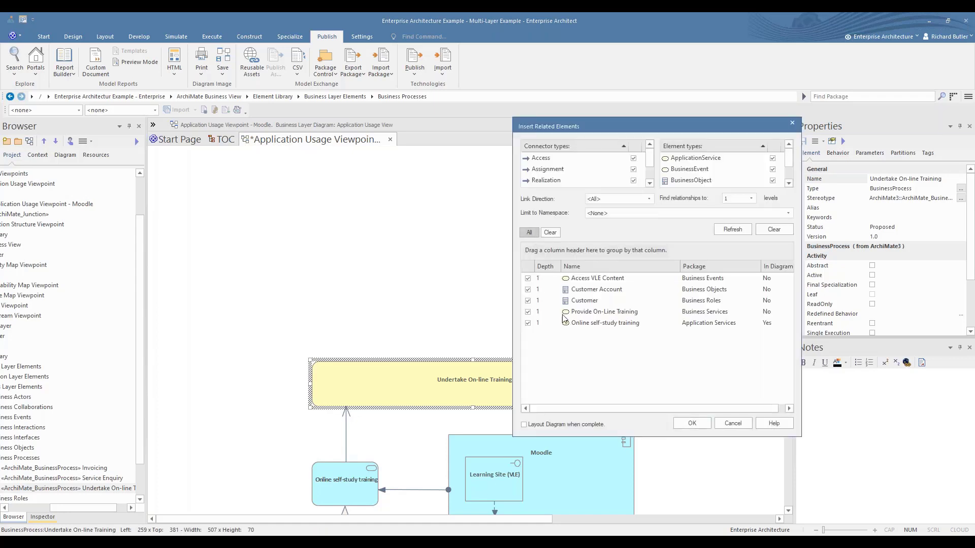
click(695, 425)
click(714, 412)
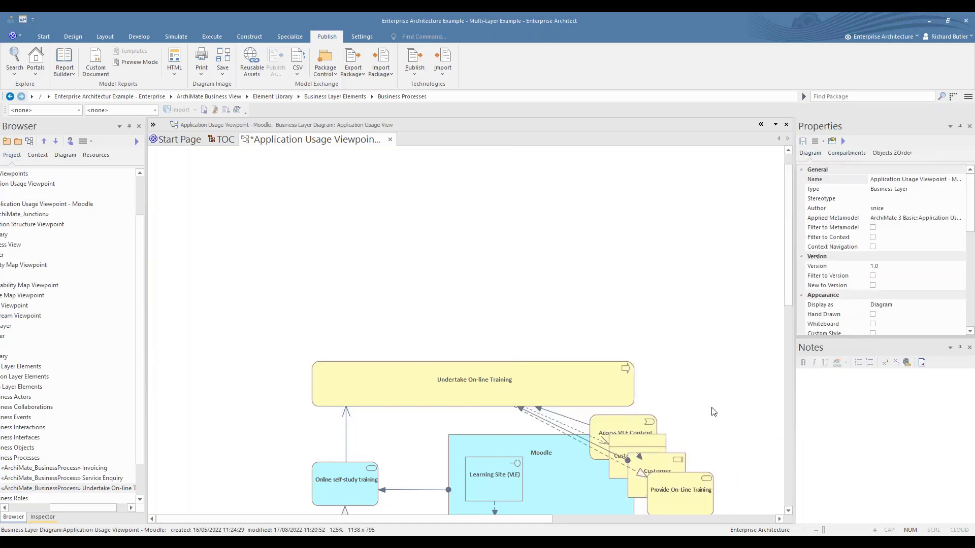
- Arrange Customer, Access VLE Content and Provide On-Line Training in a row above Undertake On-line Training, with Customer Account beneath Customer
click(628, 430)
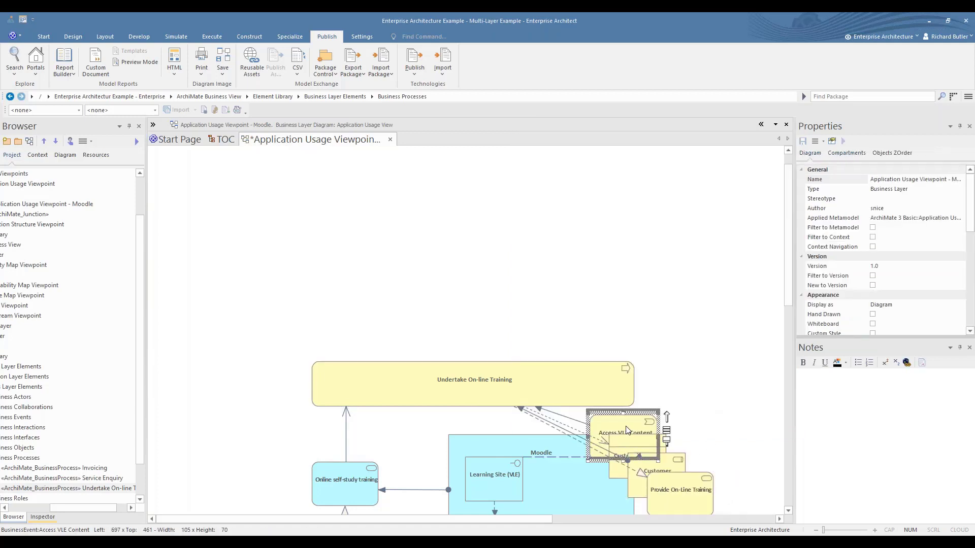
drag(628, 430, 362, 301)
drag(690, 495, 498, 319)
drag(670, 466, 235, 306)
drag(650, 464, 230, 389)
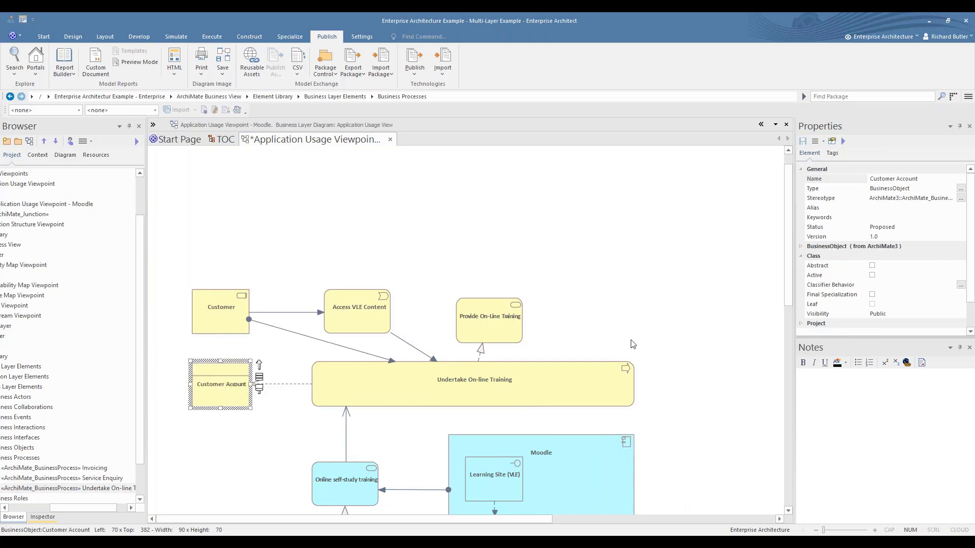
drag(502, 331, 497, 317)
click(620, 307)
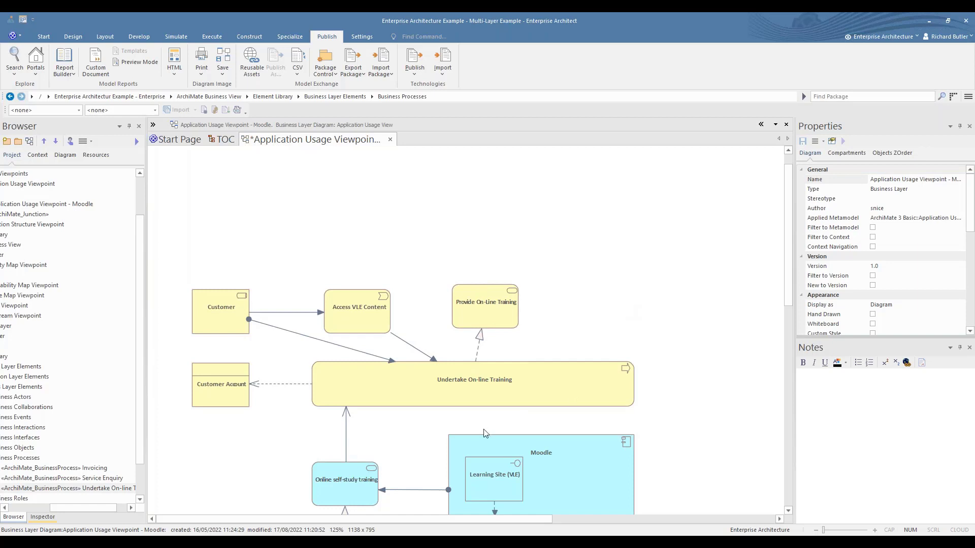
- Create a Realizes relationship from Moodle User Accounts to Customer Account, and shift Moodle User Accounts sideways so the connector runs vertically
scroll(486, 433, down, 3)
click(264, 436)
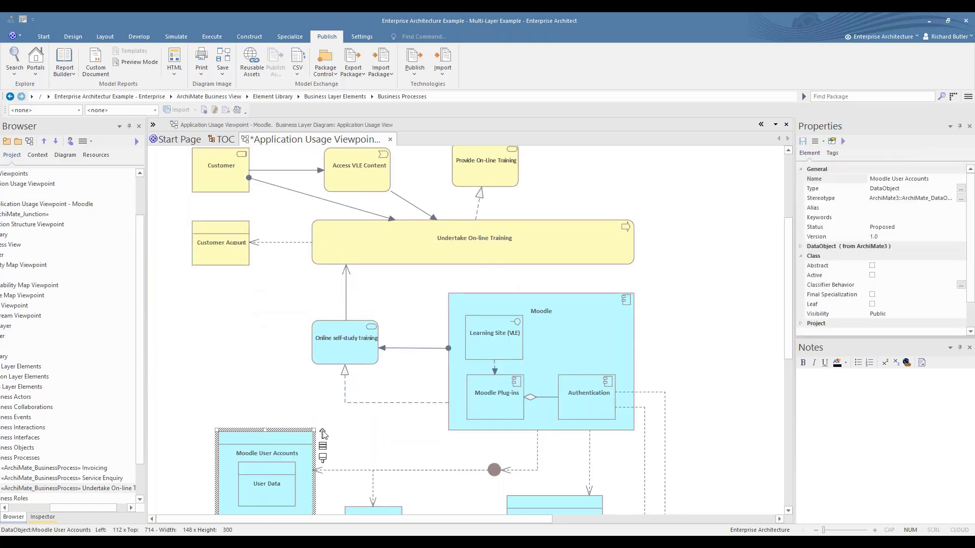
drag(323, 435, 228, 250)
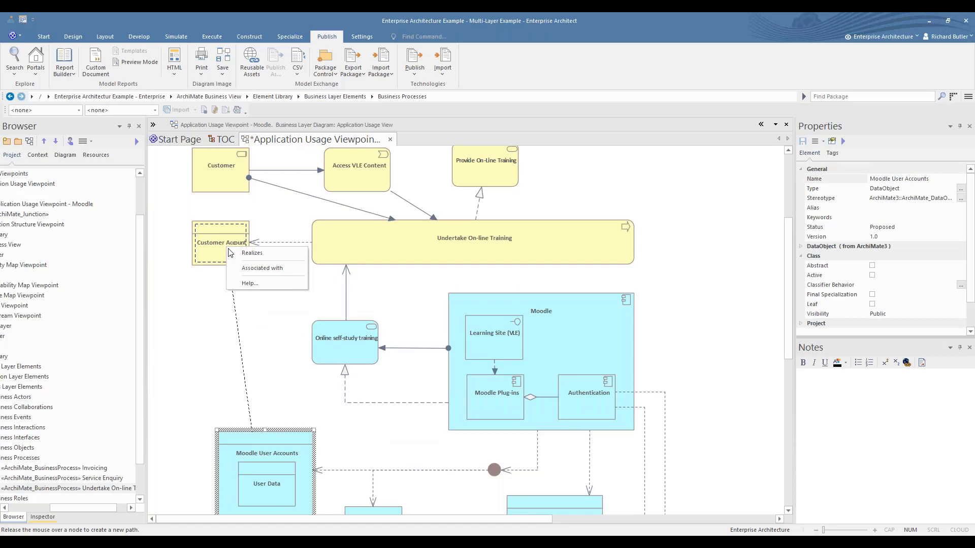
click(249, 253)
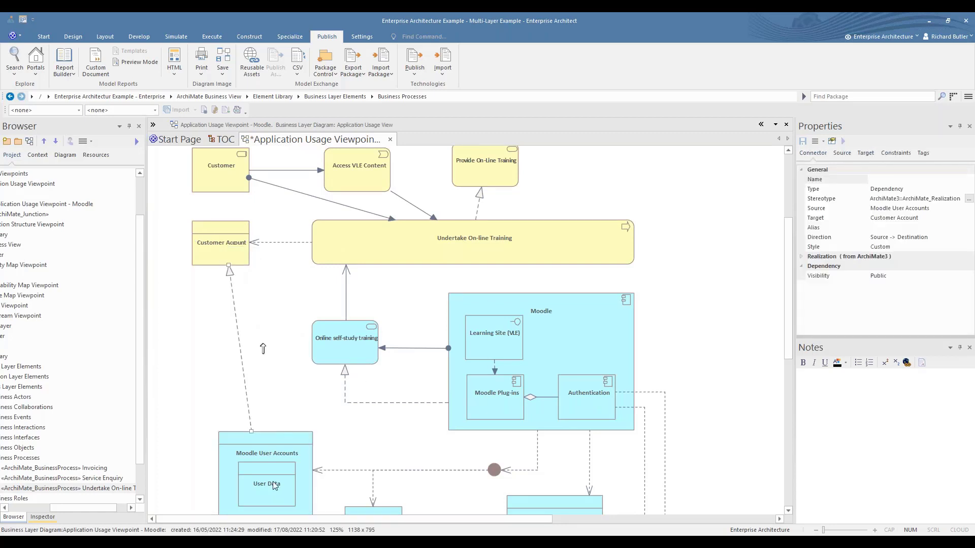
drag(282, 449, 257, 441)
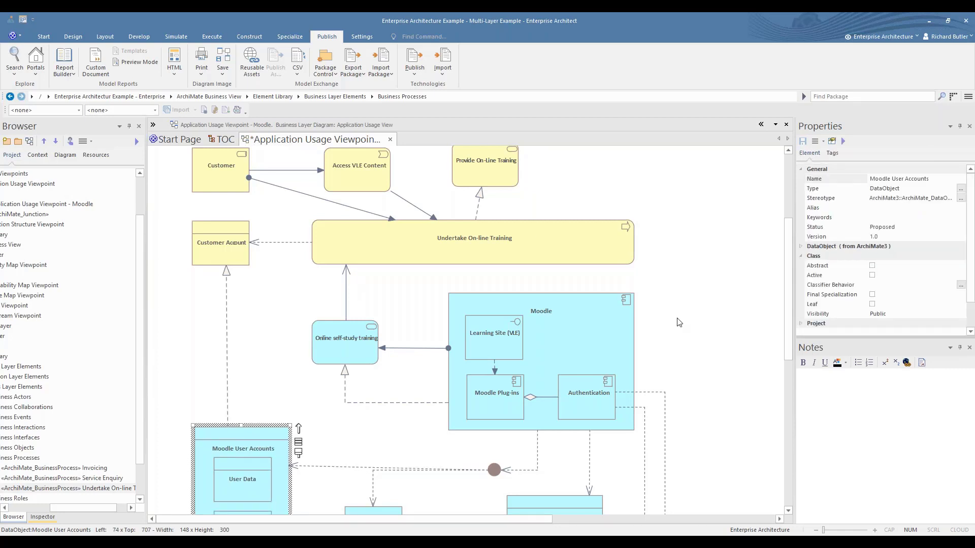
- Align Provide On-Line Training with its row and insert its related unnamed junction and VLE Courses product
scroll(679, 322, up, 3)
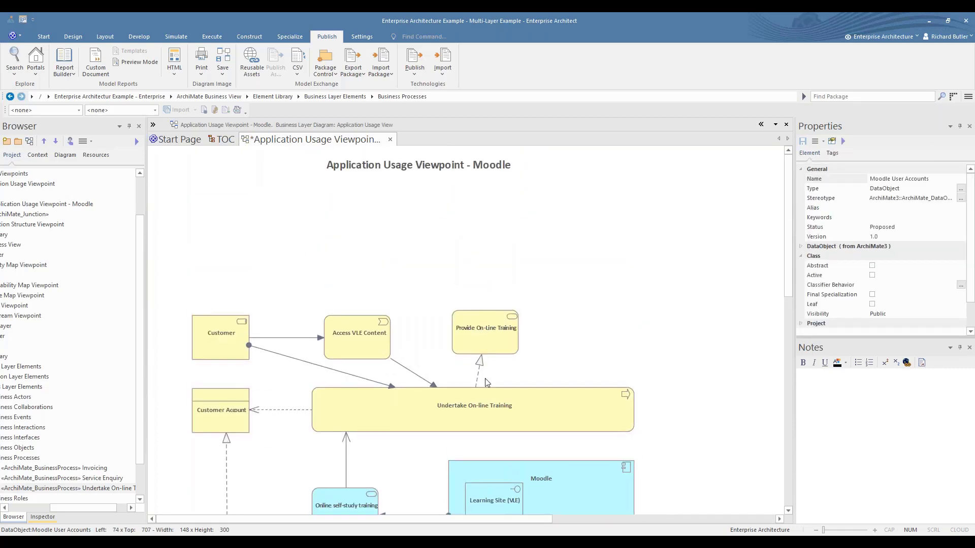
drag(490, 345, 486, 350)
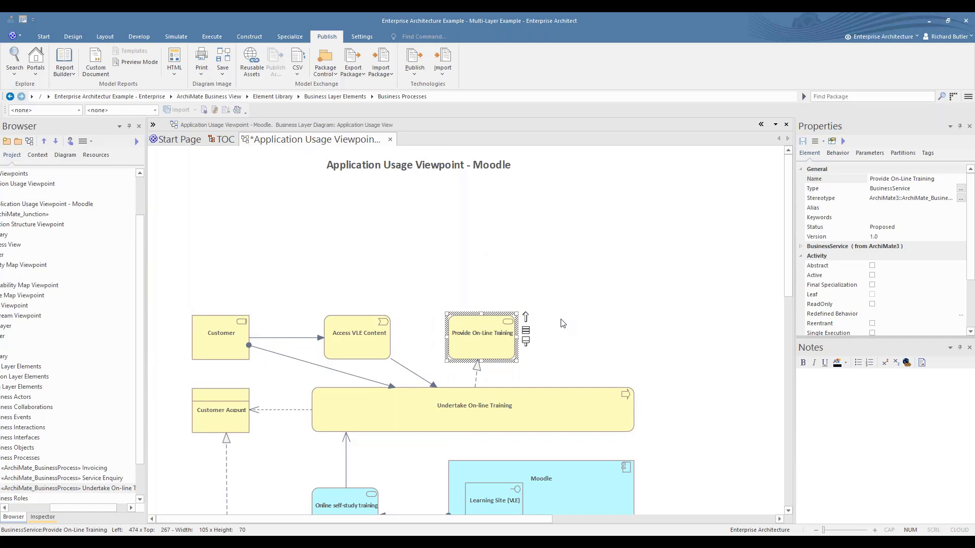
right_click(494, 339)
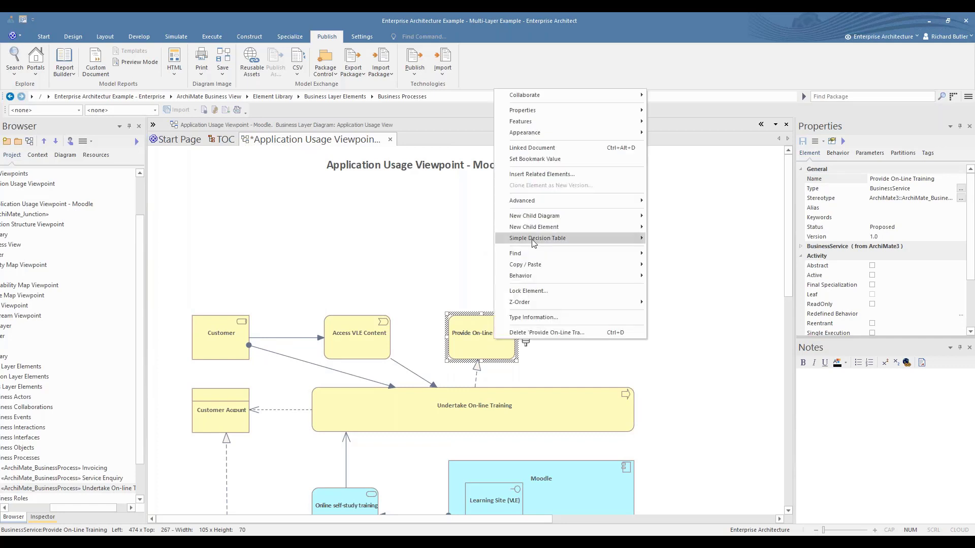
click(574, 174)
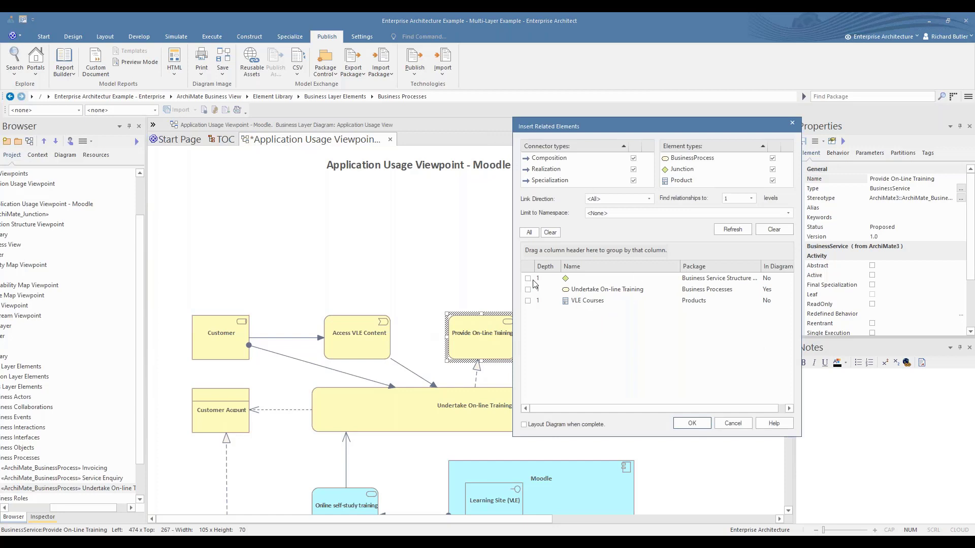
click(528, 278)
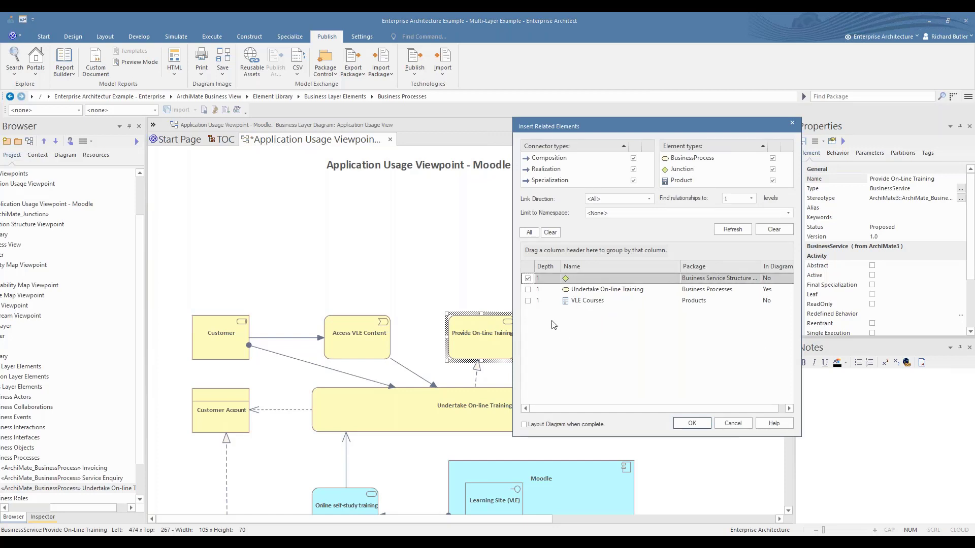
click(527, 301)
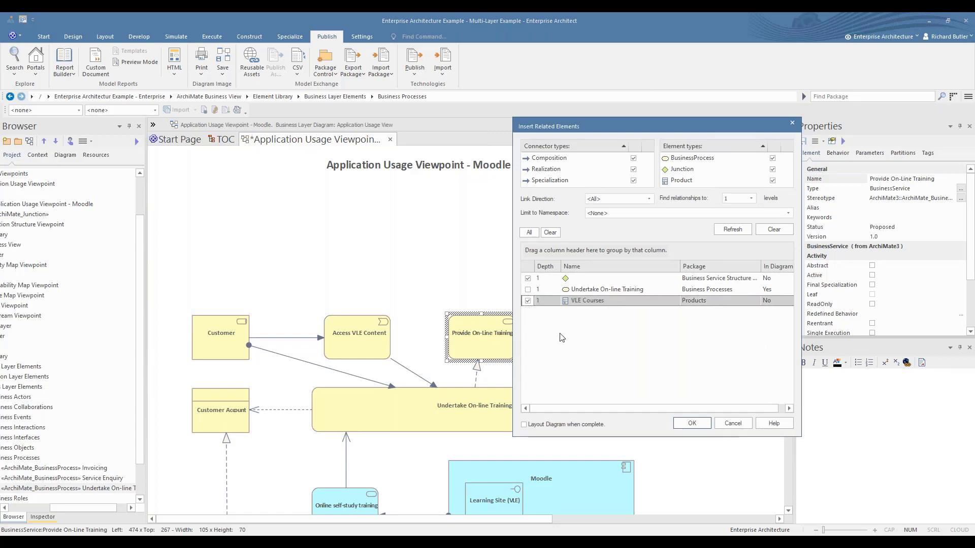
click(691, 424)
- Place VLE Courses in the same row beyond Provide On-Line Training and move the junction just above Provide On-Line Training
drag(571, 393, 612, 343)
click(519, 365)
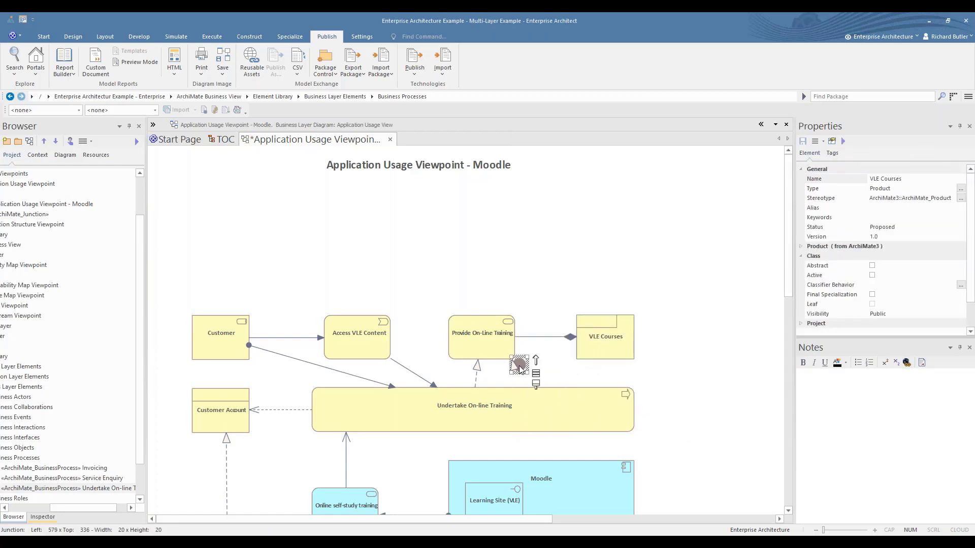
drag(521, 367, 480, 300)
- Insert all related business services of the junction above Provide On-Line Training into the diagram
right_click(479, 300)
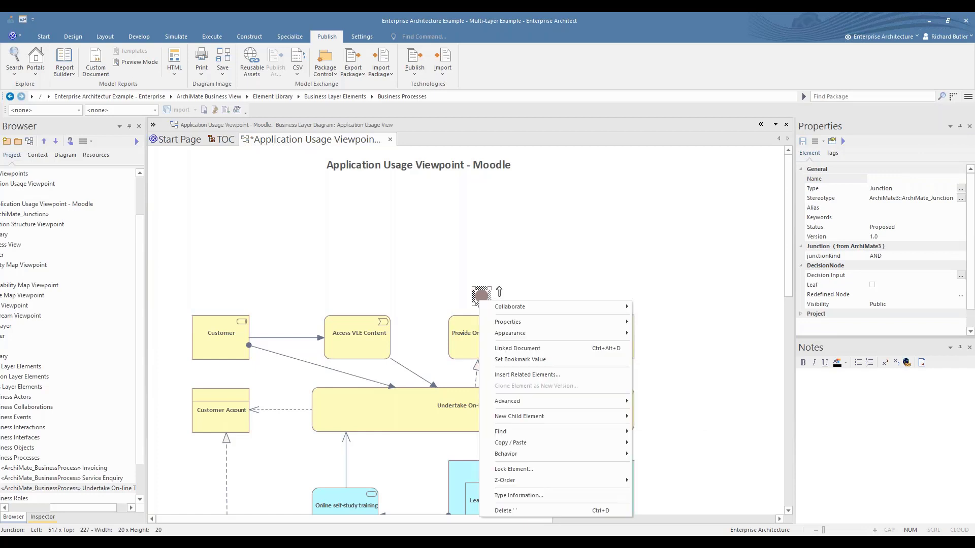
click(508, 375)
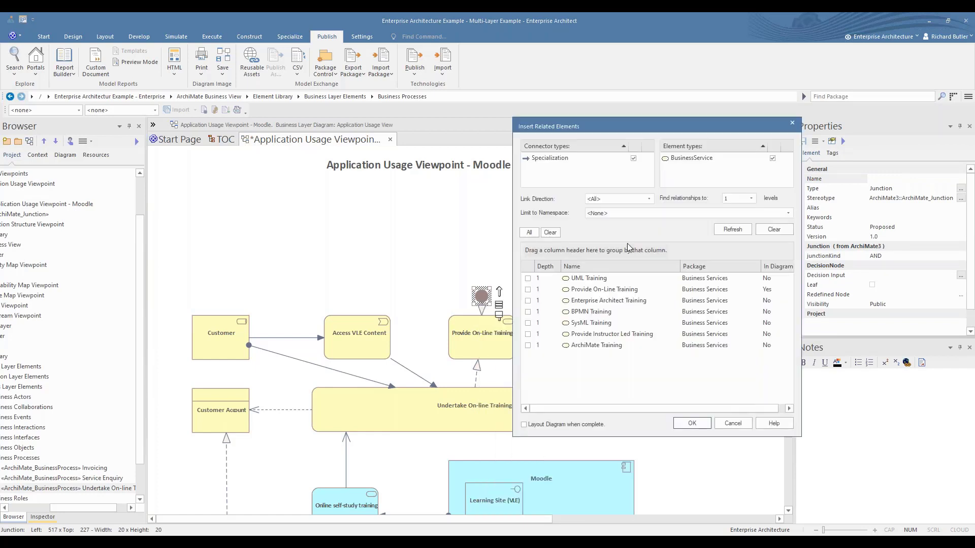
click(529, 232)
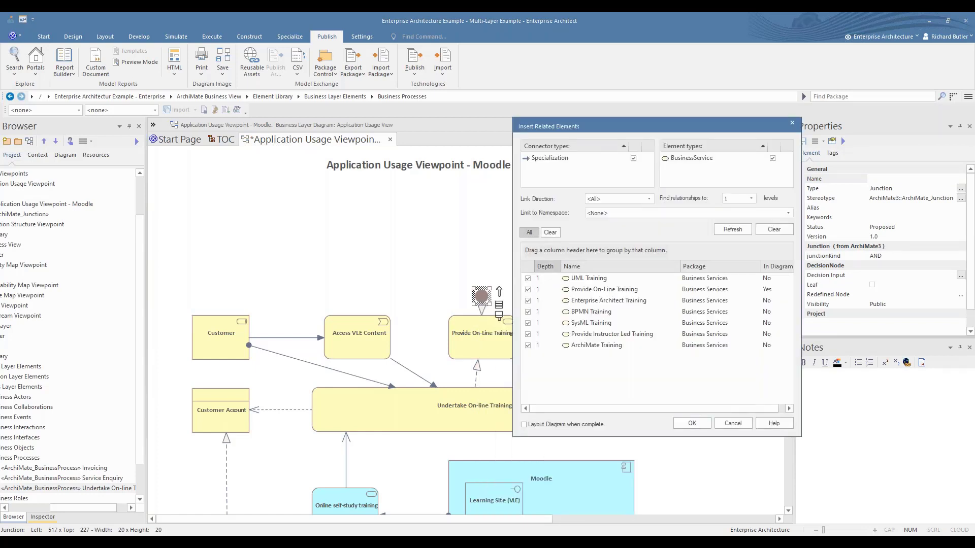
click(691, 424)
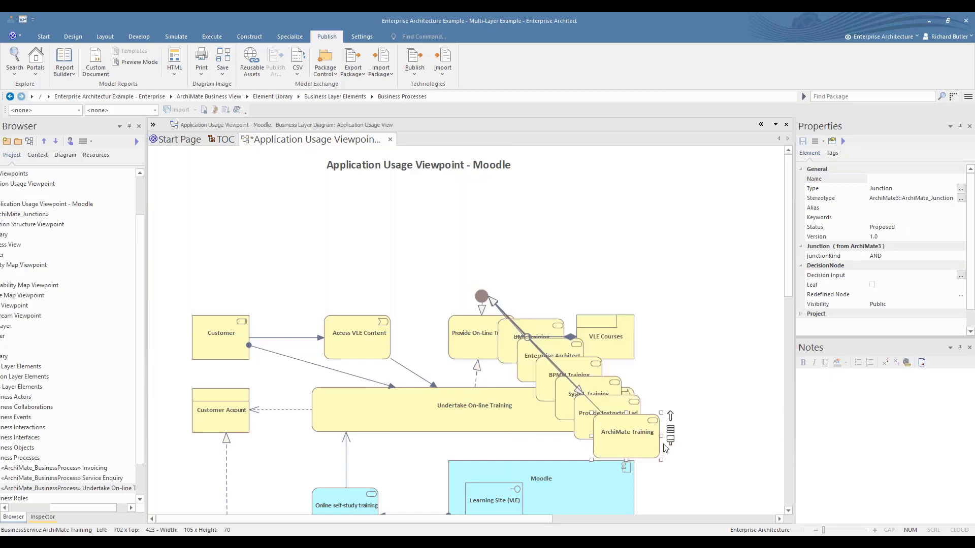
- Arrange ArchiMate Training, Provide Instructor Led Training, SysML Training, BPMN Training, Enterprise Architect Training and UML Training in a row beneath the diagram title
drag(647, 437, 243, 220)
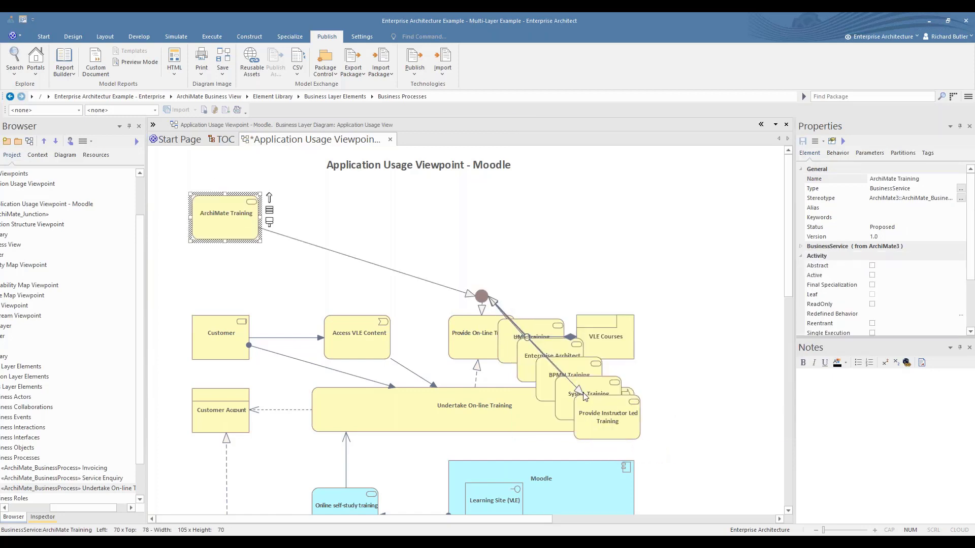
drag(583, 399, 468, 216)
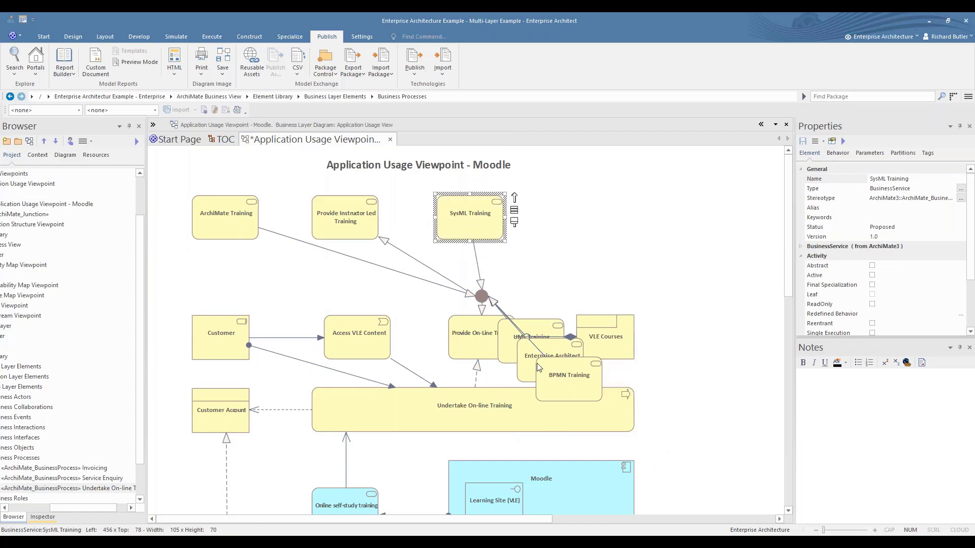
drag(559, 391, 562, 228)
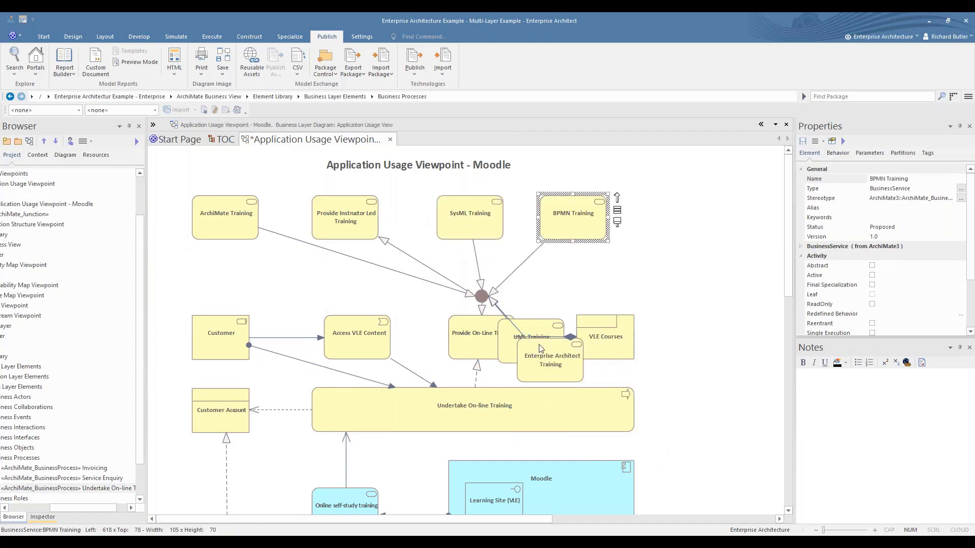
click(557, 364)
drag(557, 364, 673, 220)
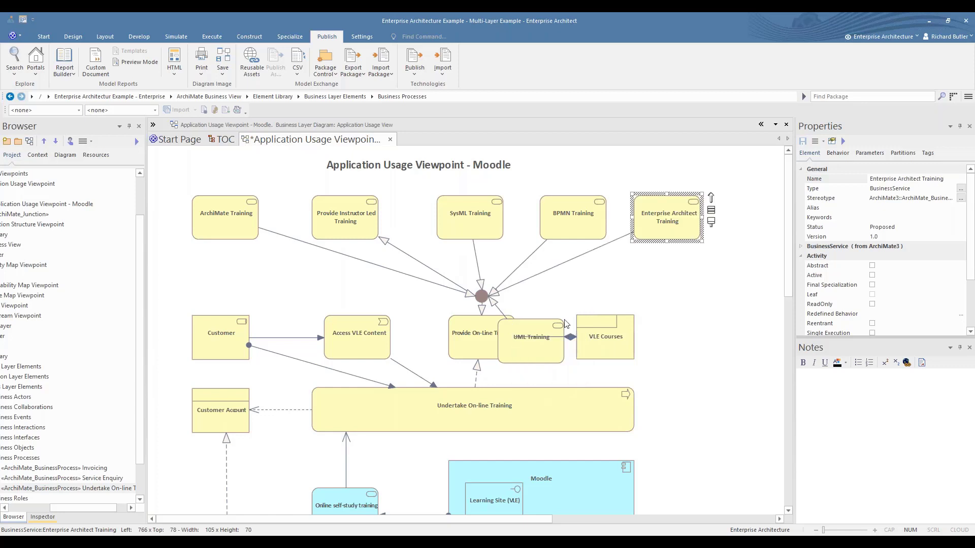
drag(533, 353, 758, 228)
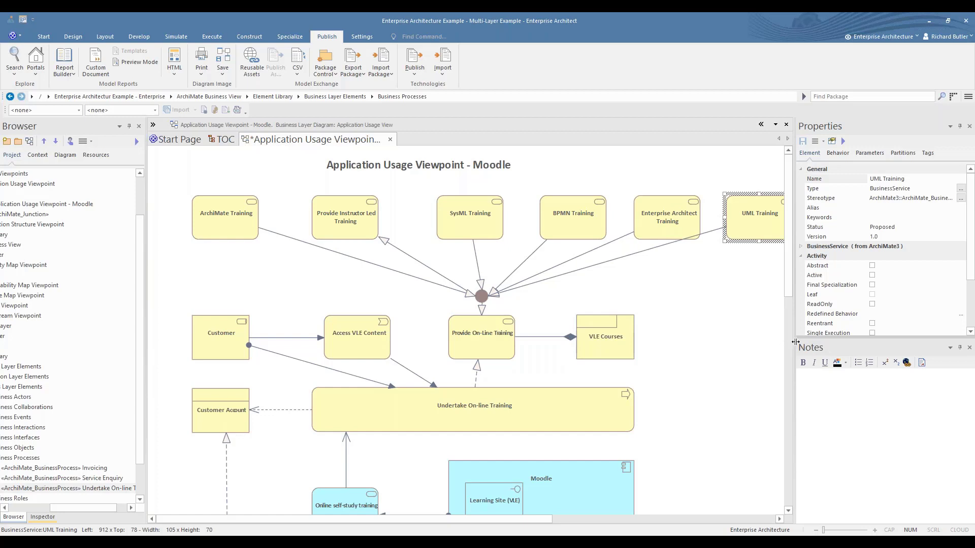
drag(803, 342, 852, 342)
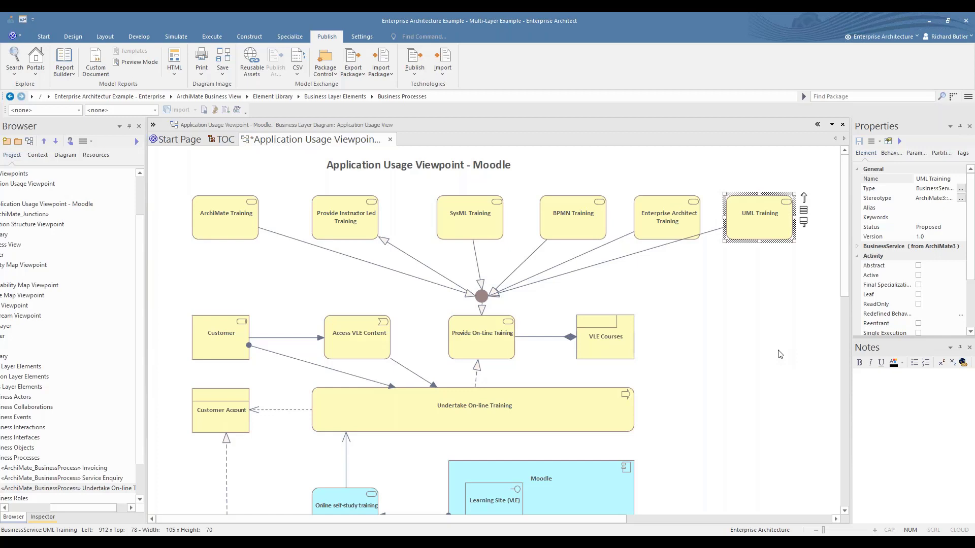
- Create a Serving relationship from Undertake On-line Training to VLE Courses
click(600, 416)
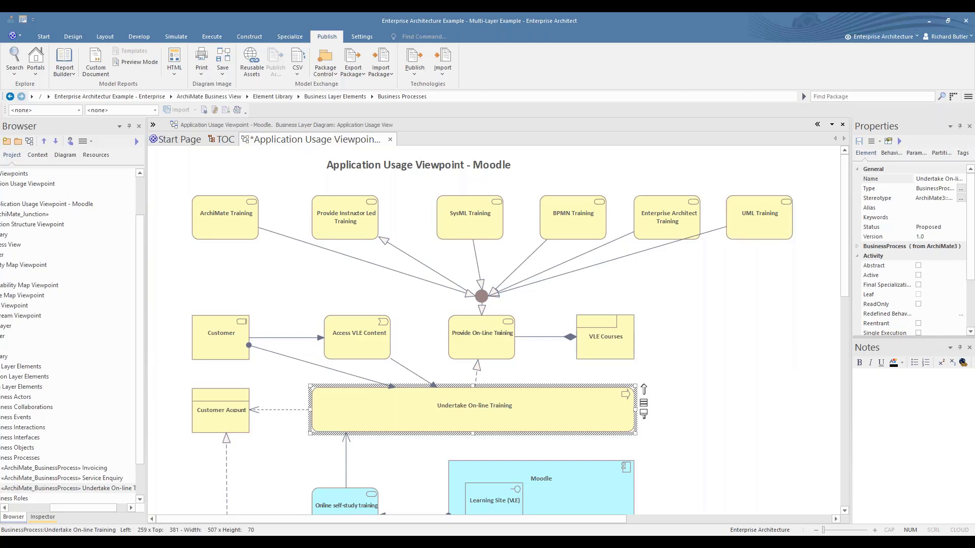
click(608, 347)
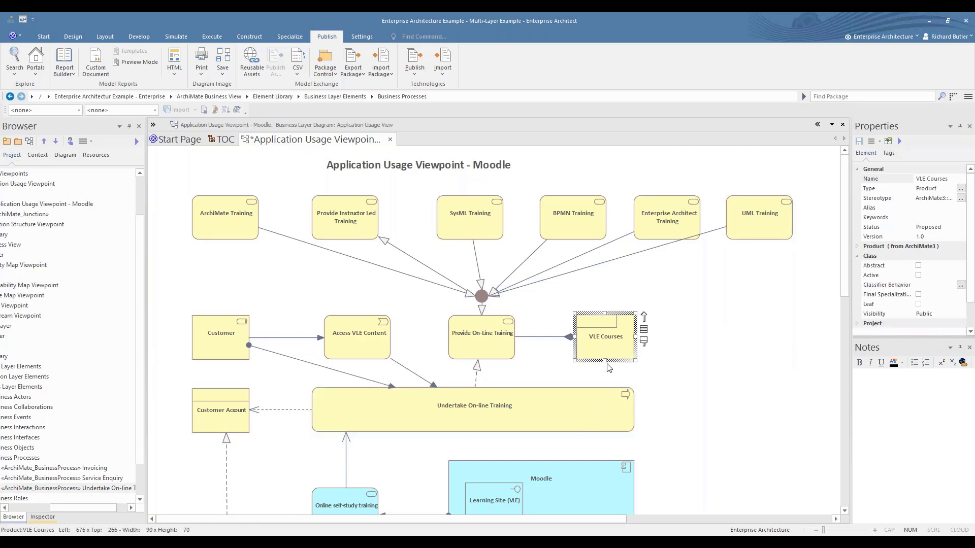
click(609, 416)
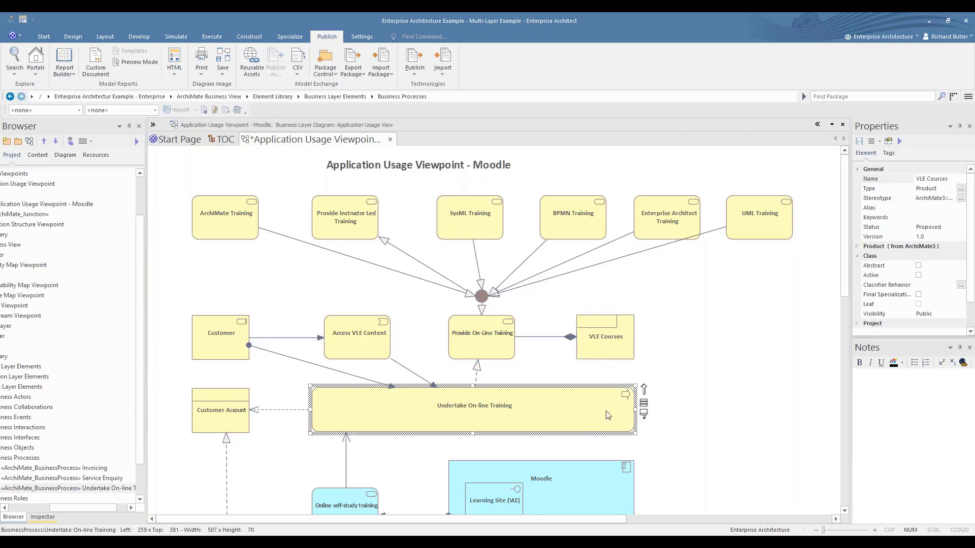
drag(644, 389, 630, 350)
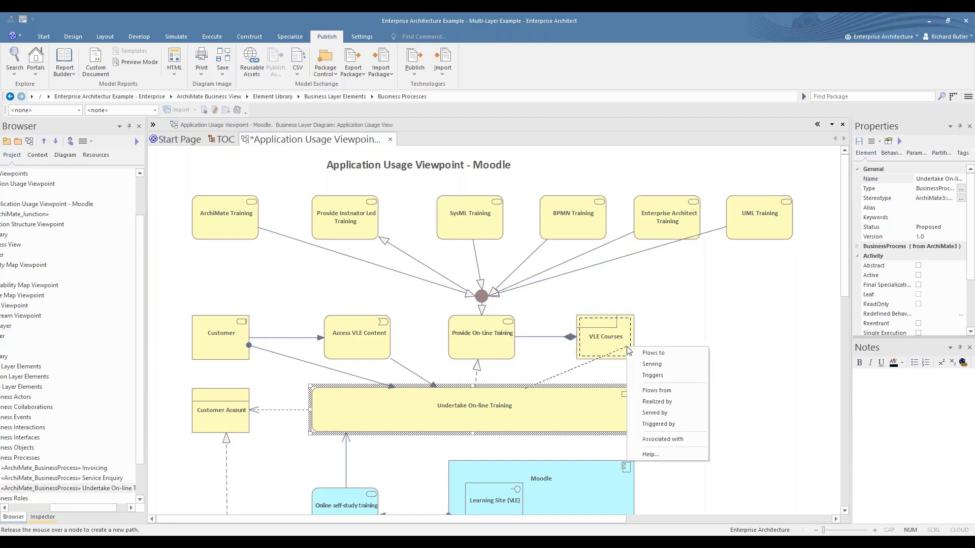
click(650, 364)
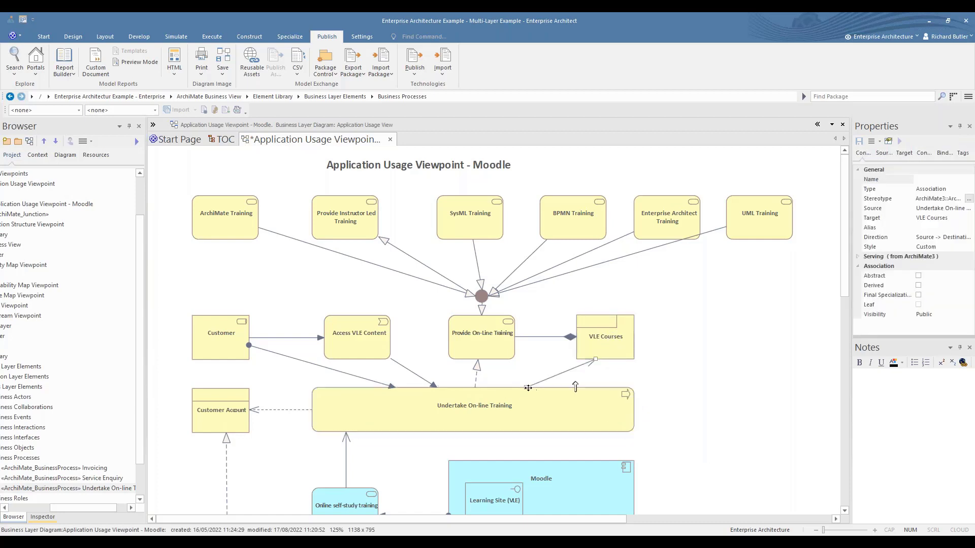
- Straighten the Serving connector so it runs vertically between Undertake On-line Training and VLE Courses, and save all changes
drag(526, 387, 608, 397)
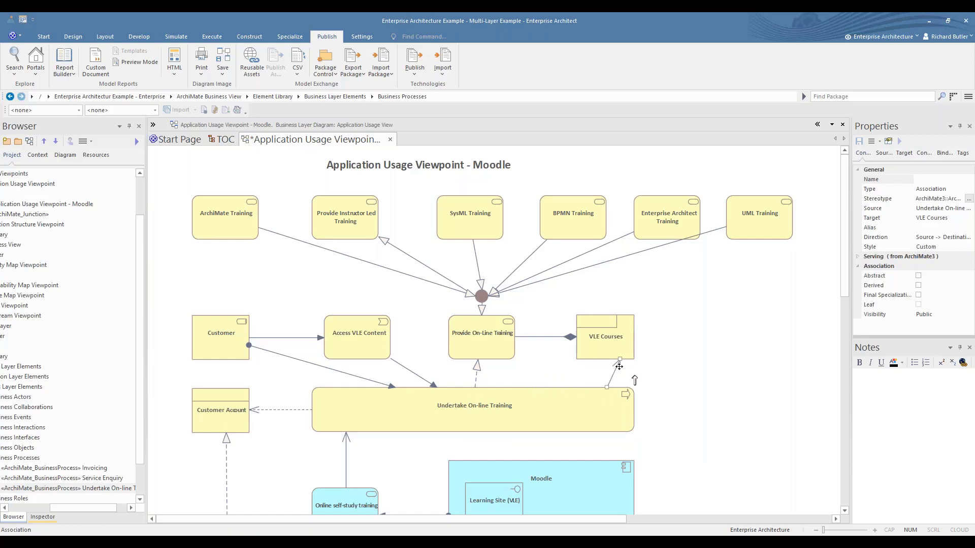
drag(620, 359, 606, 358)
click(705, 406)
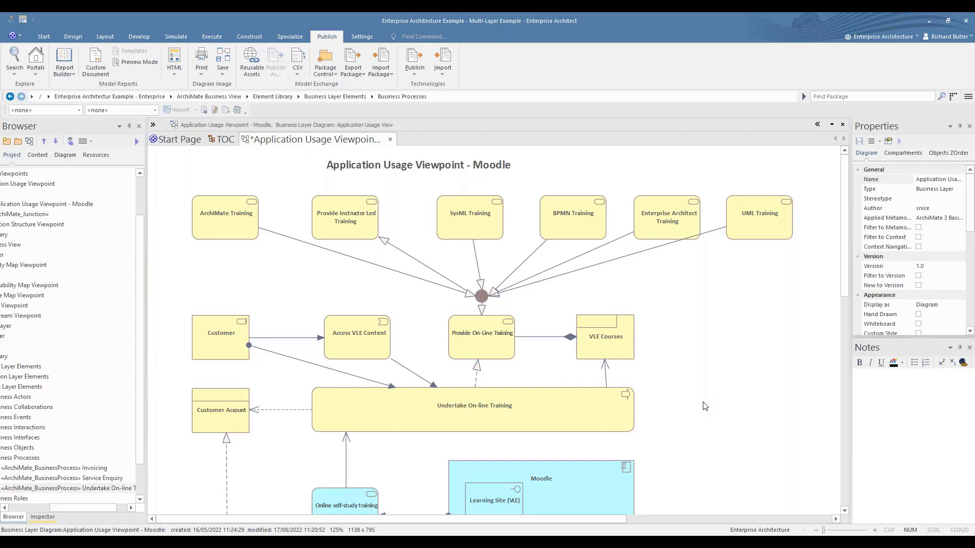
click(608, 386)
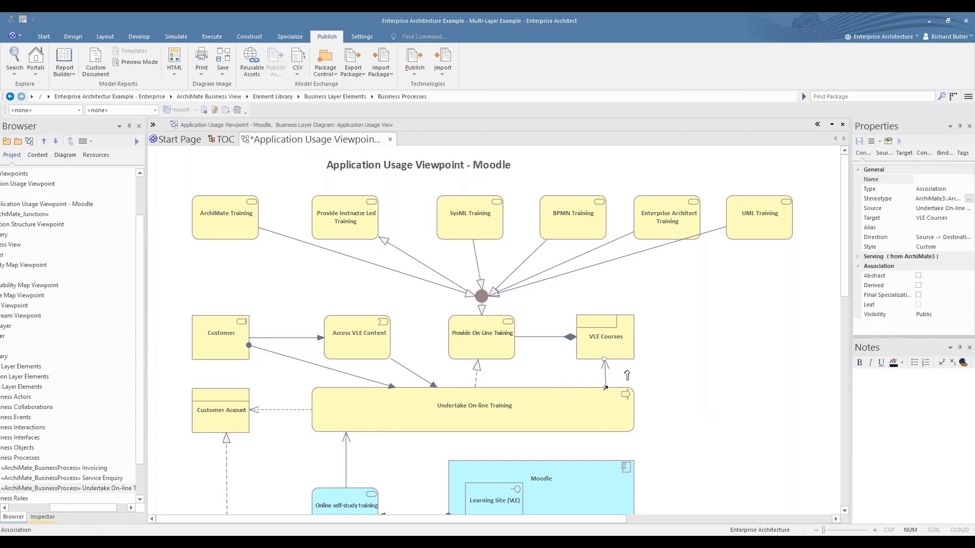
drag(606, 387, 603, 388)
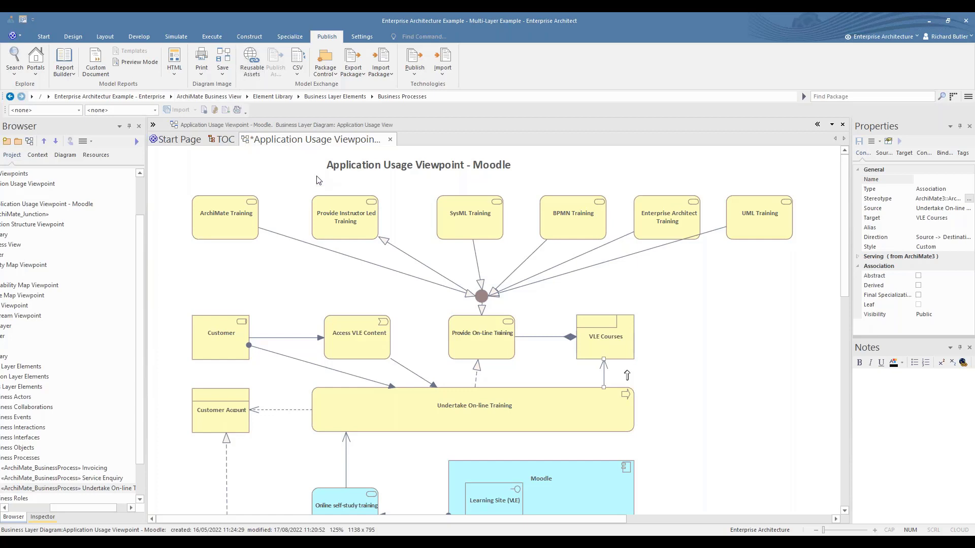
right_click(310, 142)
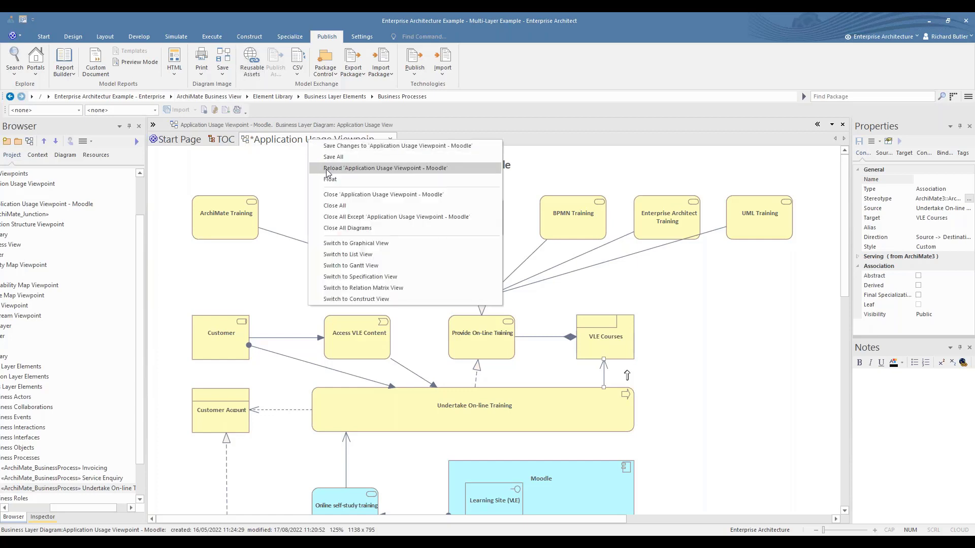
click(329, 157)
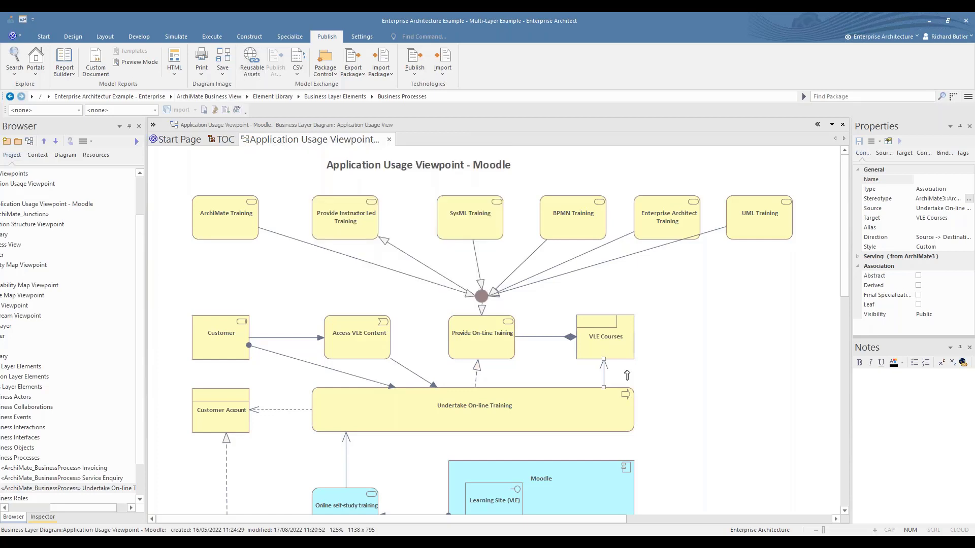
- Connect to the Demo Reusable Assest Service registry with model RAS_DEMO and enter the access password for the Strategy and Business Layer storage
click(252, 64)
click(325, 169)
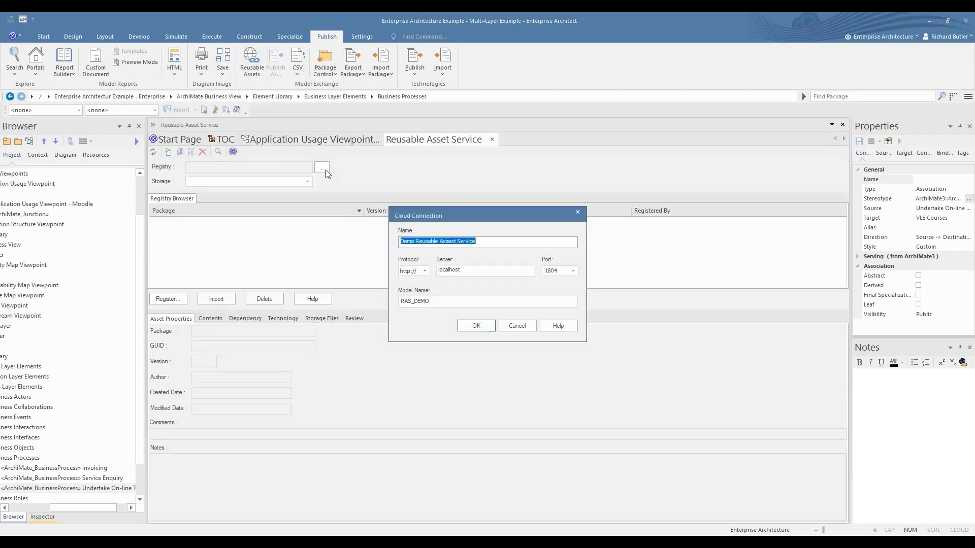
click(489, 326)
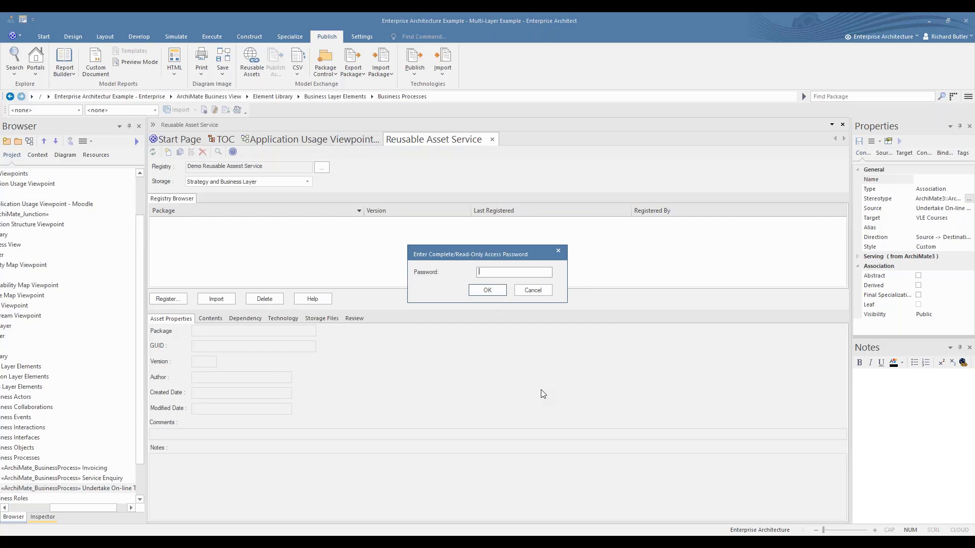
text(***********)
click(490, 290)
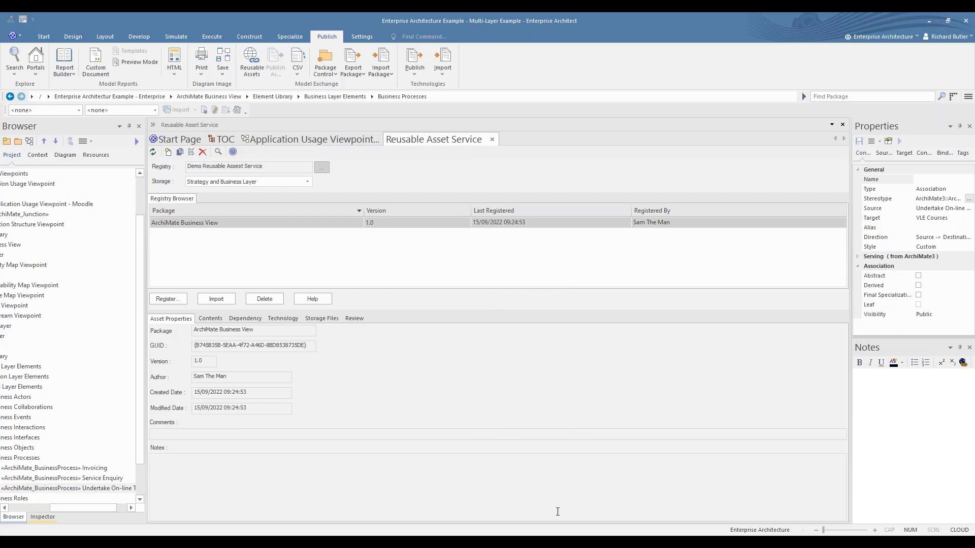
- Review the status and password options in the access settings of the Strategy and Business Layer storage
click(192, 153)
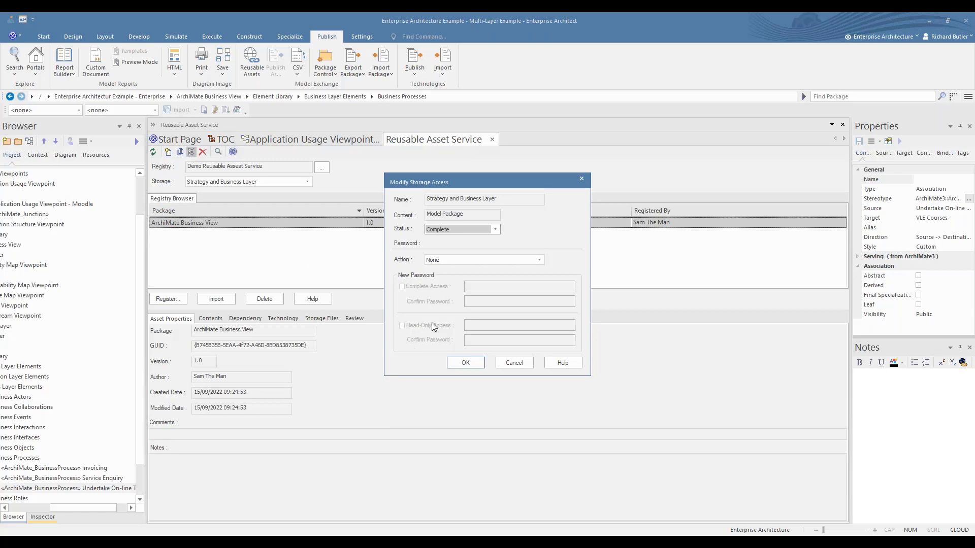
click(497, 230)
click(497, 230)
click(465, 362)
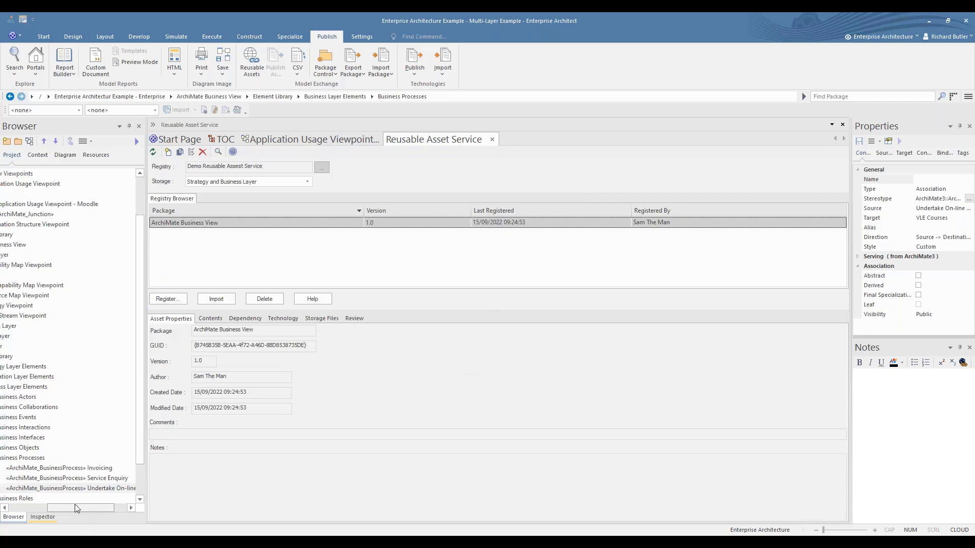
- Select the ArchiMate Business View package in the model and open its registration for the Strategy and Business Layer storage
drag(74, 504, 46, 505)
drag(140, 330, 139, 286)
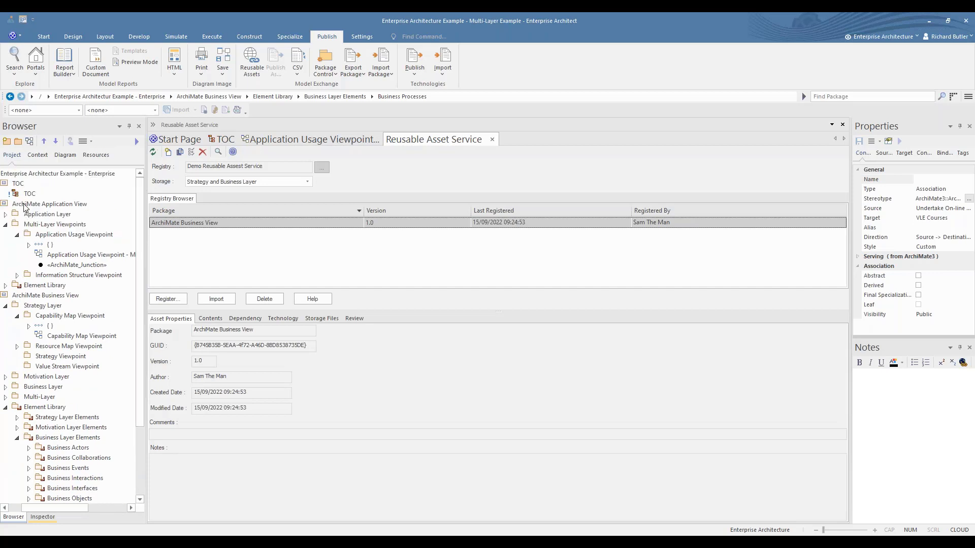
click(26, 204)
click(27, 297)
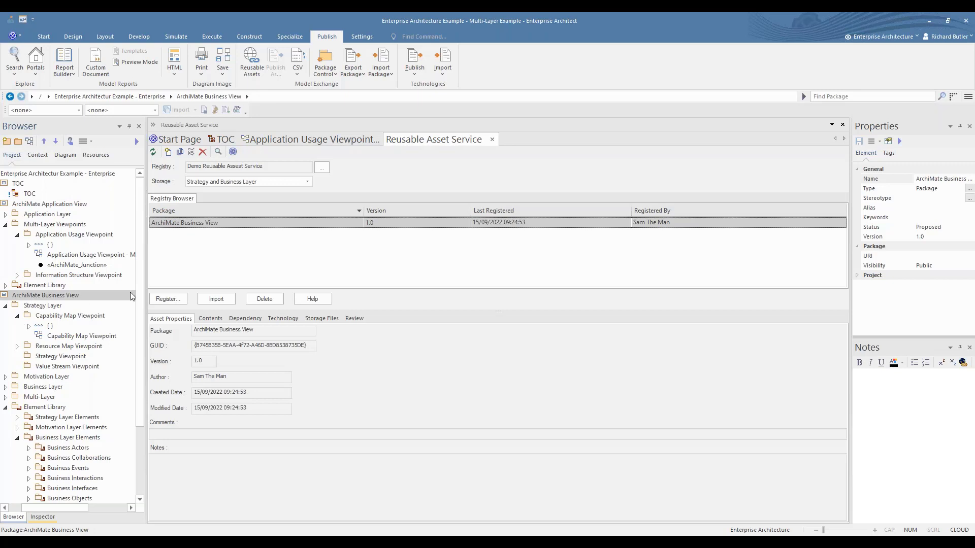
click(161, 300)
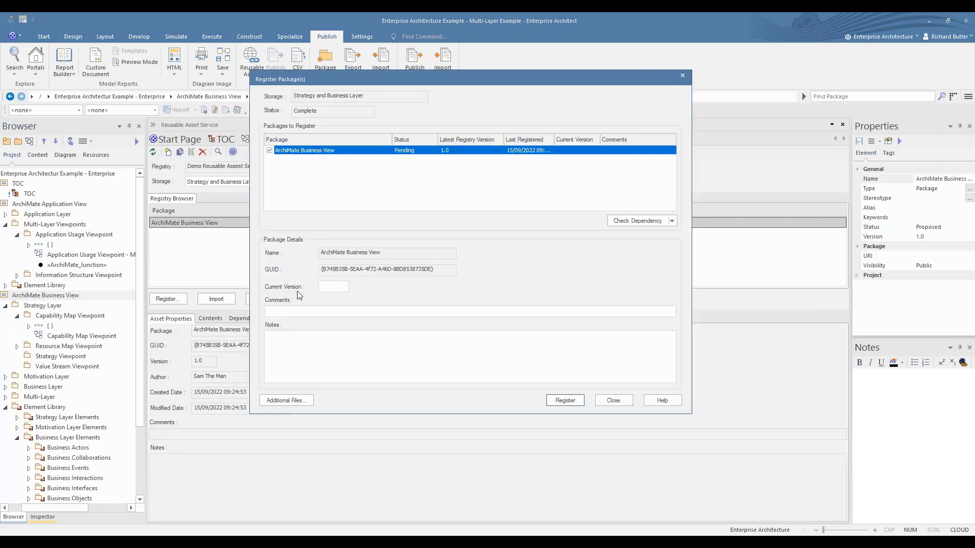
- Set the package's current version to 2.0, check its dependencies and register it in the registry
click(328, 288)
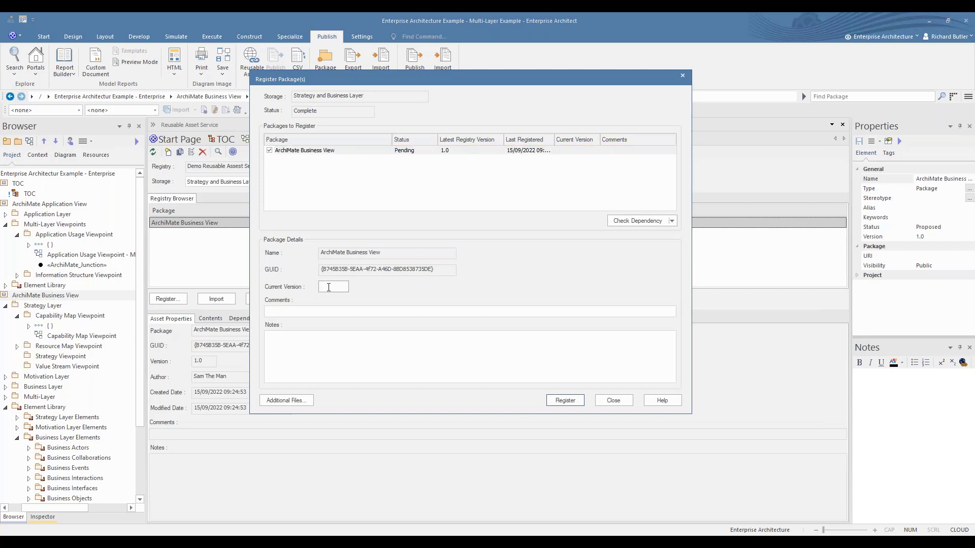
text(2.0)
click(630, 219)
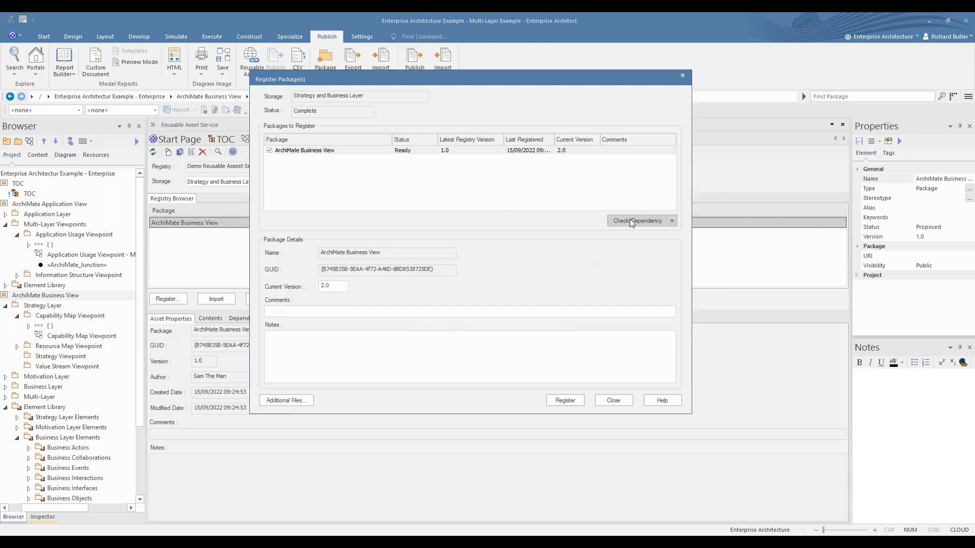
click(571, 402)
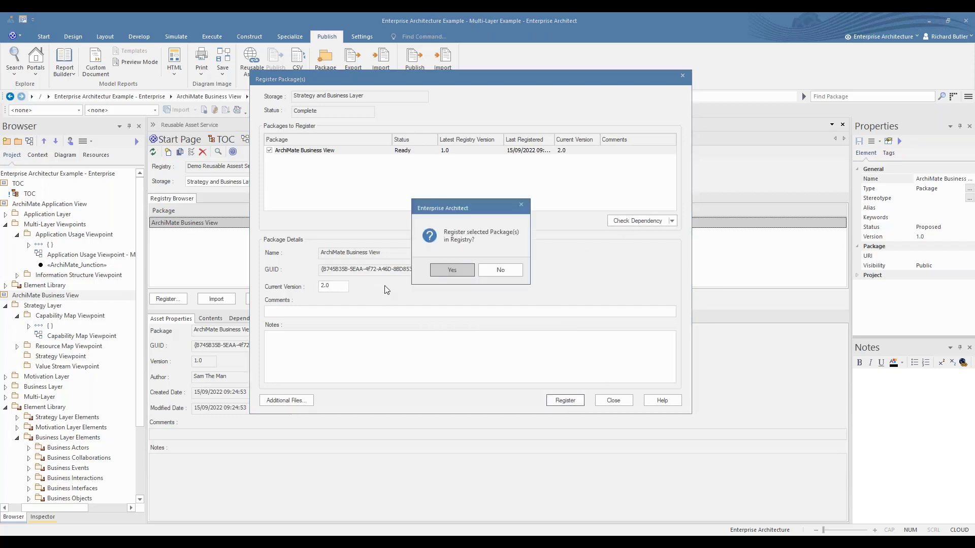
click(452, 270)
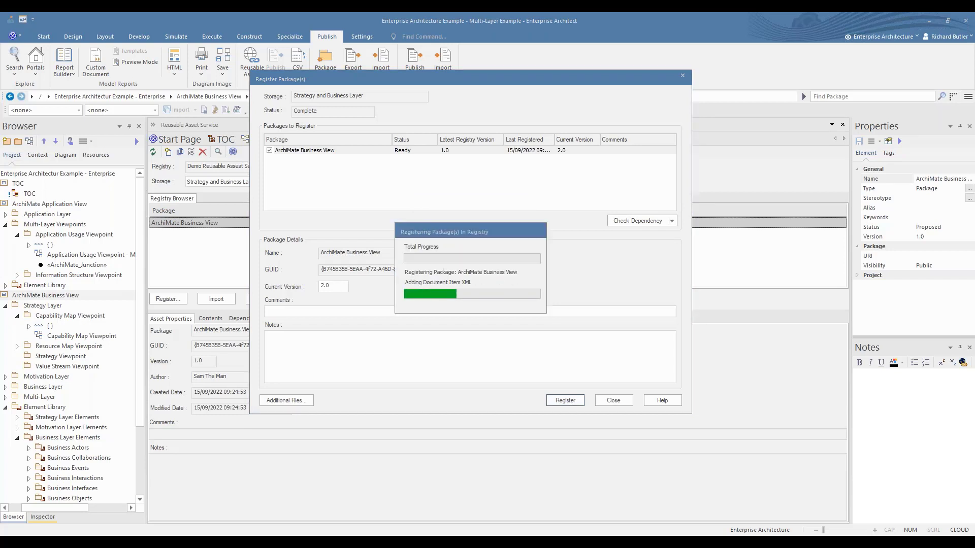
click(504, 269)
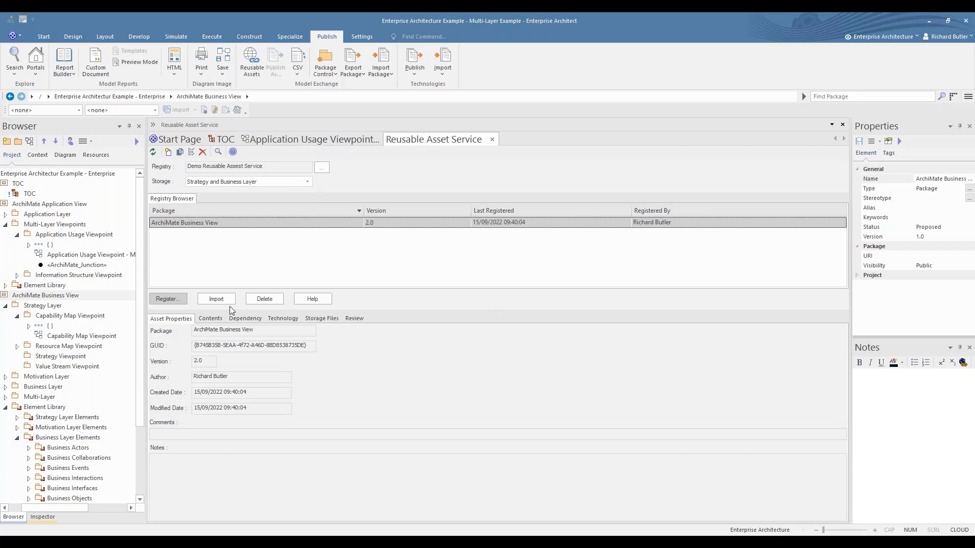
- Review the contents and asset properties of the registered ArchiMate Business View package
click(210, 319)
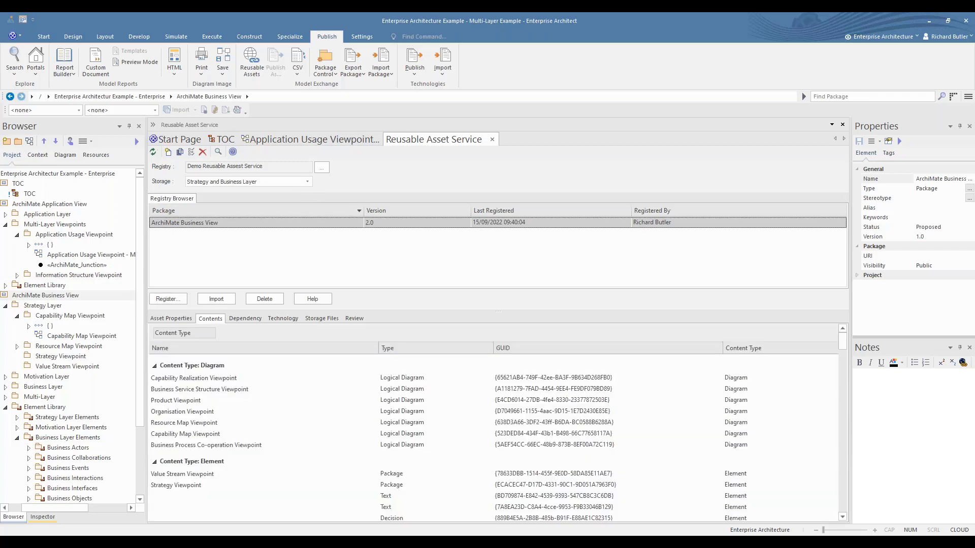
click(178, 317)
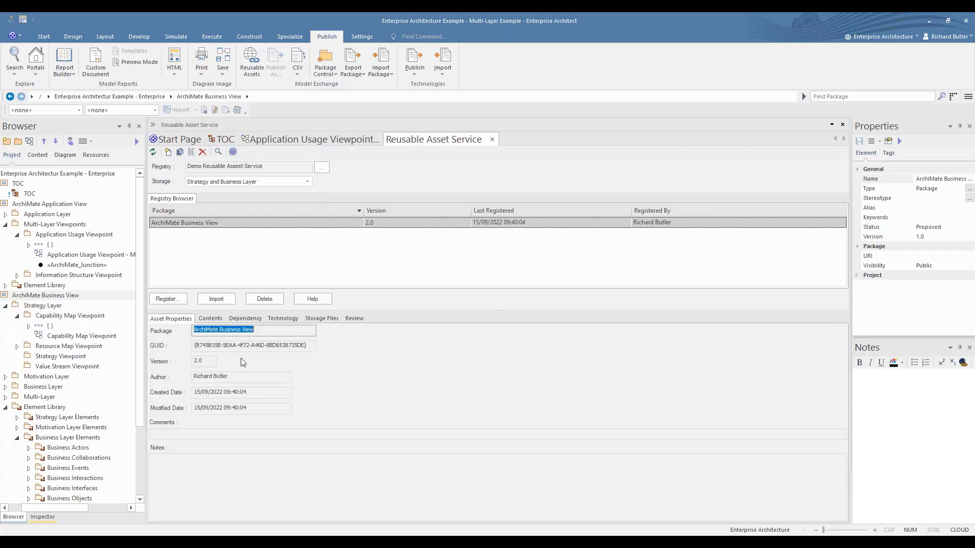
click(308, 181)
click(274, 192)
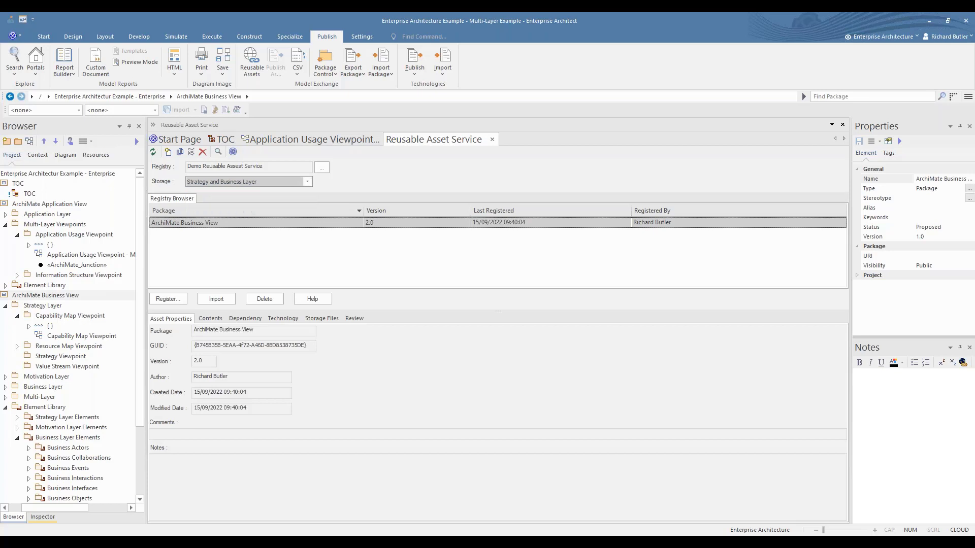
click(531, 298)
click(535, 303)
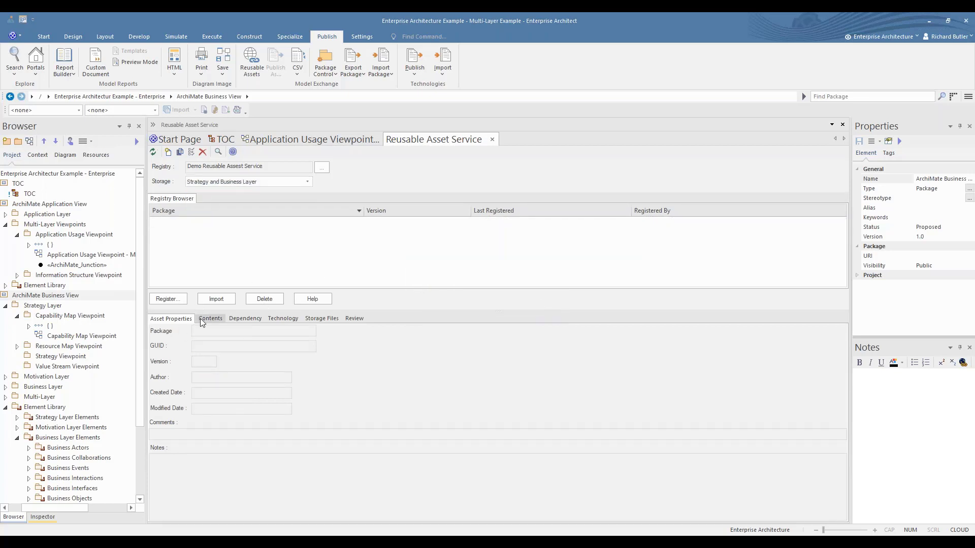
- Reselect the Strategy and Business Layer storage, enter its access password and check the registered package's contents and asset properties
click(307, 181)
click(254, 192)
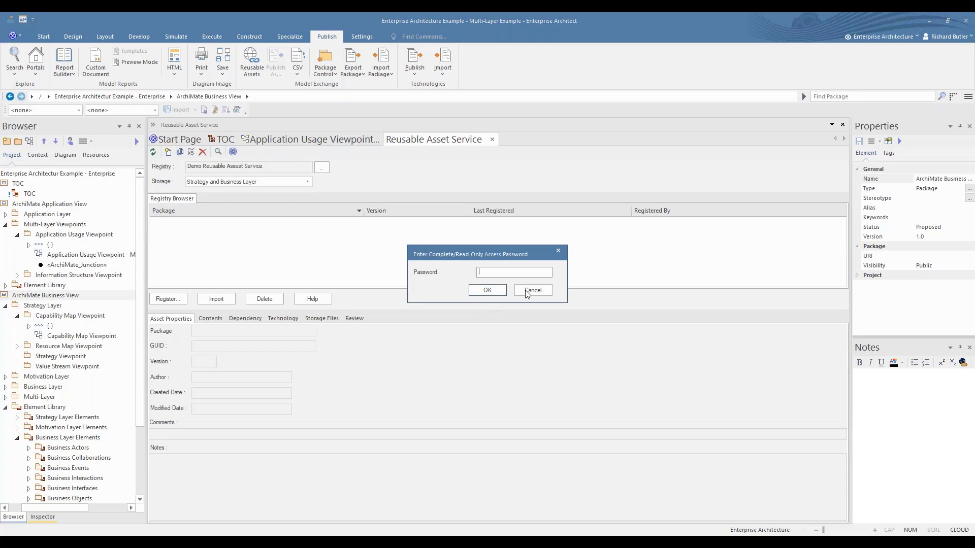
text(***)
key(BackSpace)
key(BackSpace)
key(BackSpace)
text(**********)
key(Return)
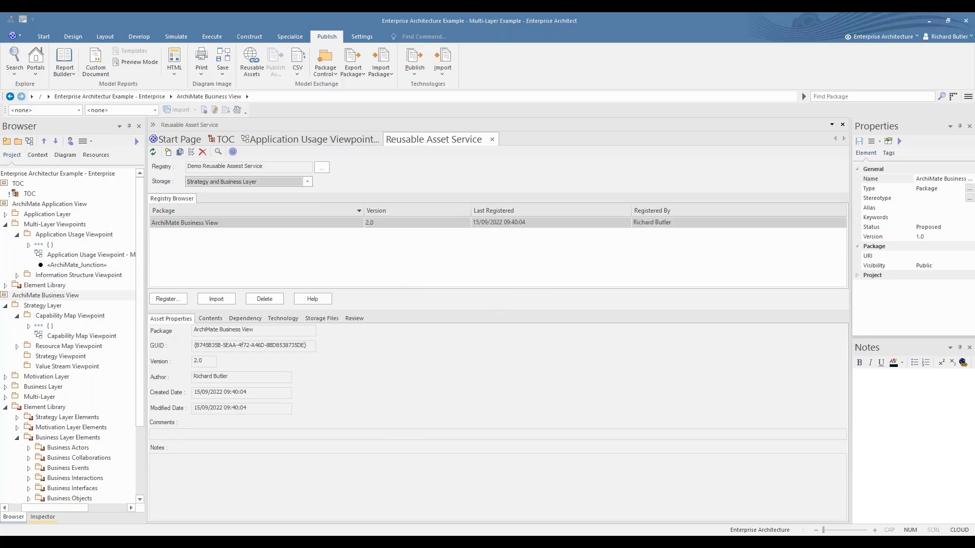
click(212, 319)
click(176, 319)
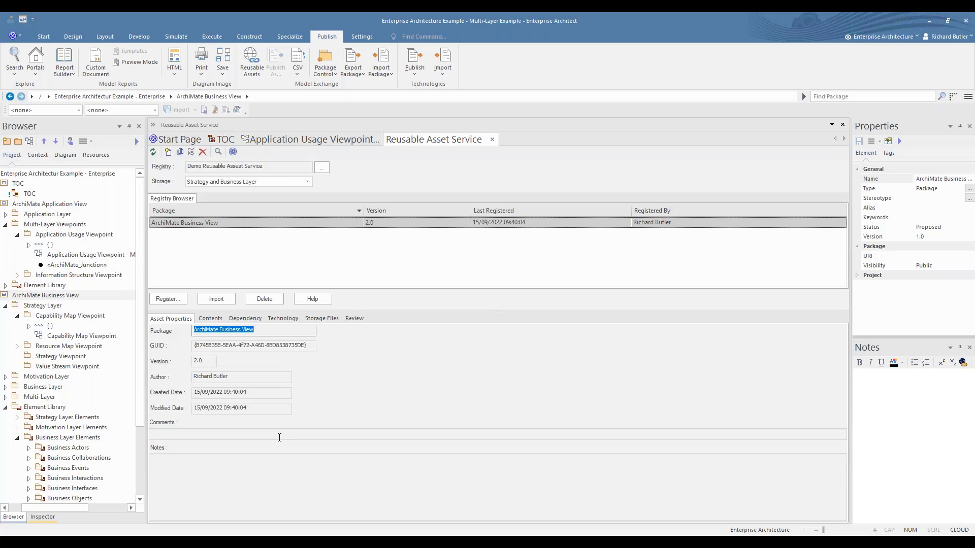
- Open the pinned Enterprise Architecture Example - Business Example project and log in to the repository with the user ID
click(191, 143)
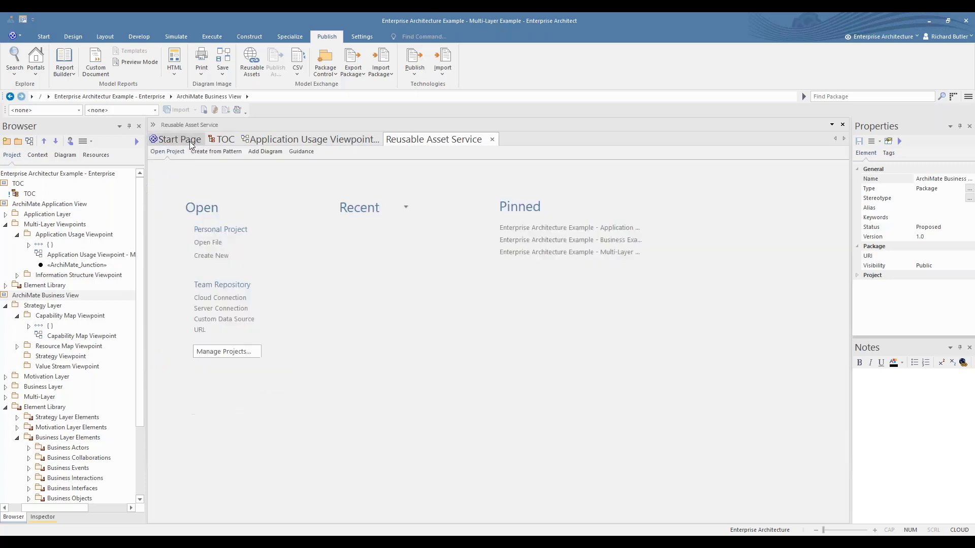
click(569, 243)
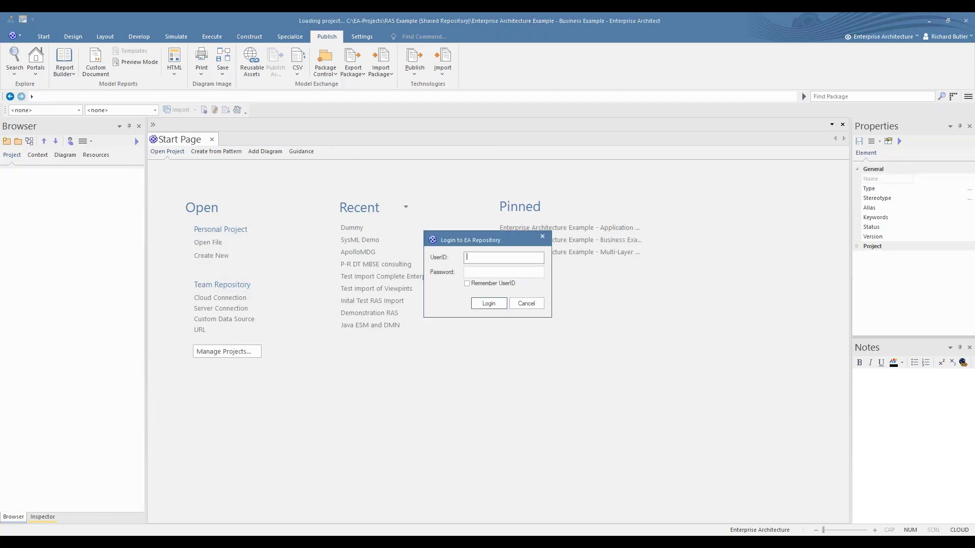
text(sam)
key(Return)
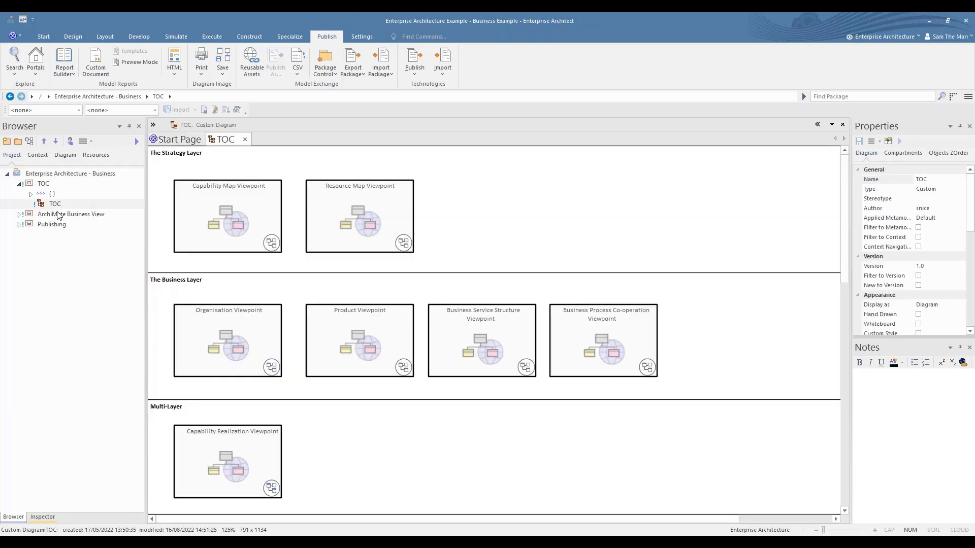
- Select the ArchiMate Business View package and connect the Reusable Asset Service to the Demo Reusable Assest Service registry with model RAS_DEMO
click(47, 214)
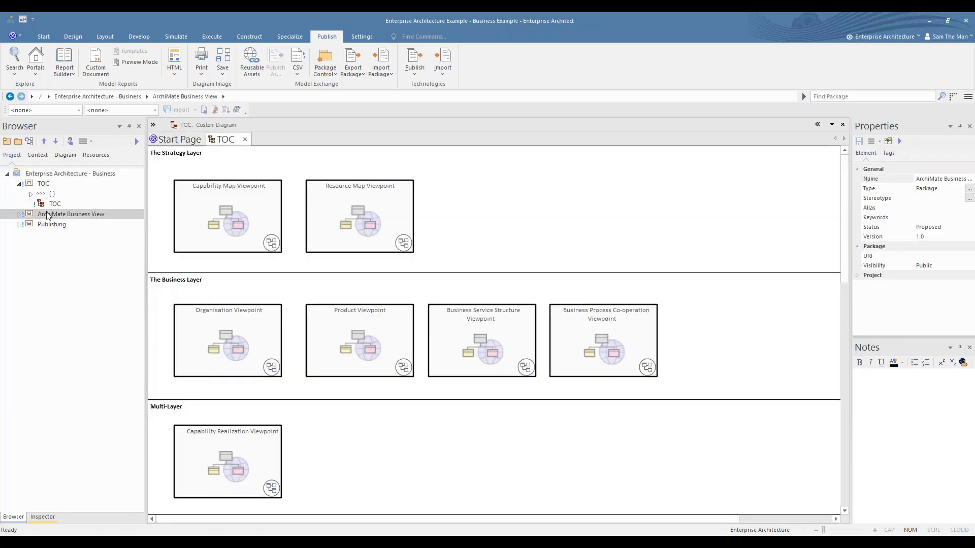
click(251, 62)
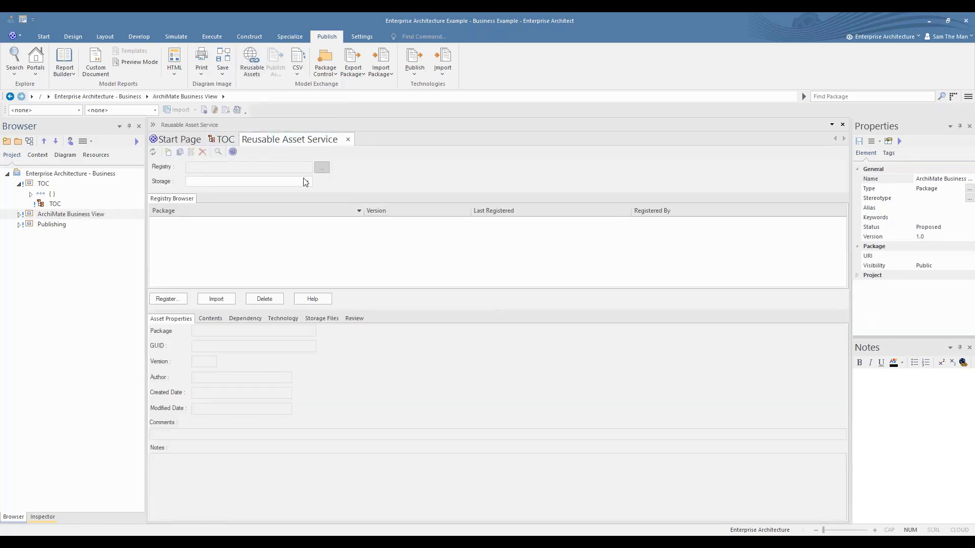
click(321, 167)
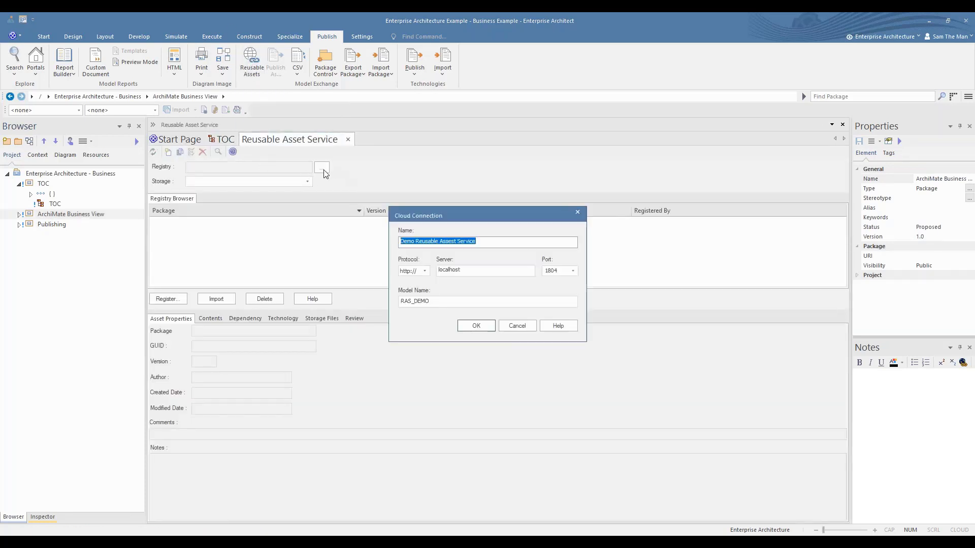
click(477, 325)
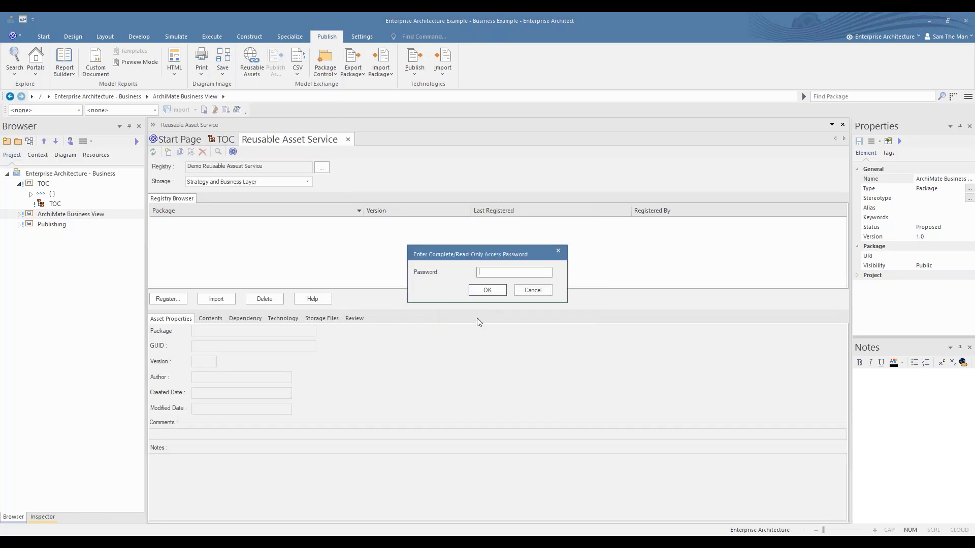
- Enter the access password for the Strategy and Business Layer storage
text(*******)
key(BackSpace)
key(BackSpace)
key(BackSpace)
key(BackSpace)
key(BackSpace)
key(BackSpace)
key(BackSpace)
text(********)
key(BackSpace)
key(BackSpace)
key(BackSpace)
key(BackSpace)
key(BackSpace)
key(BackSpace)
key(BackSpace)
text(**********)
click(501, 289)
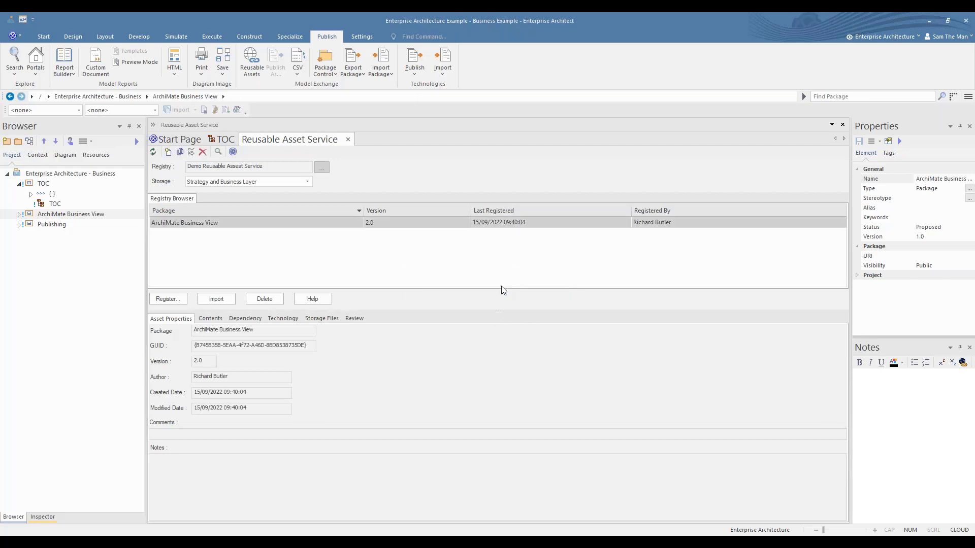
- Check which versions of the ArchiMate Business View package the registry offers, keeping version 2.0 selected
click(432, 227)
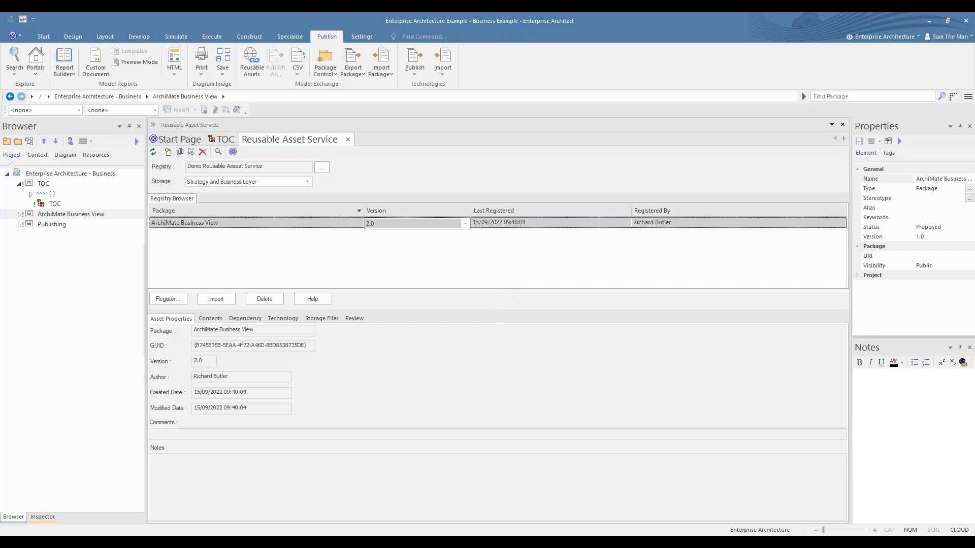
click(465, 225)
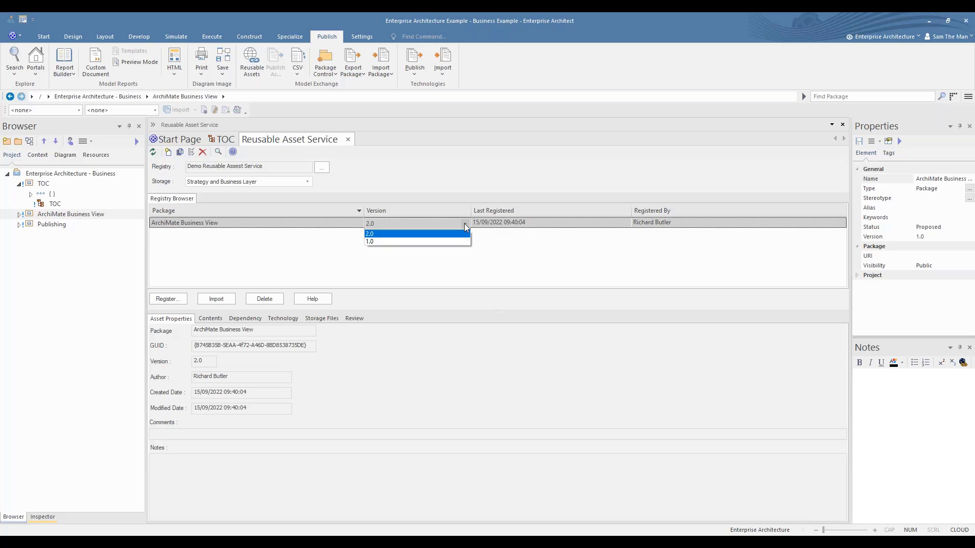
click(472, 253)
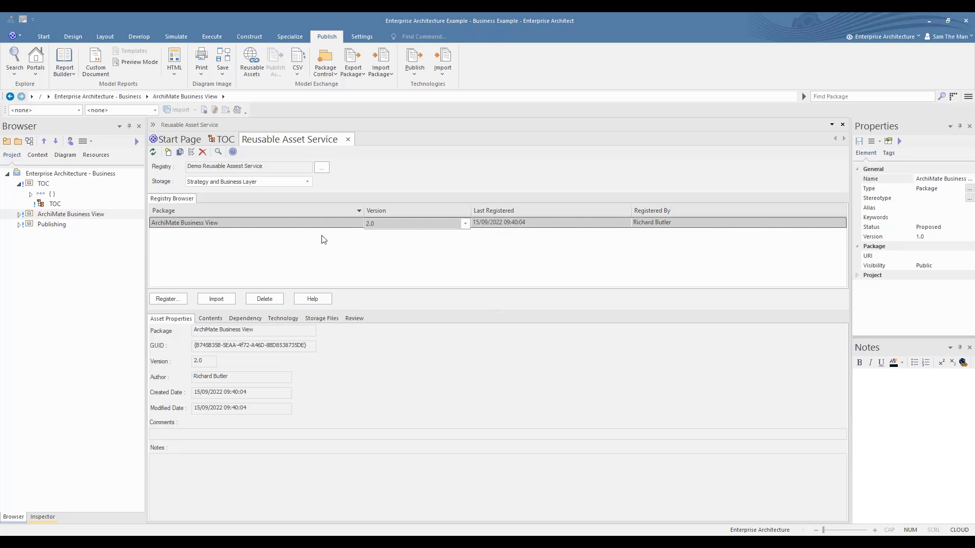
- Import version 2.0 of the ArchiMate Business View package together with its dependents, overwriting the existing packages in the model
click(19, 214)
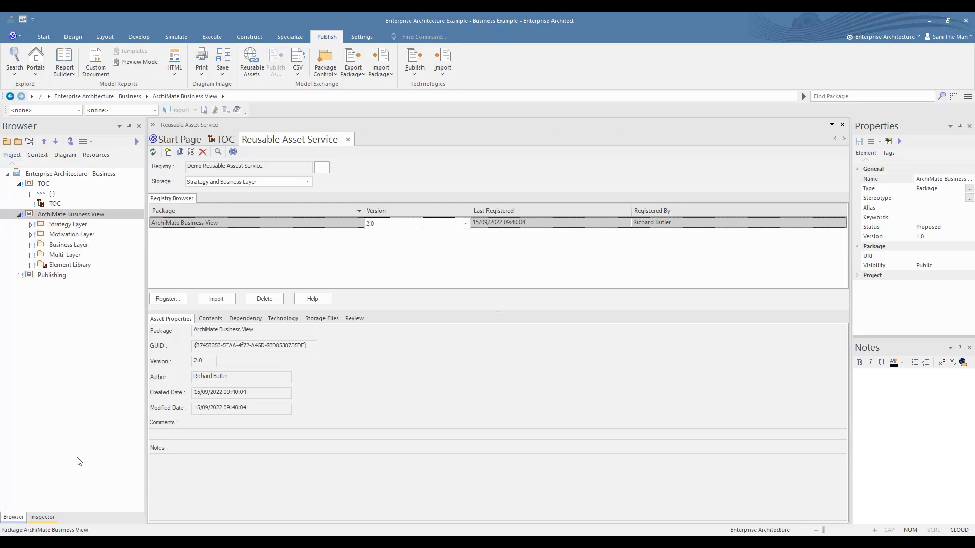
click(216, 300)
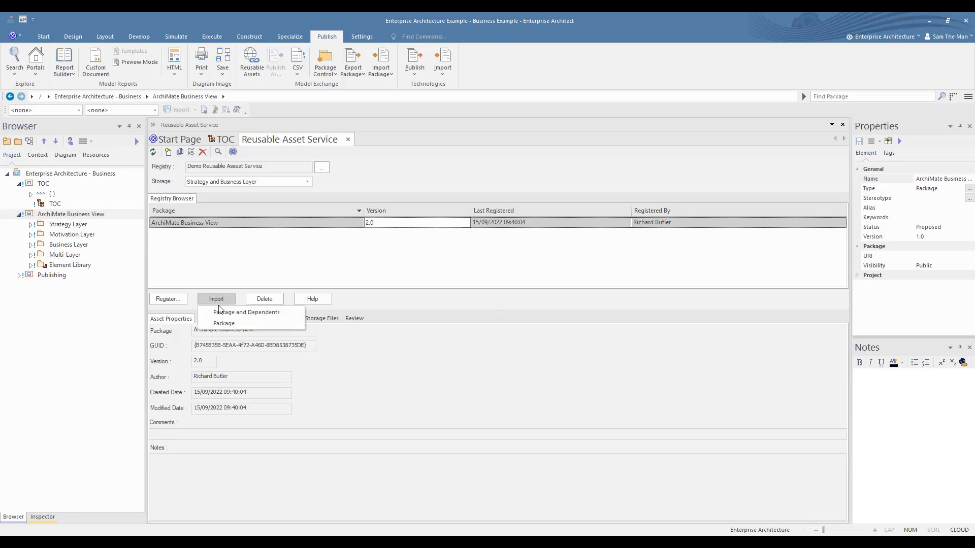
click(219, 312)
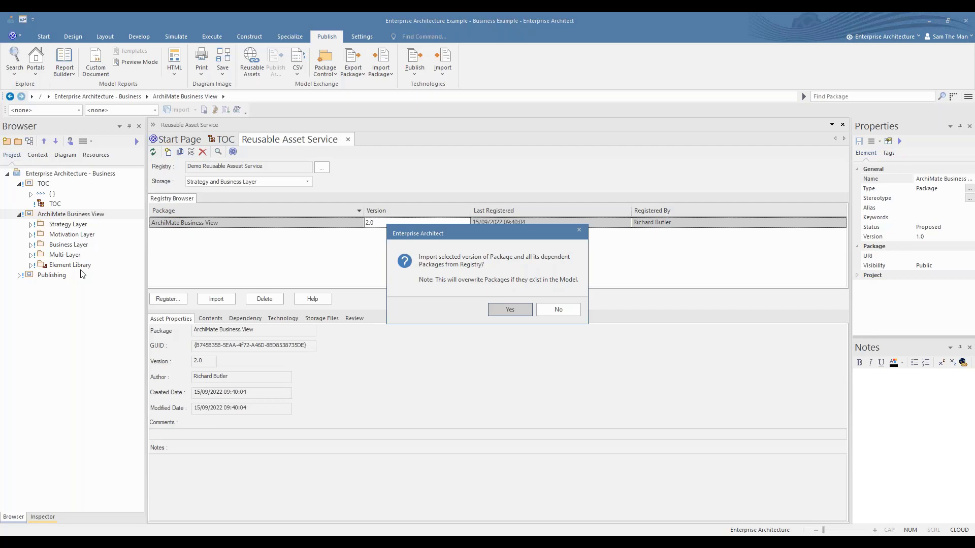
click(510, 310)
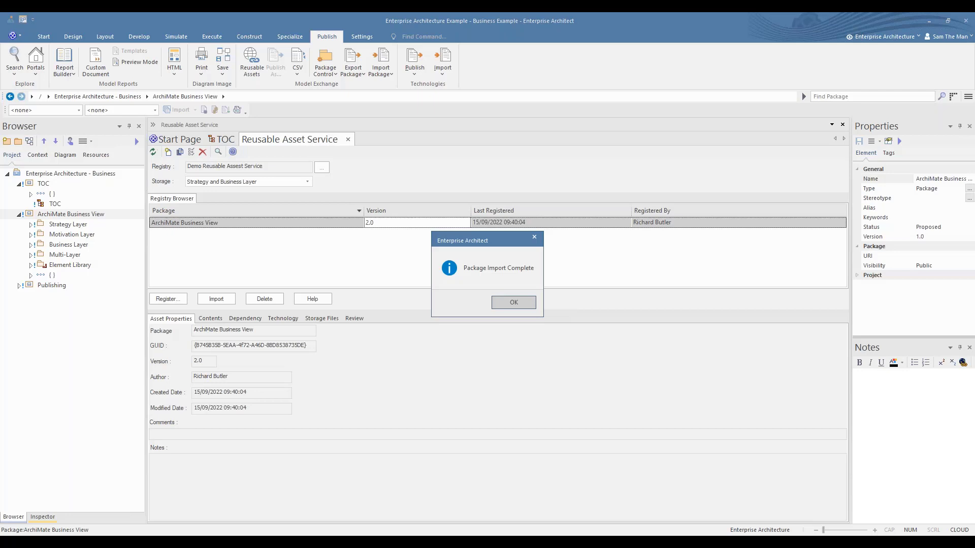
click(514, 302)
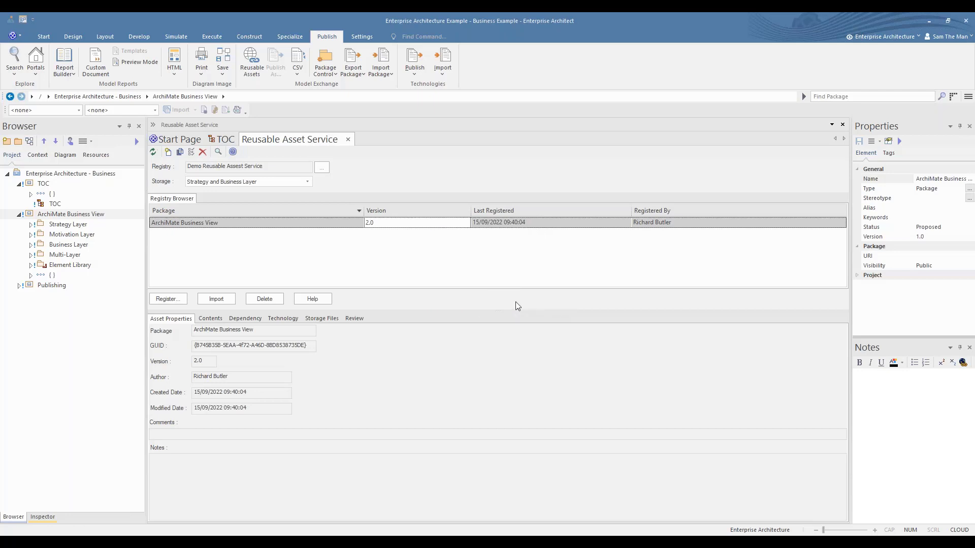
- Look through the imported Strategy Layer and Business Layer packages and open the Business Service Structure Viewpoint diagram
click(31, 224)
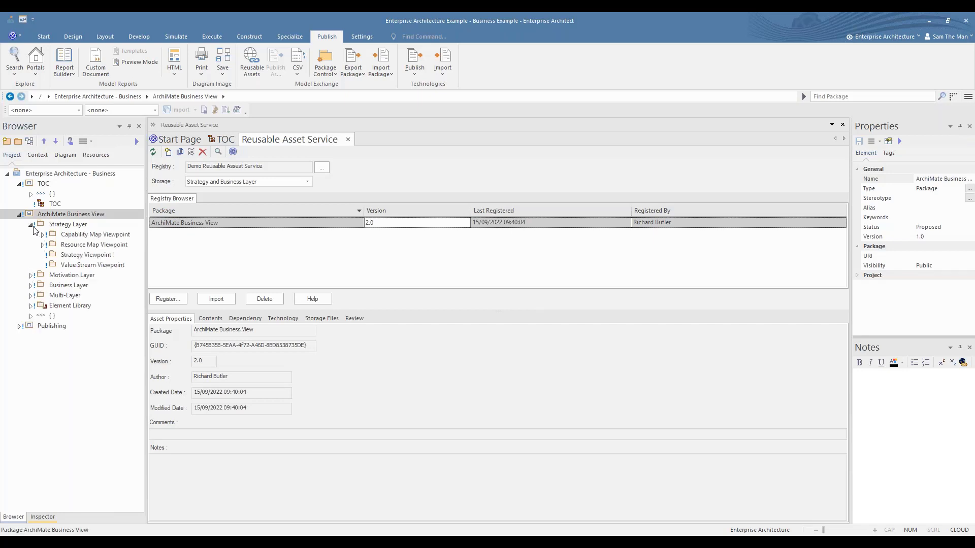
click(32, 224)
click(31, 244)
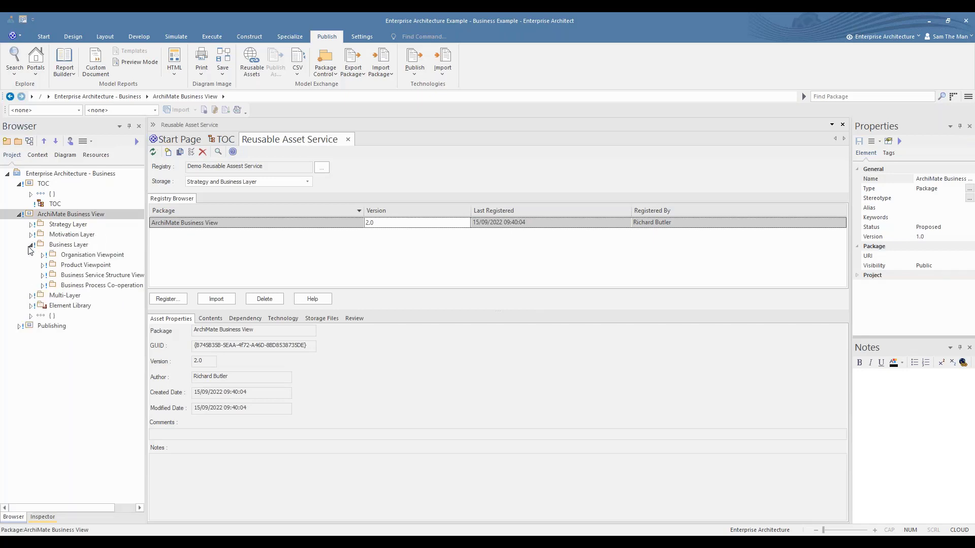
click(43, 275)
click(115, 295)
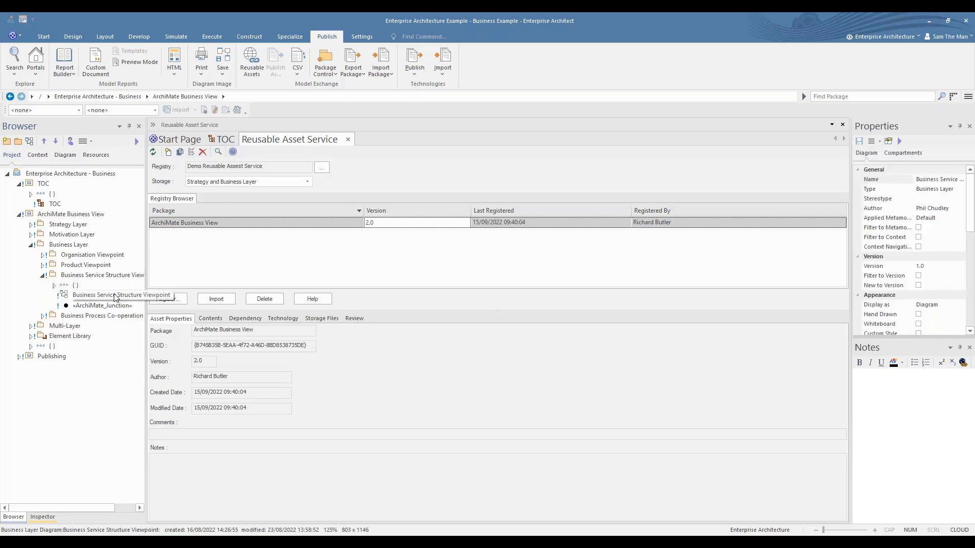
double_click(116, 295)
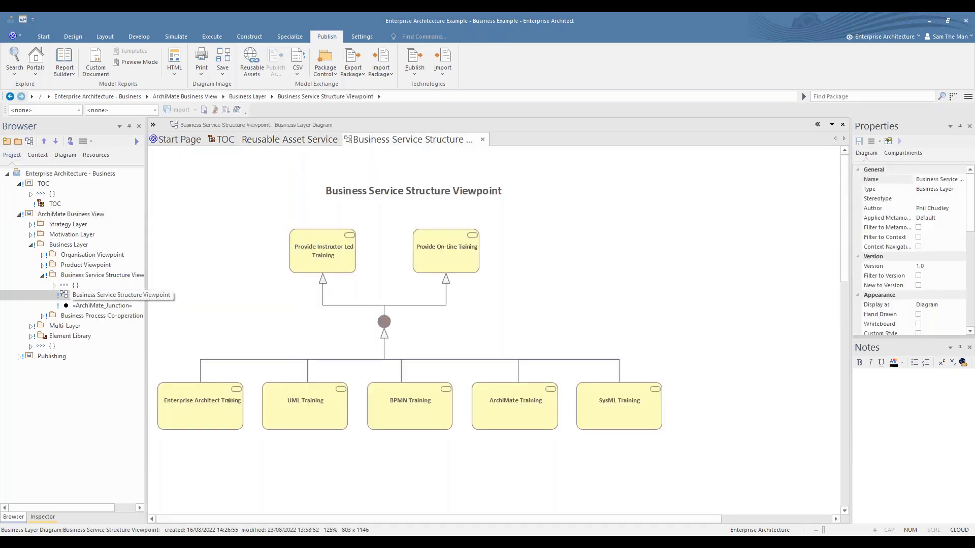
- Open the Business Process Co-operation Viewpoint diagram and examine its processes, services and business objects
click(43, 315)
click(82, 336)
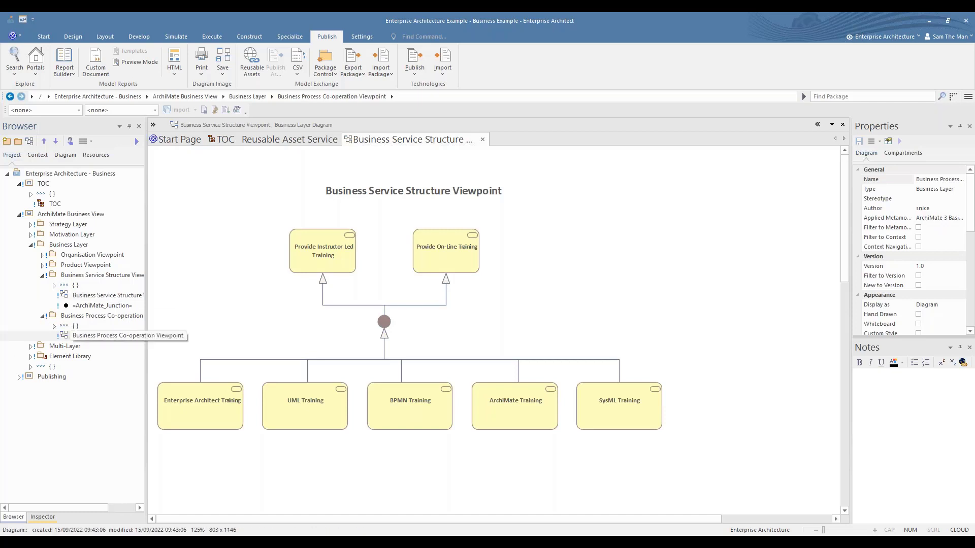
double_click(81, 335)
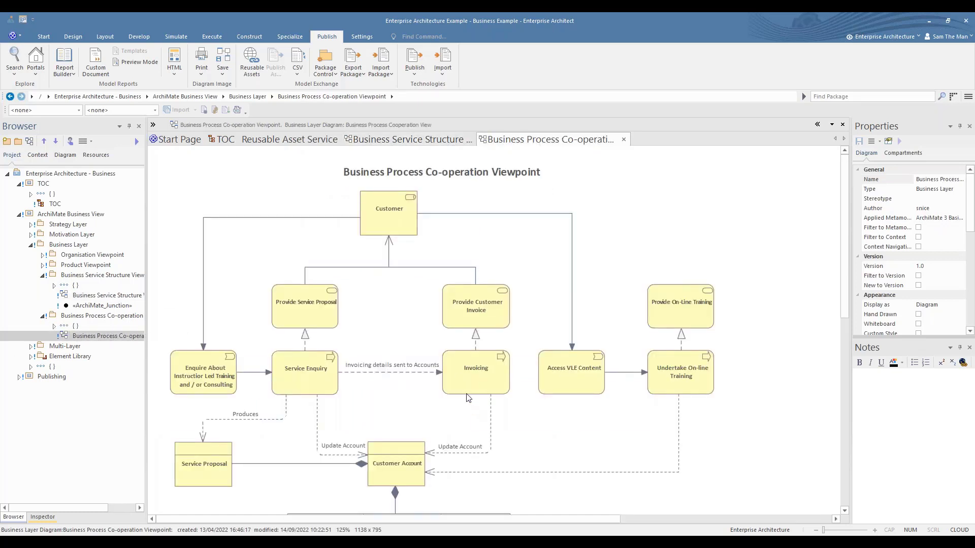
scroll(466, 406, down, 3)
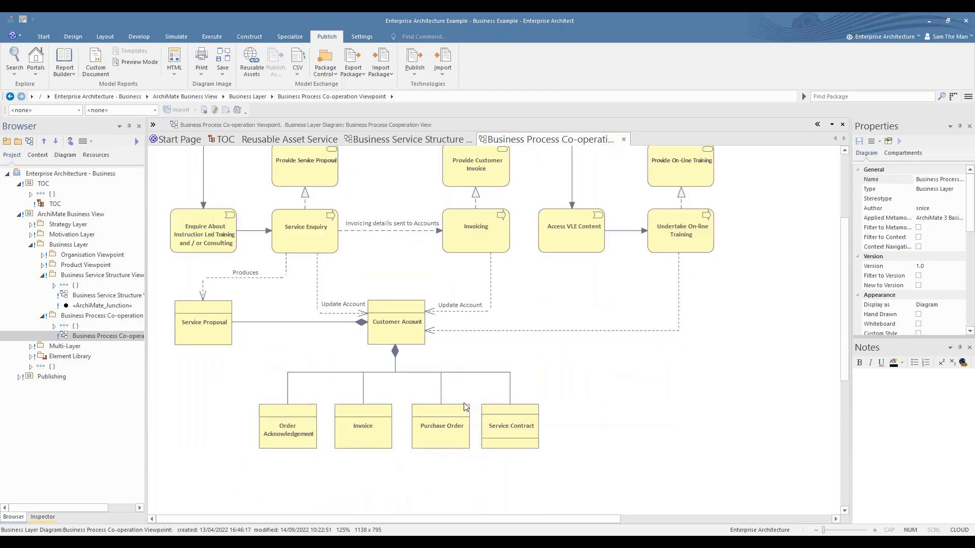
scroll(463, 406, up, 2)
scroll(460, 406, down, 5)
scroll(460, 406, up, 3)
scroll(462, 409, up, 3)
scroll(461, 409, down, 3)
- Expand the Products package under Business Layer Elements in the Element Library and widen the browser to read the full element names
click(31, 358)
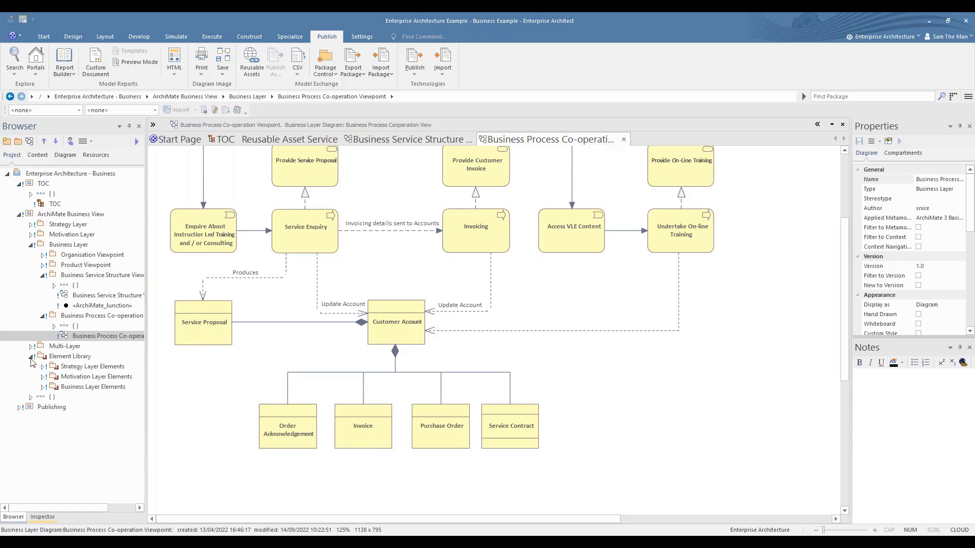
click(42, 388)
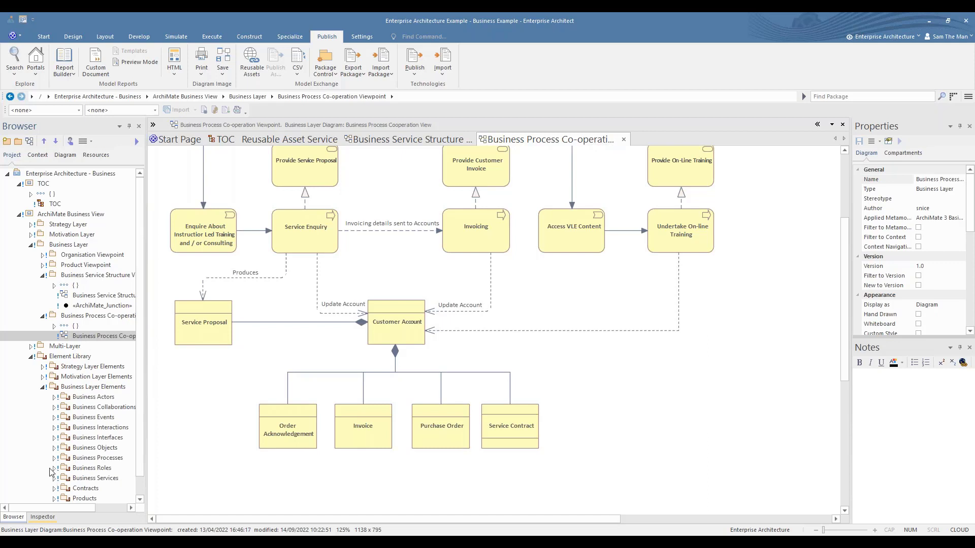
scroll(62, 480, down, 1)
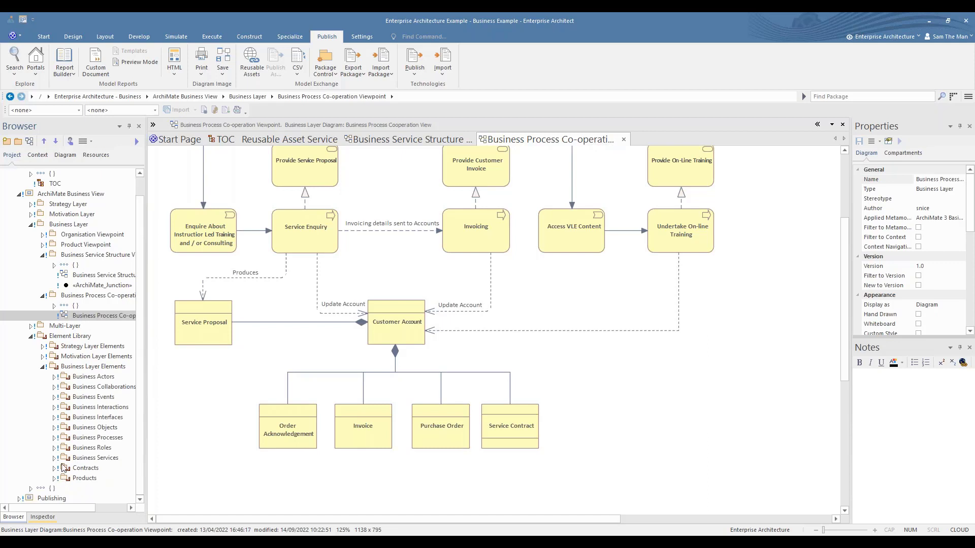
click(55, 478)
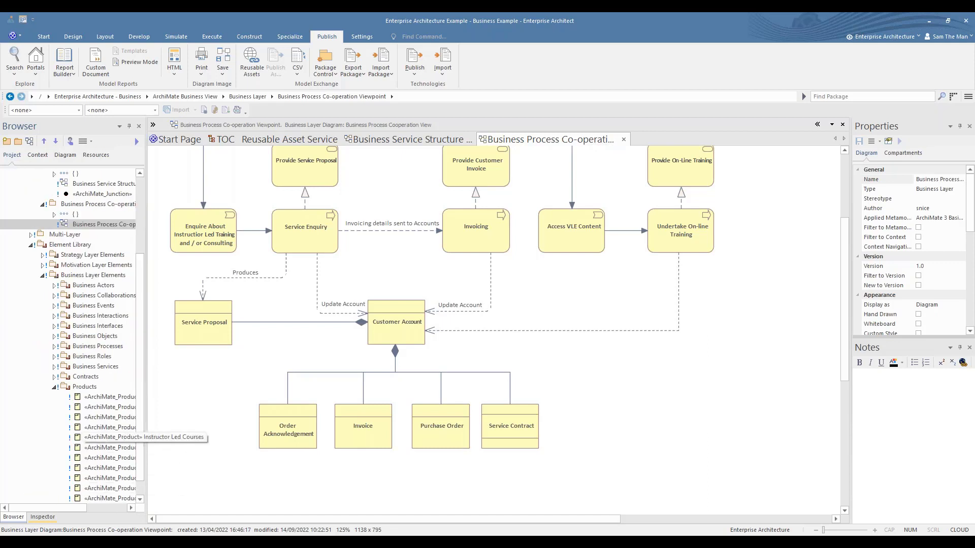
drag(145, 427, 267, 419)
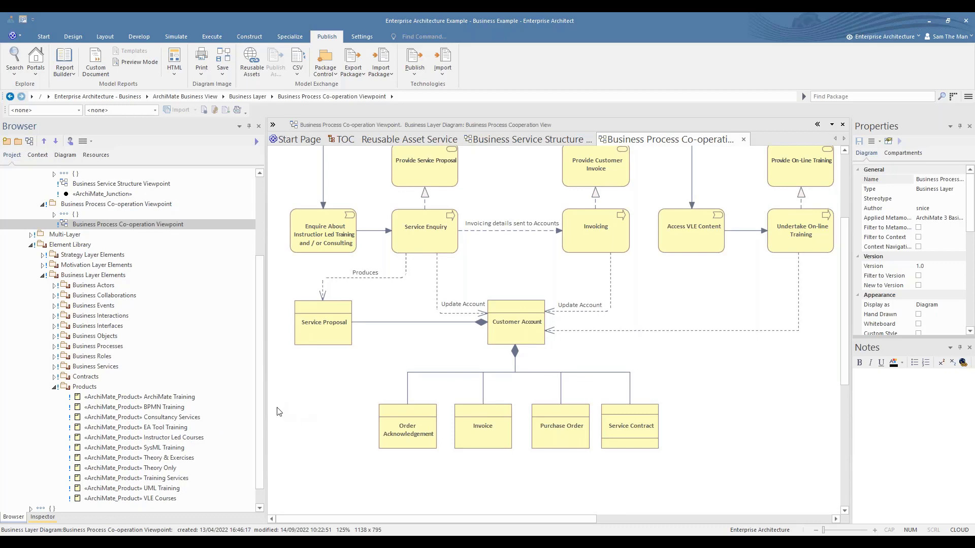
- Expand Business Processes in the Element Library and locate the Undertake On-line Training process in the current diagram
drag(265, 396, 216, 396)
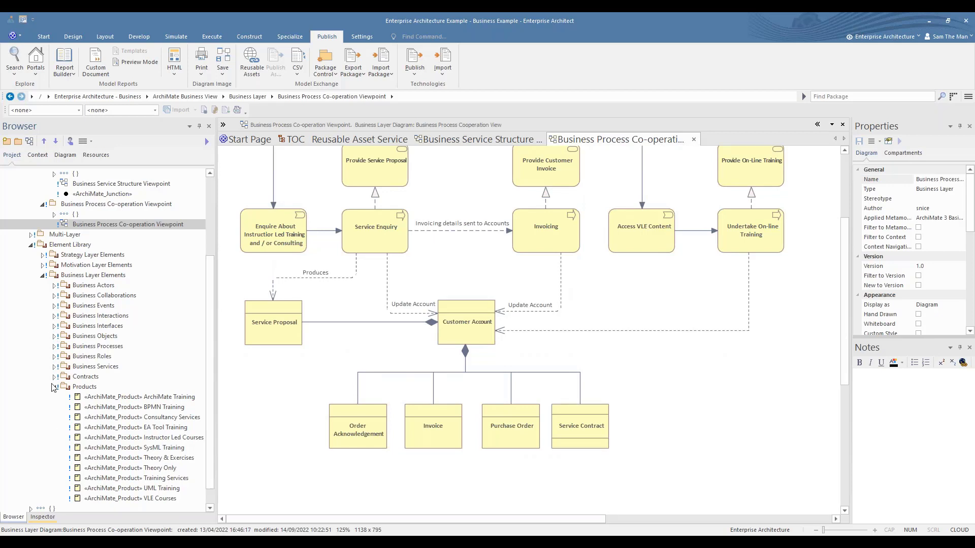
scroll(54, 388, down, 1)
click(54, 326)
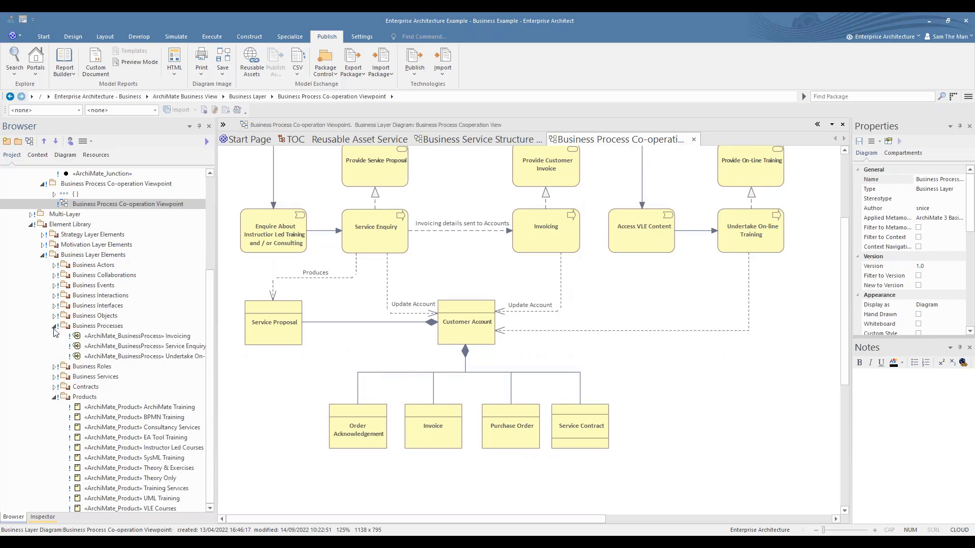
right_click(176, 360)
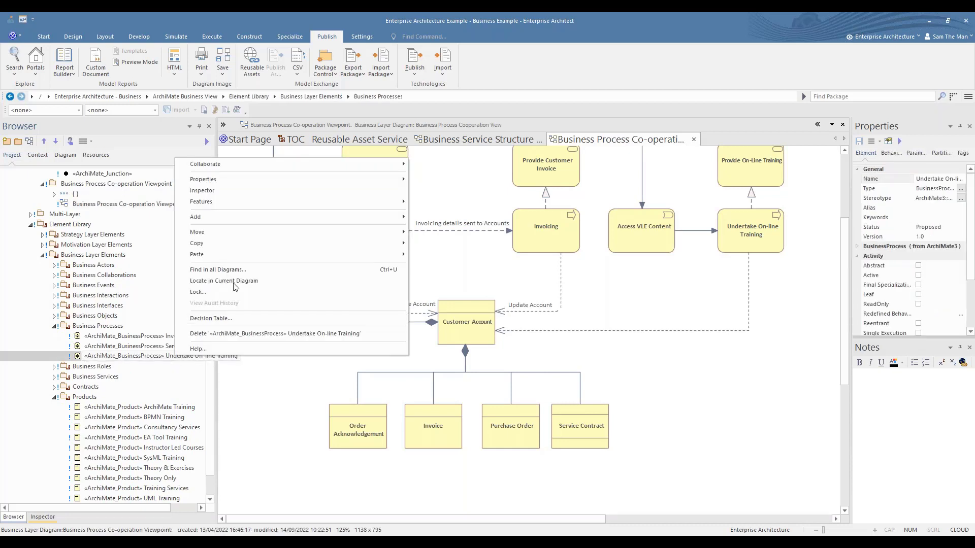
click(217, 280)
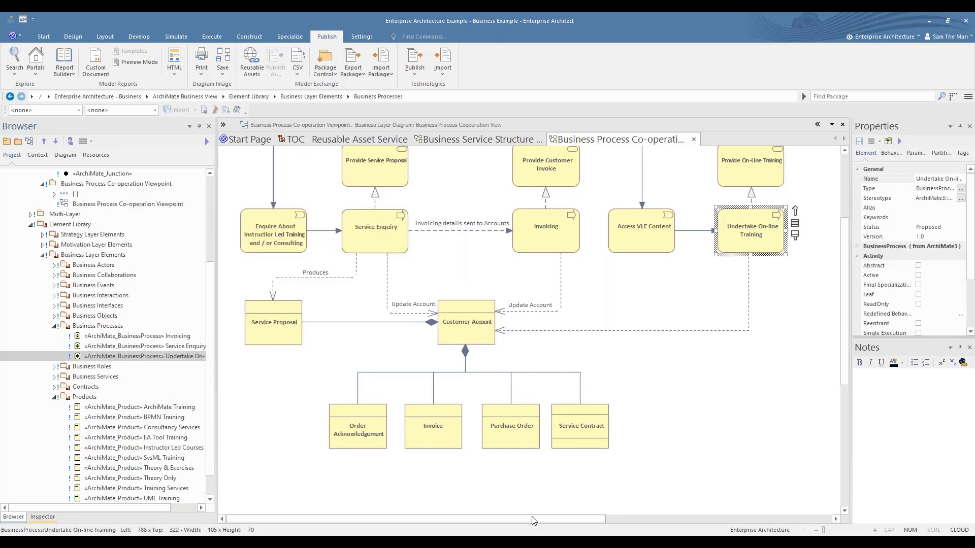
drag(531, 518, 663, 517)
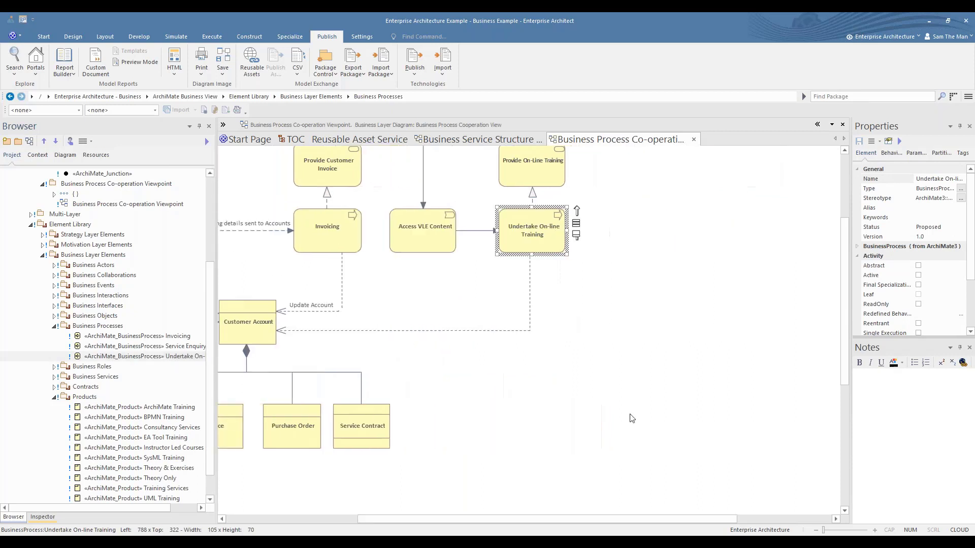
- Insert the related VLE Courses product of Undertake On-line Training into the diagram and place it beside that process
right_click(528, 247)
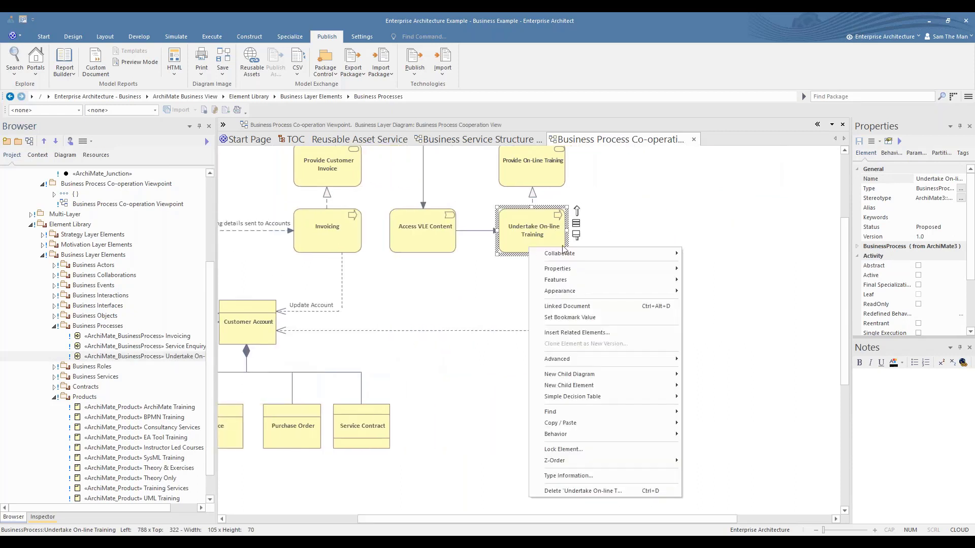
click(569, 331)
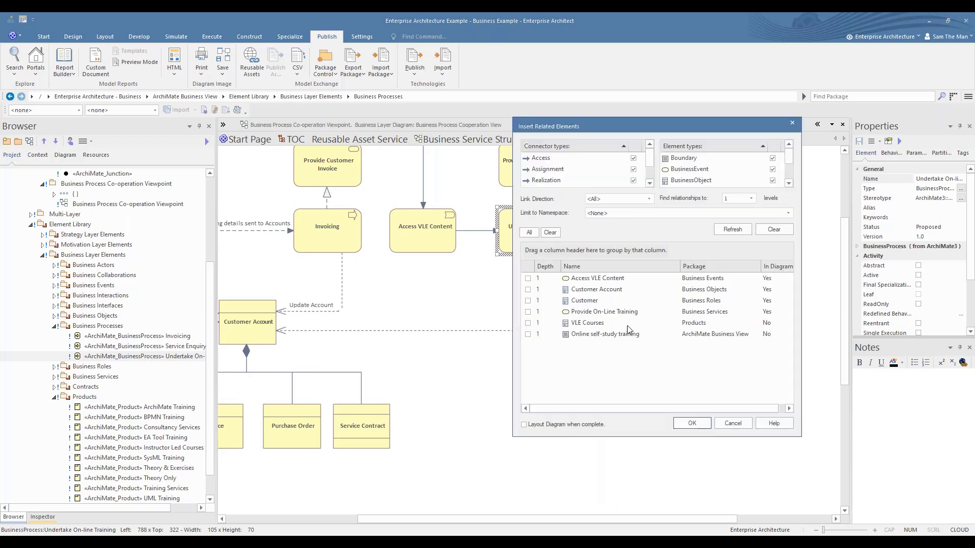
click(528, 323)
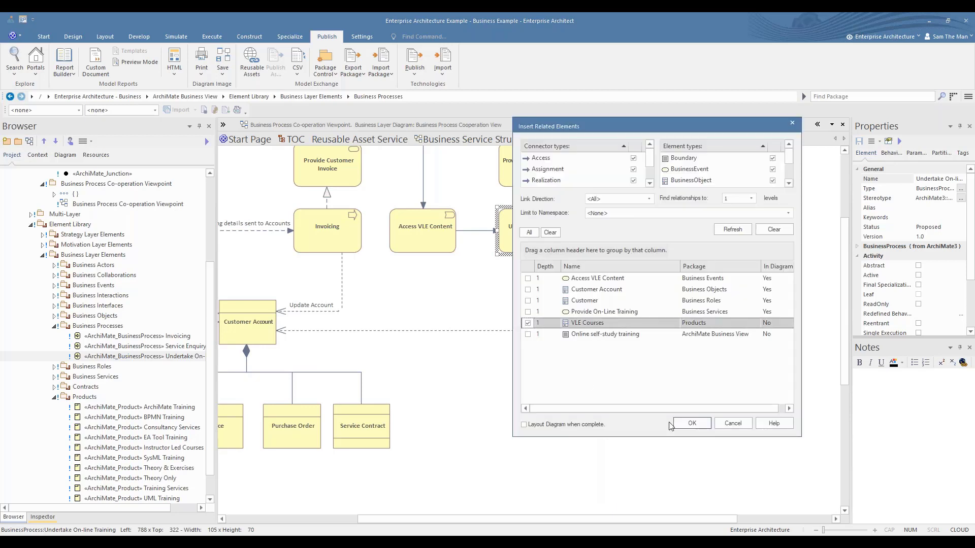
click(687, 425)
drag(584, 299, 701, 230)
click(672, 304)
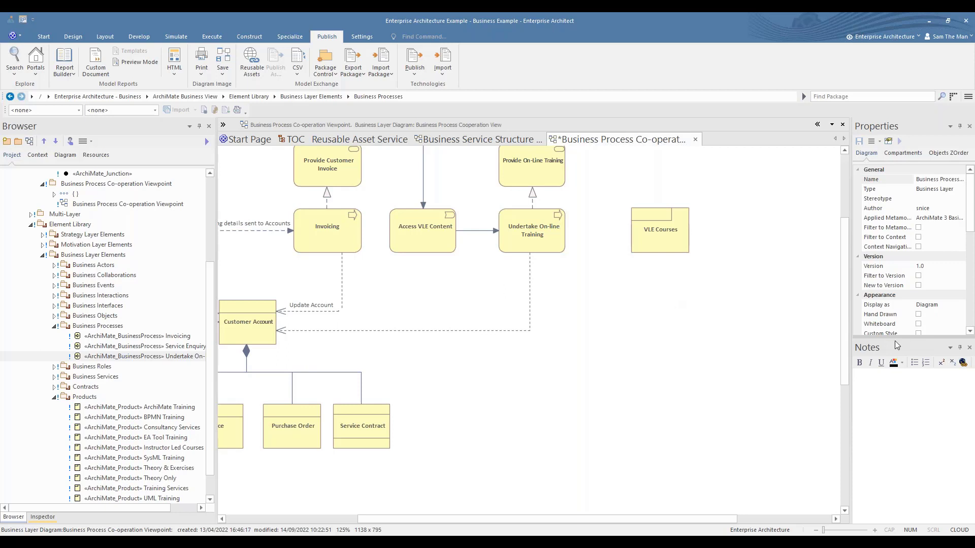
- Enlarge the Properties window to list more diagram settings and check the diagram's general properties dialog without changing anything
drag(850, 323, 739, 318)
click(844, 333)
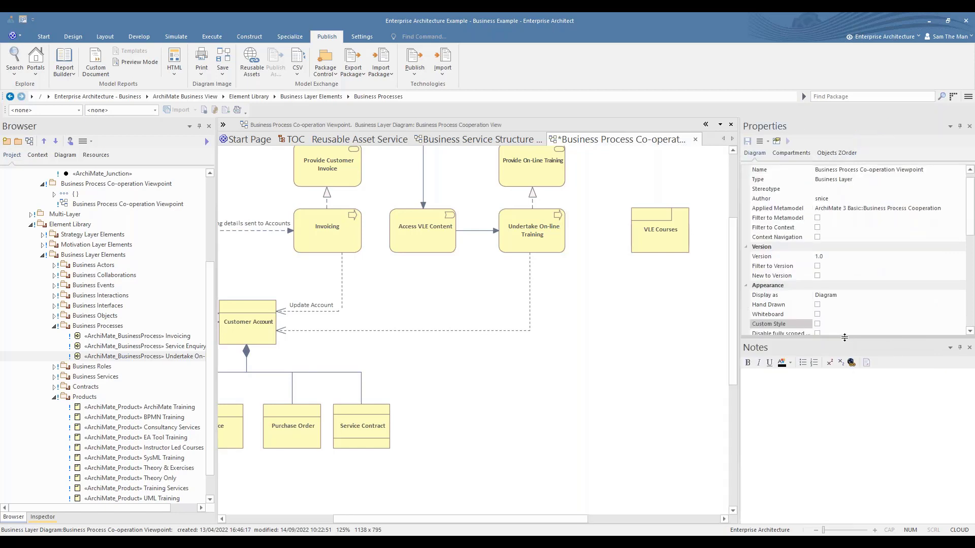
drag(845, 337, 848, 428)
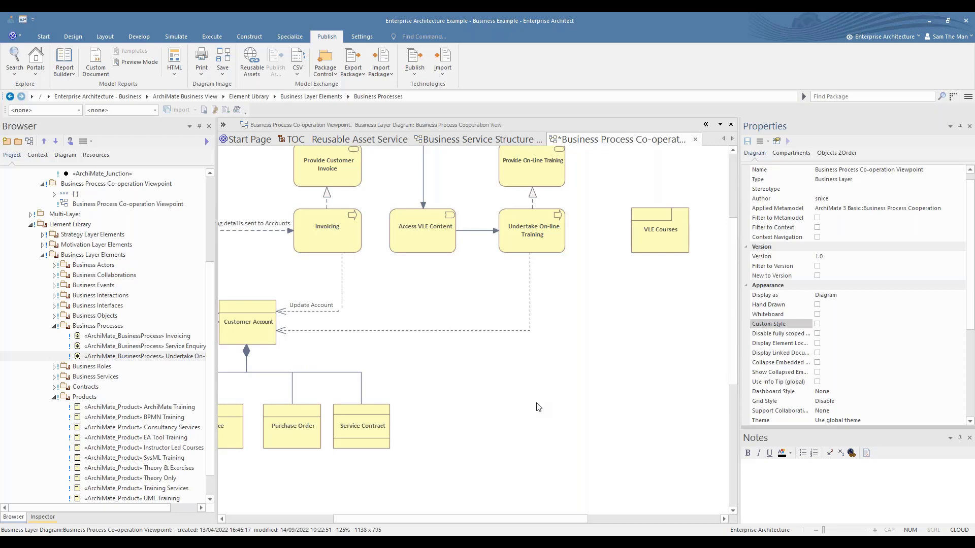
double_click(536, 405)
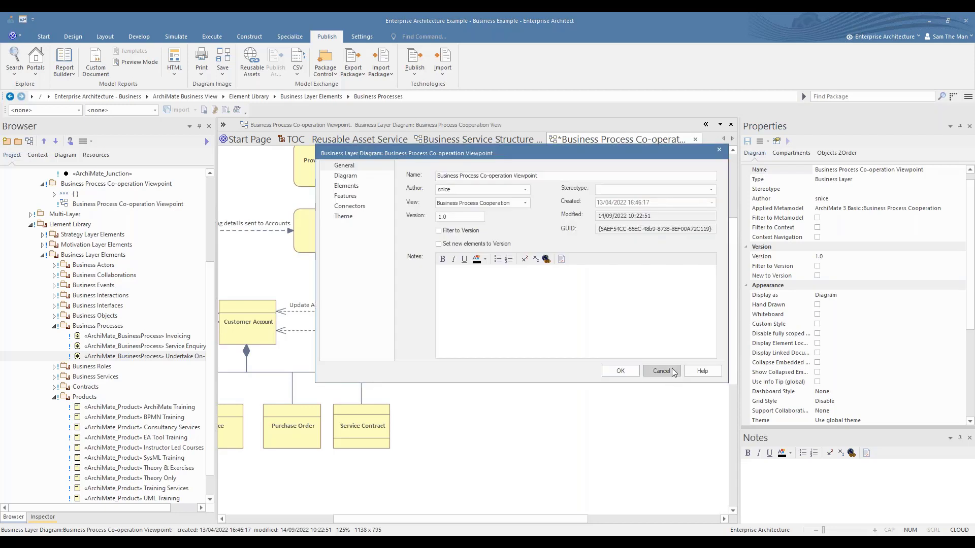
click(673, 372)
- Turn off Freeze Visible for the diagram's connectors, then save and reload the Business Process Co-operation Viewpoint diagram
scroll(873, 345, down, 5)
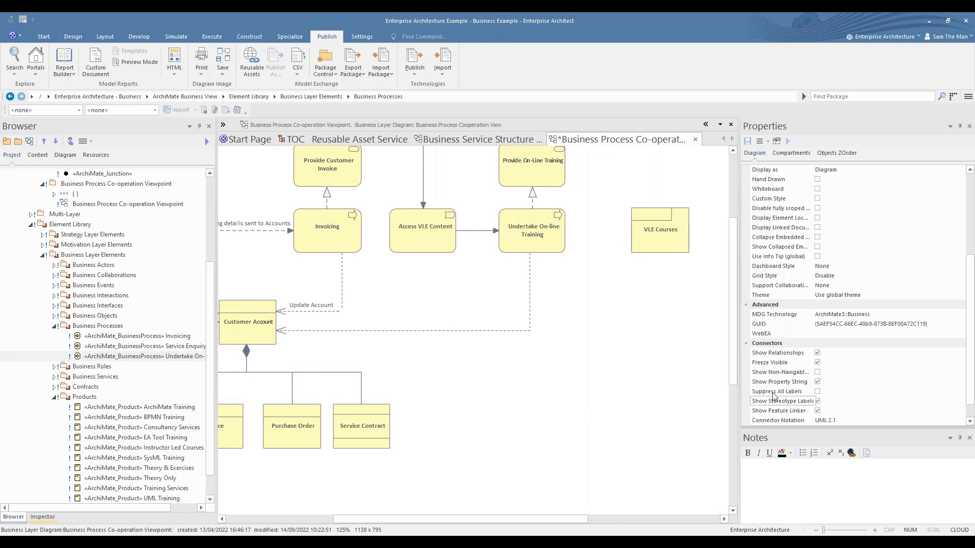
click(817, 362)
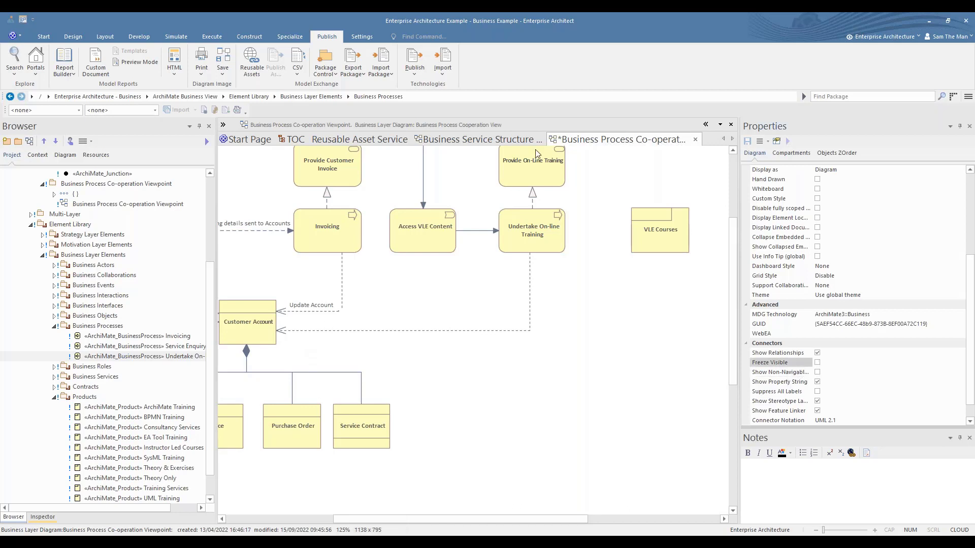
right_click(584, 139)
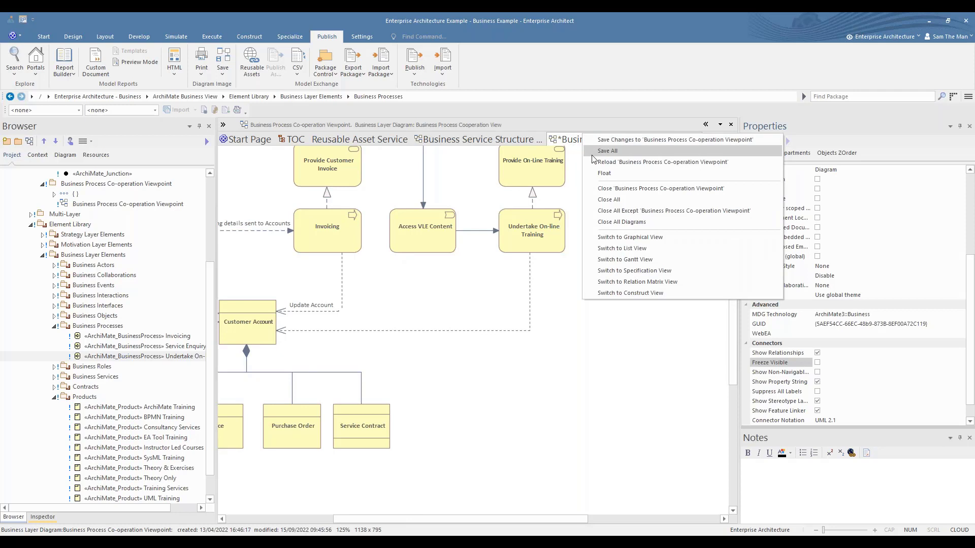
click(592, 146)
right_click(592, 140)
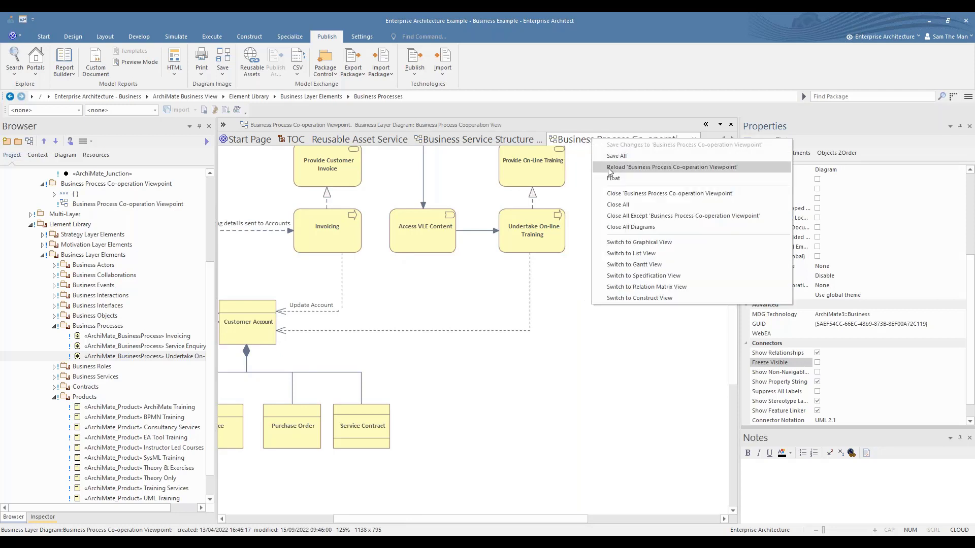
click(670, 167)
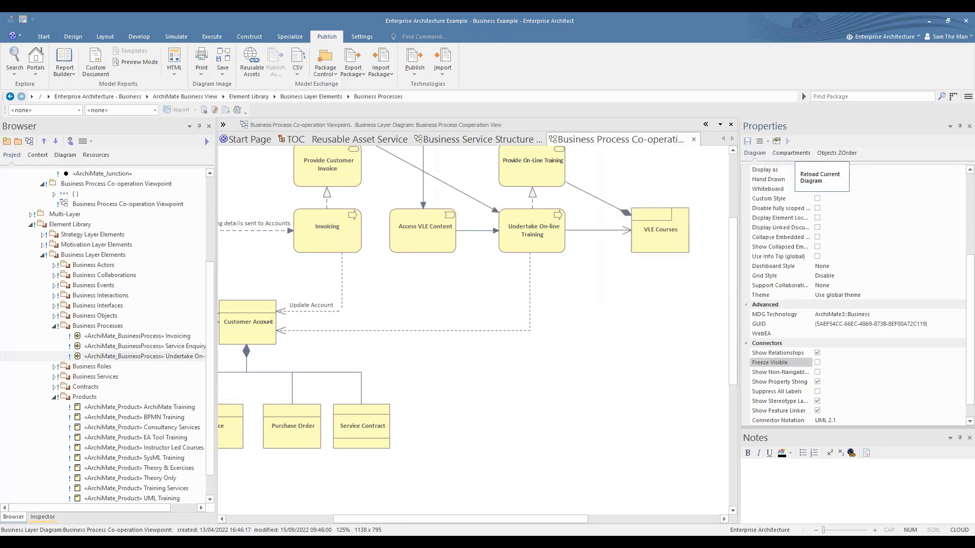
- Turn Freeze Visible back on and review the relationships between VLE Courses, the training service and process, and Customer
click(817, 363)
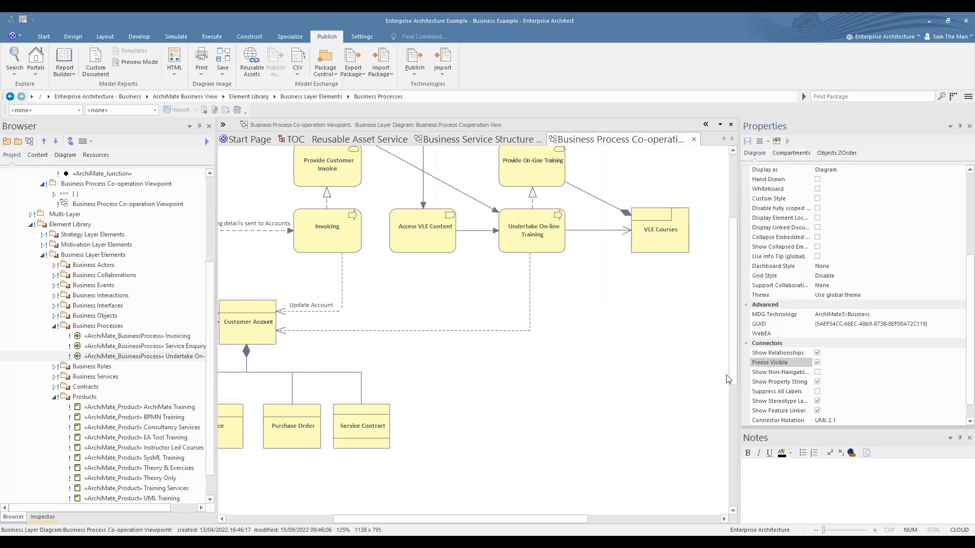
scroll(670, 391, up, 3)
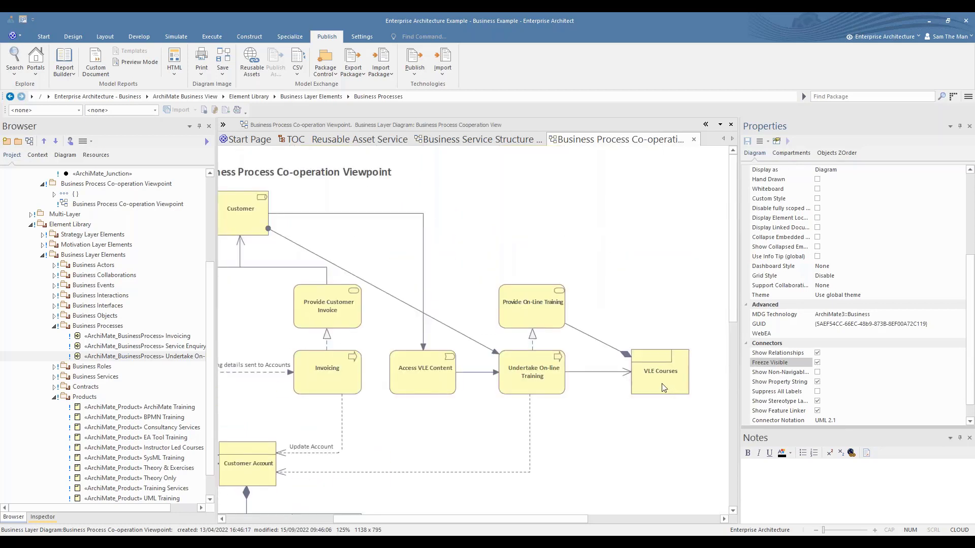
scroll(663, 388, down, 3)
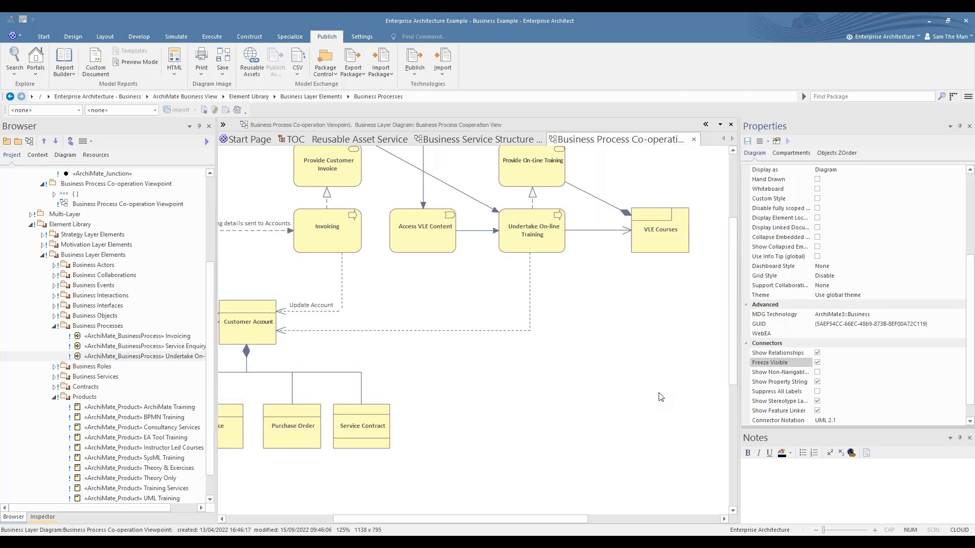
scroll(729, 435, up, 3)
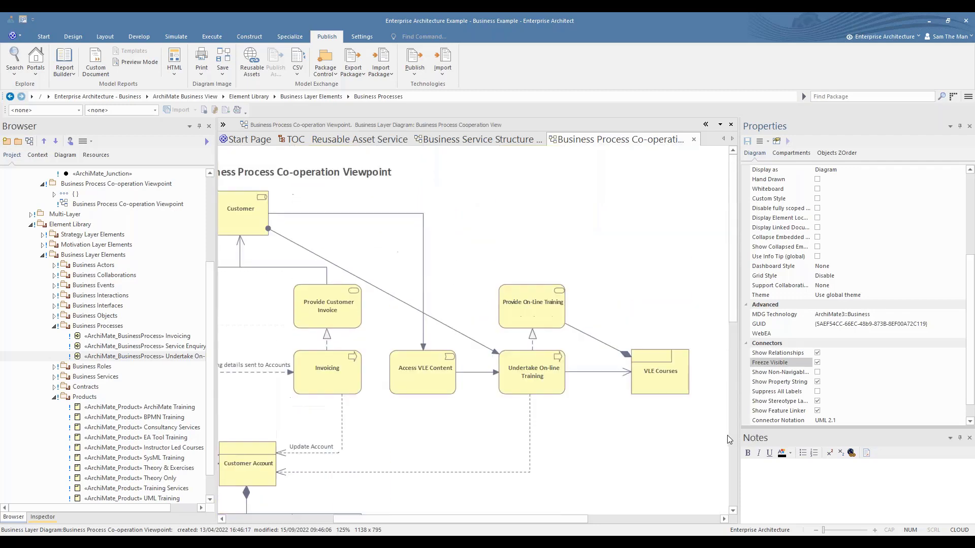
drag(505, 519, 351, 519)
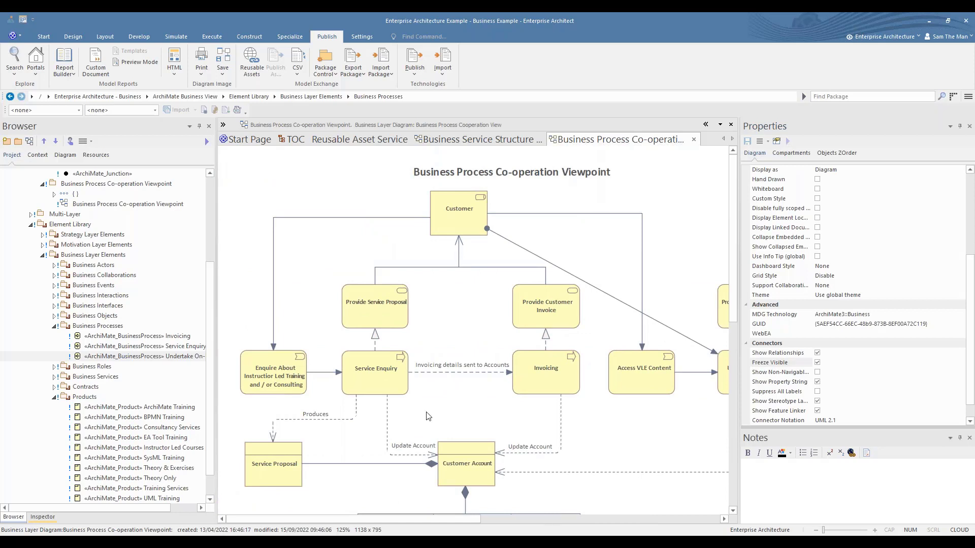
- Select the ArchiMate Business View package in the project and view its registered version in the Reusable Asset Service
drag(216, 333, 226, 213)
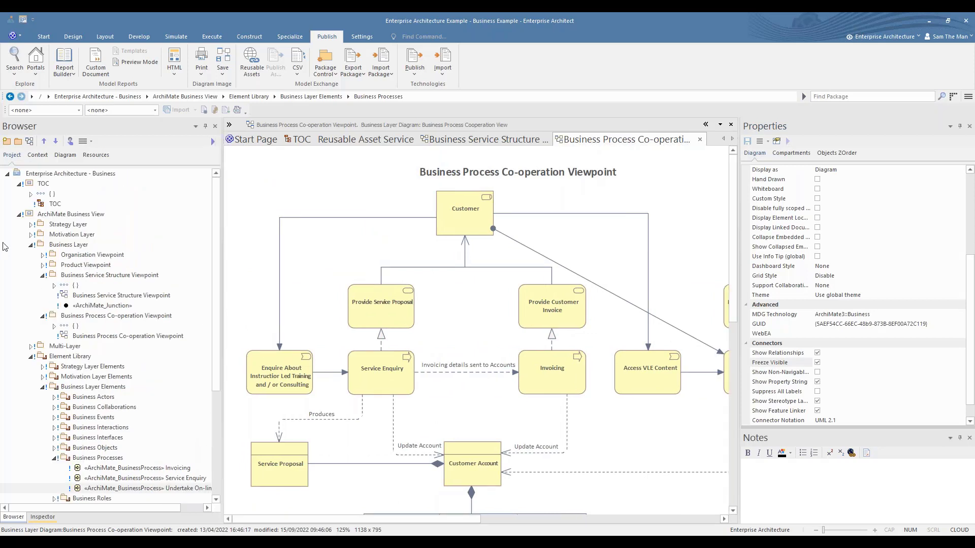
click(66, 218)
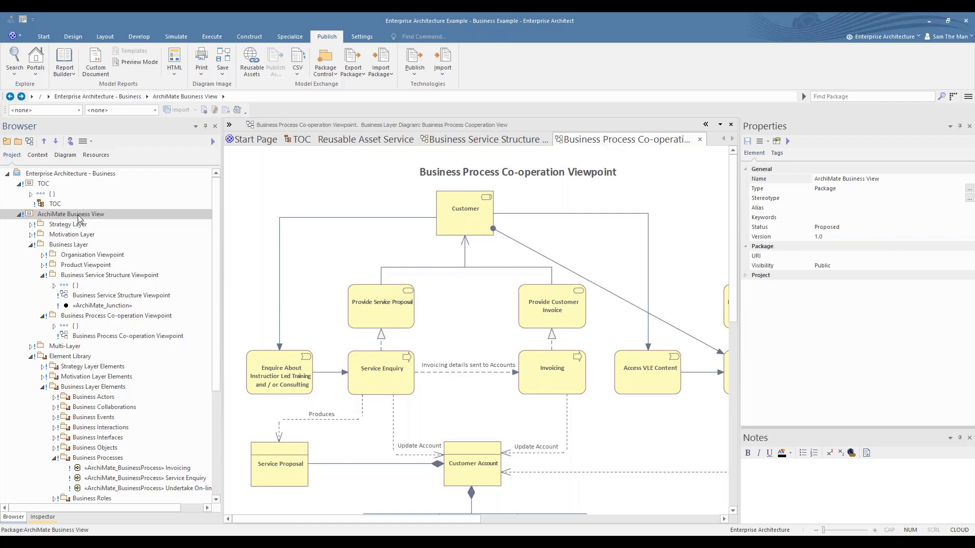
click(369, 140)
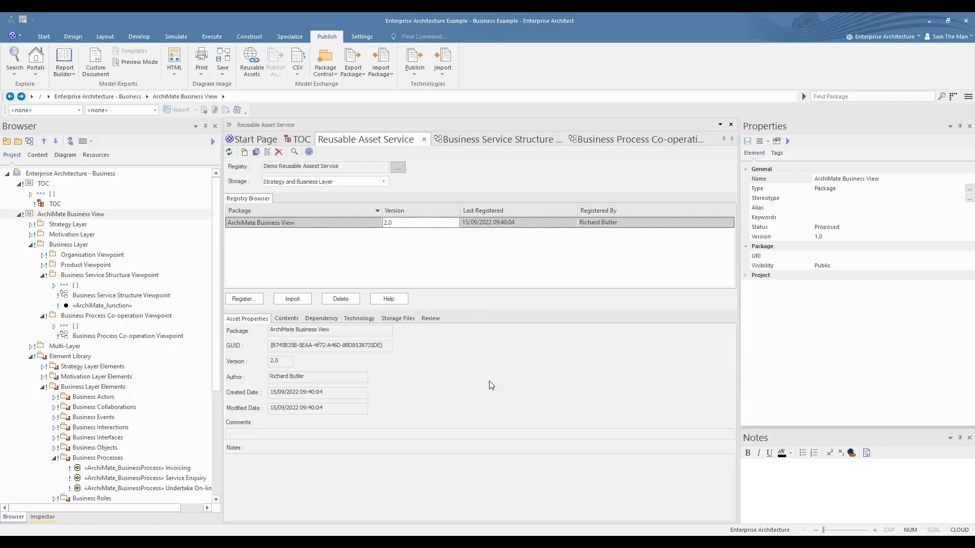
- Create a new project named Viewpoints in the RAS Example (Shared Repository) folder
click(251, 140)
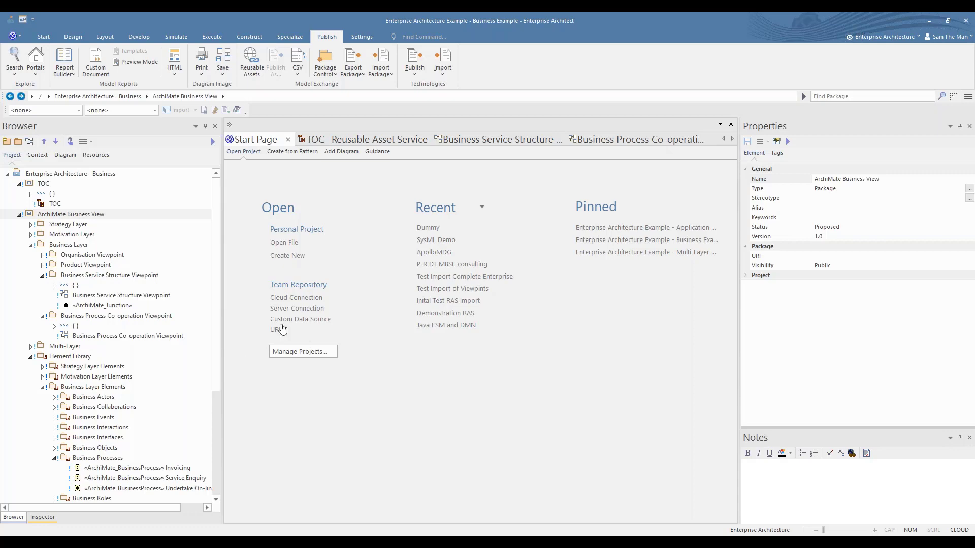
click(286, 256)
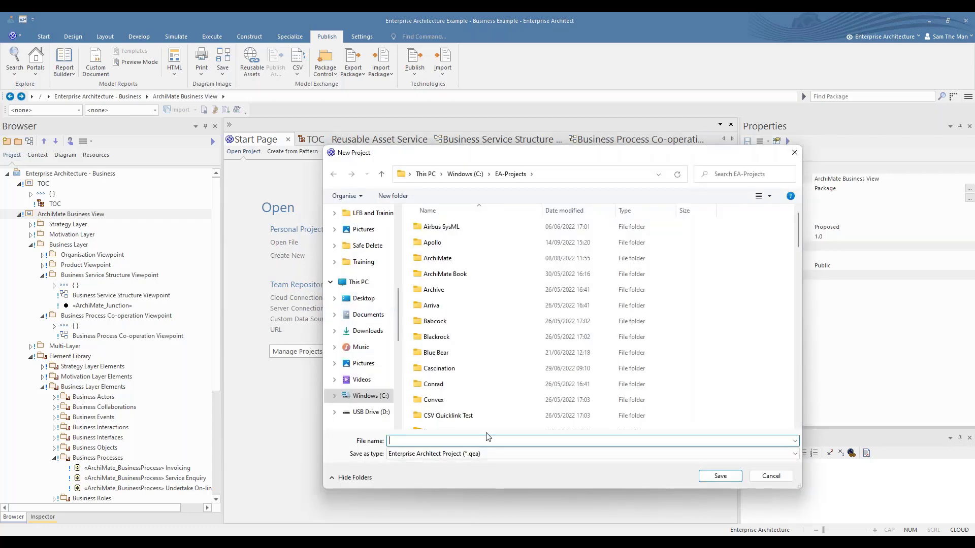
scroll(501, 366, down, 1)
scroll(501, 366, down, 10)
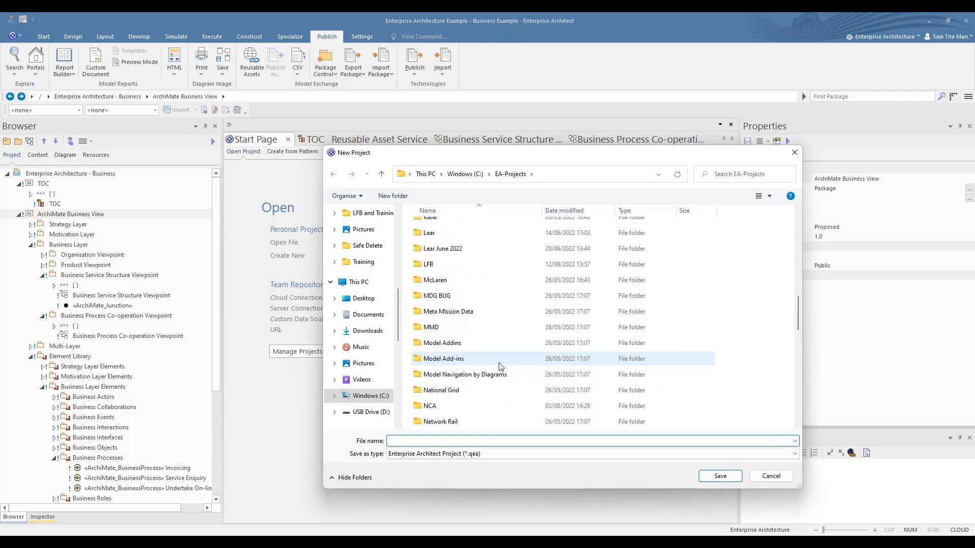
scroll(501, 367, down, 3)
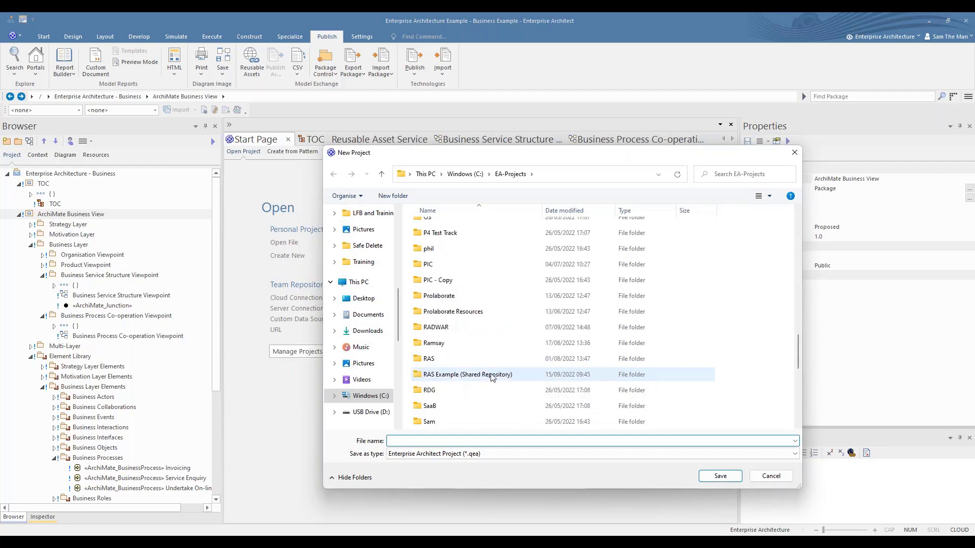
click(491, 376)
double_click(492, 376)
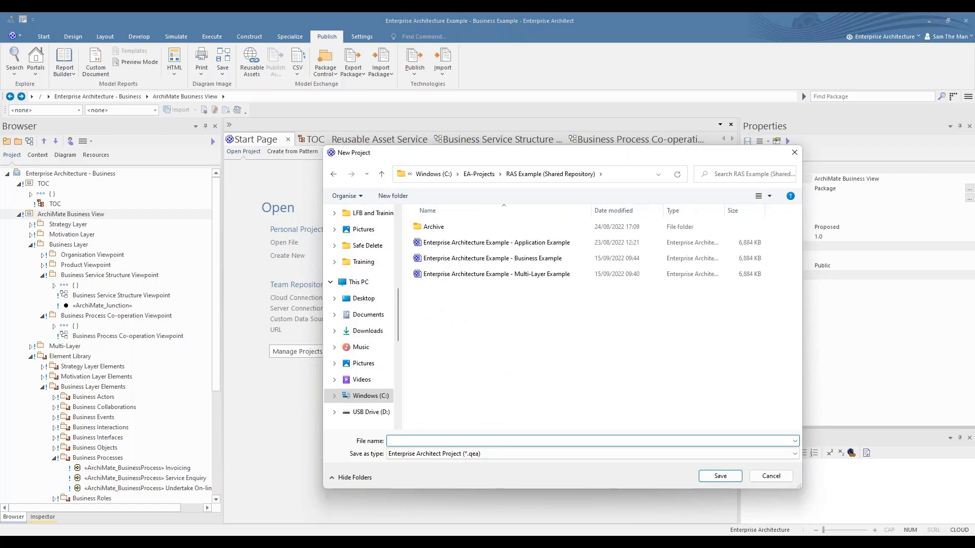
text(View)
text(points)
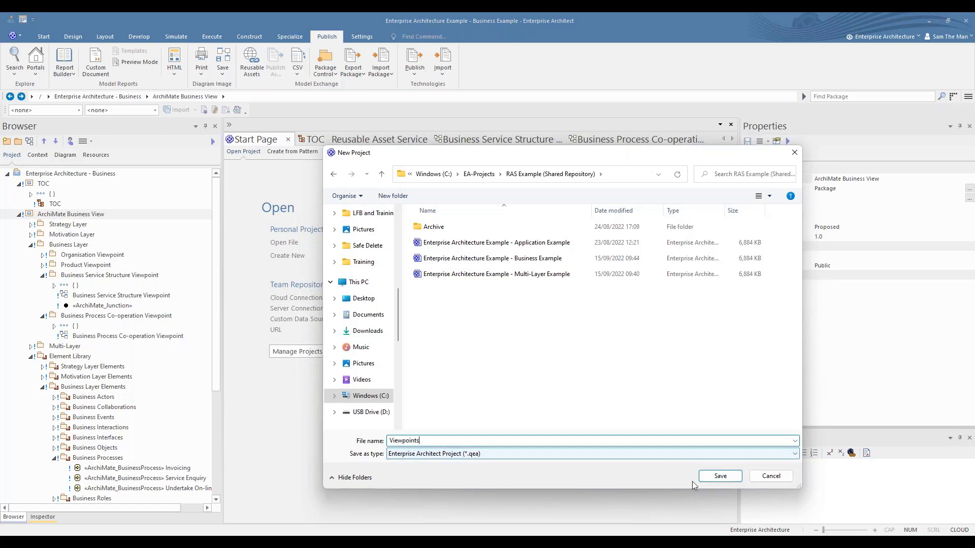
click(719, 477)
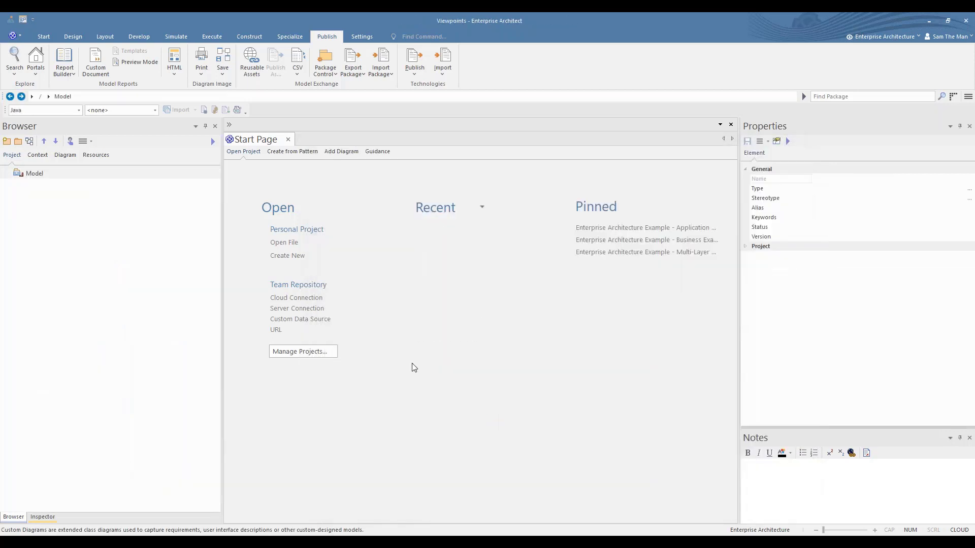
- Set the new project's default code language to <none>
click(78, 110)
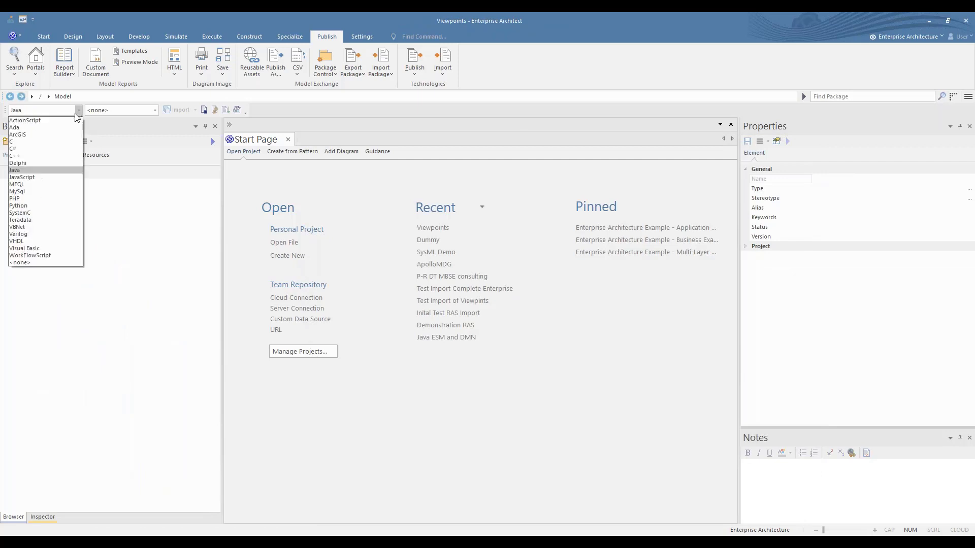
click(22, 248)
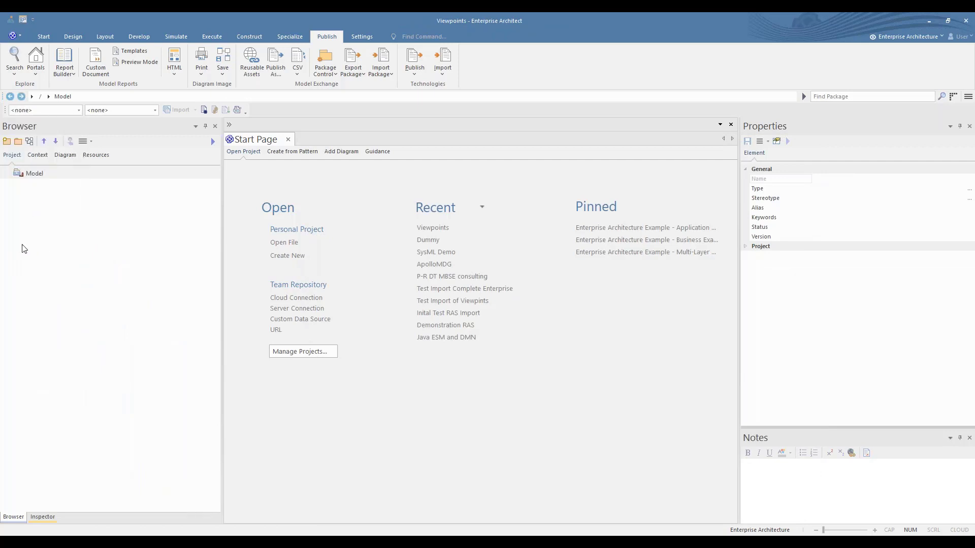
- Add a view named Viewpoints under the Model root node, with Package Only as its initial content
right_click(31, 173)
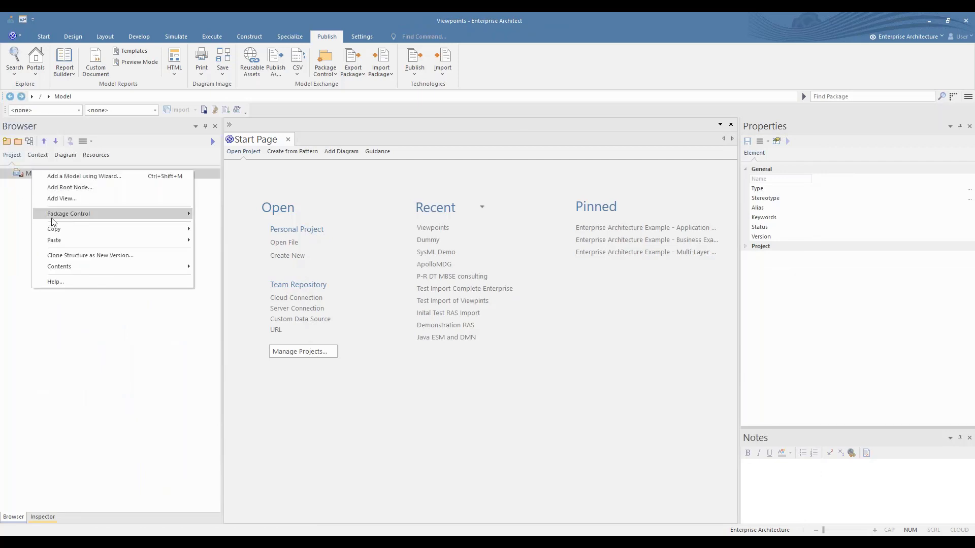
click(53, 199)
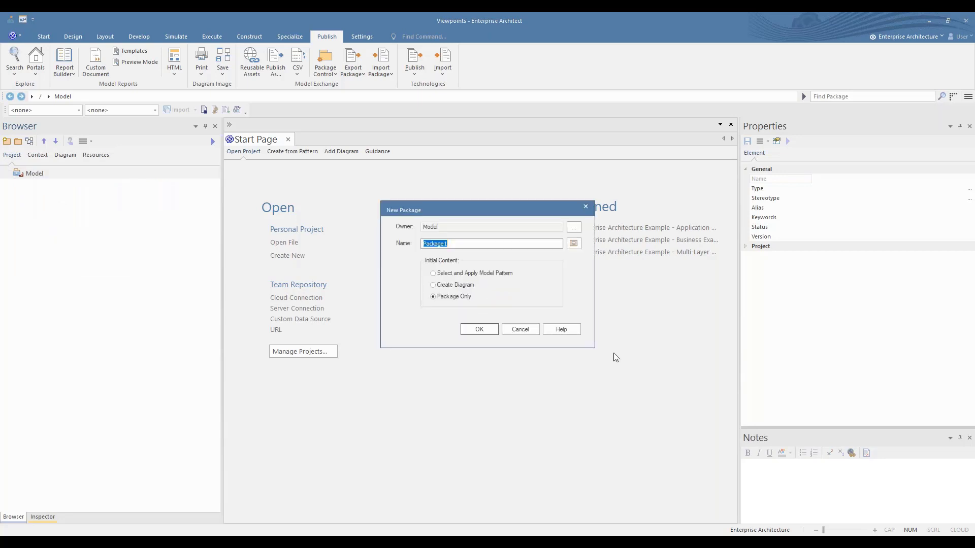
text(Viewpoints)
click(480, 333)
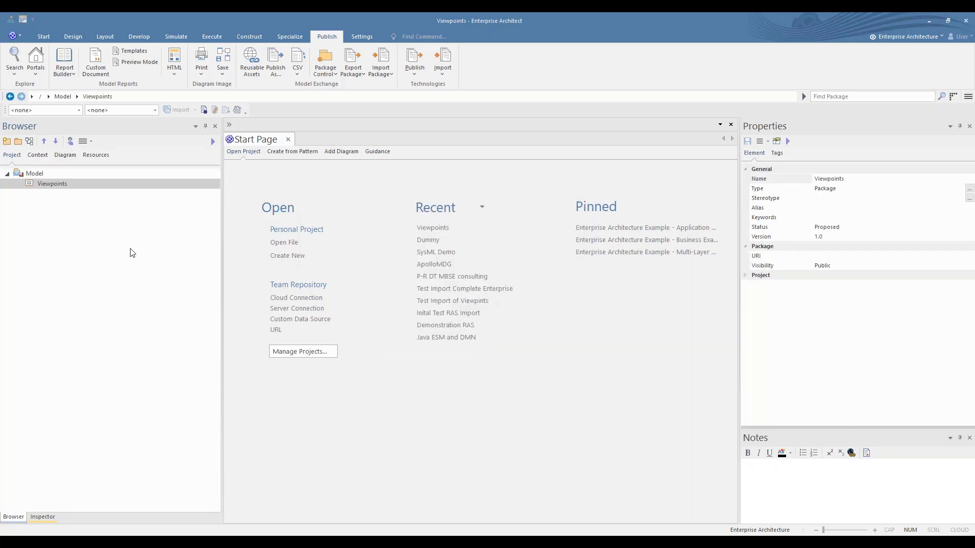
- Connect the Reusable Asset Service to the Demo Reusable Assest Service registry, skipping the password for the Strategy and Business Layer storage
click(252, 64)
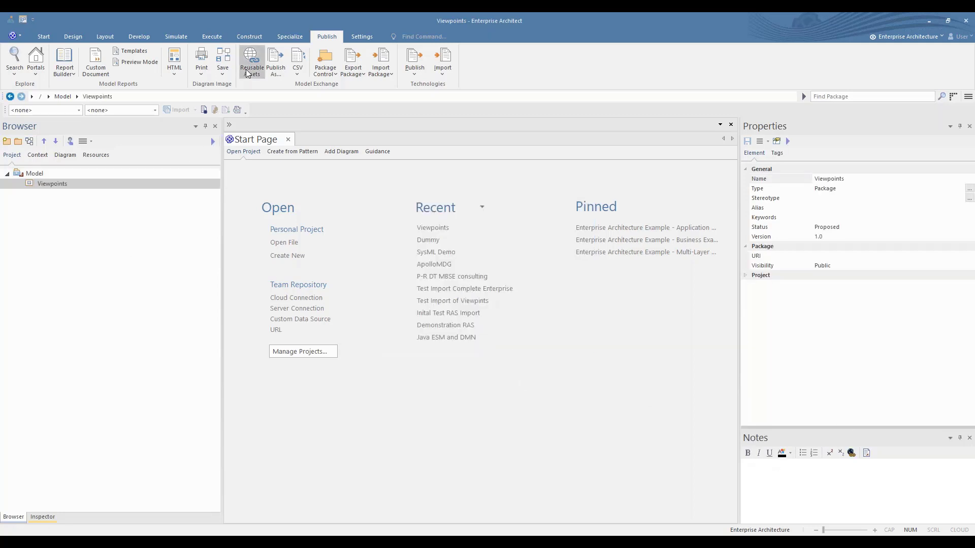
click(397, 168)
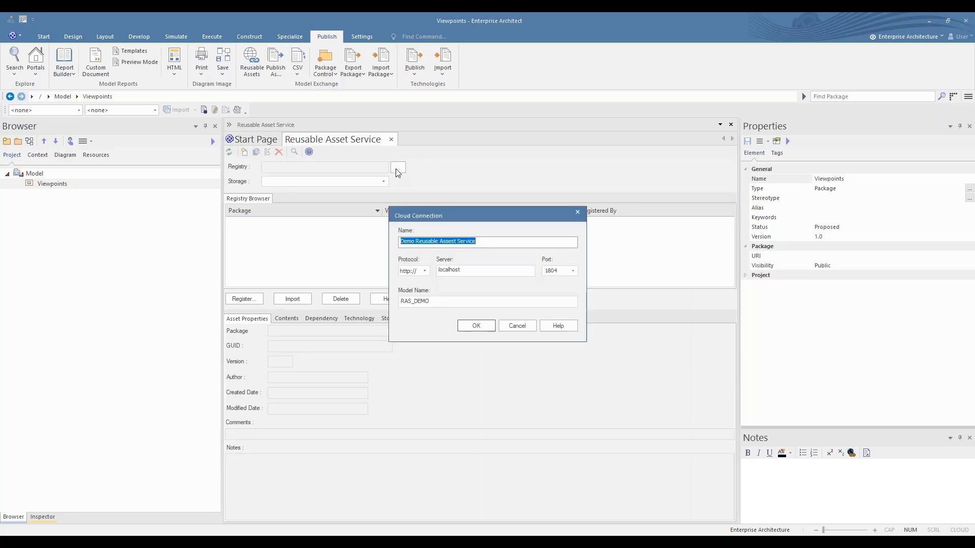
click(477, 325)
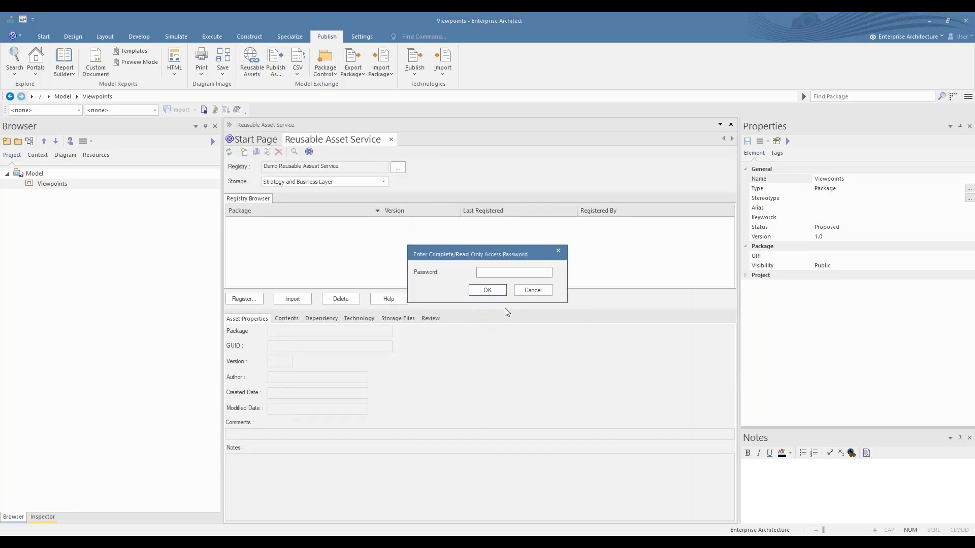
click(532, 289)
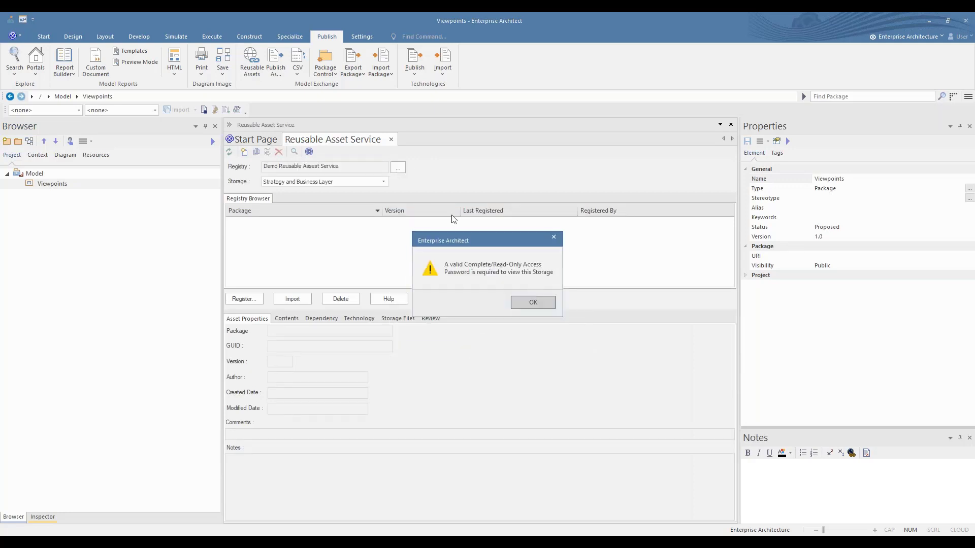
click(546, 300)
- Switch the registry to the Capability Map Viewpoint storage and enter its access password
click(382, 182)
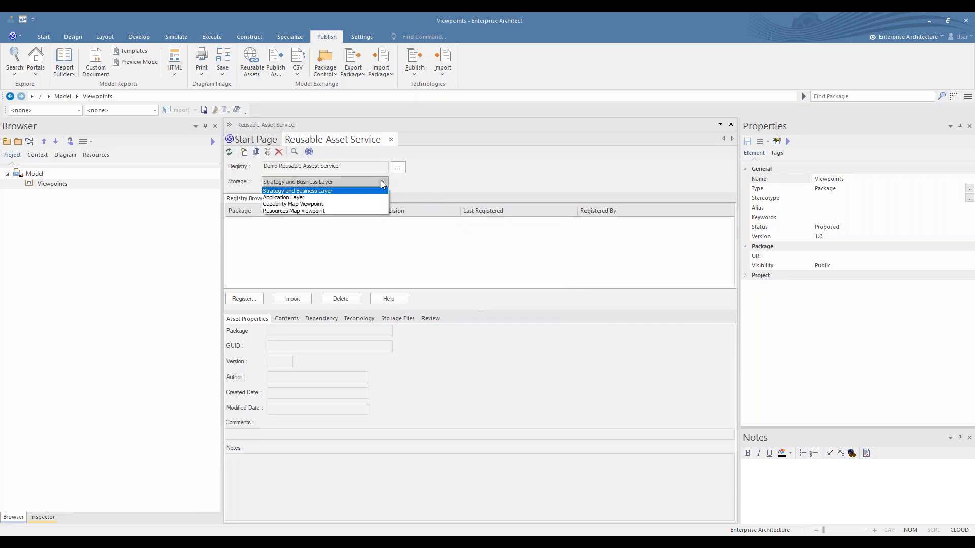
click(339, 205)
text(*******)
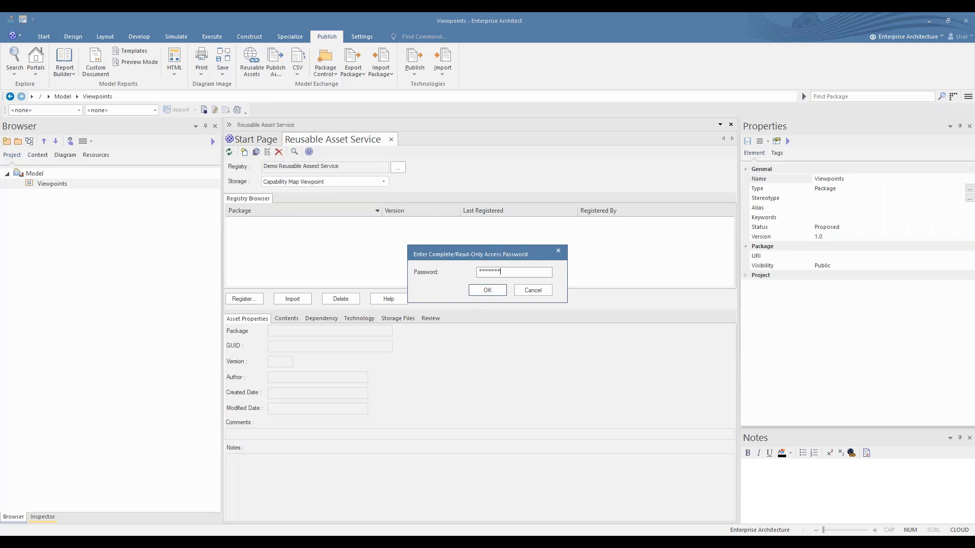
click(498, 288)
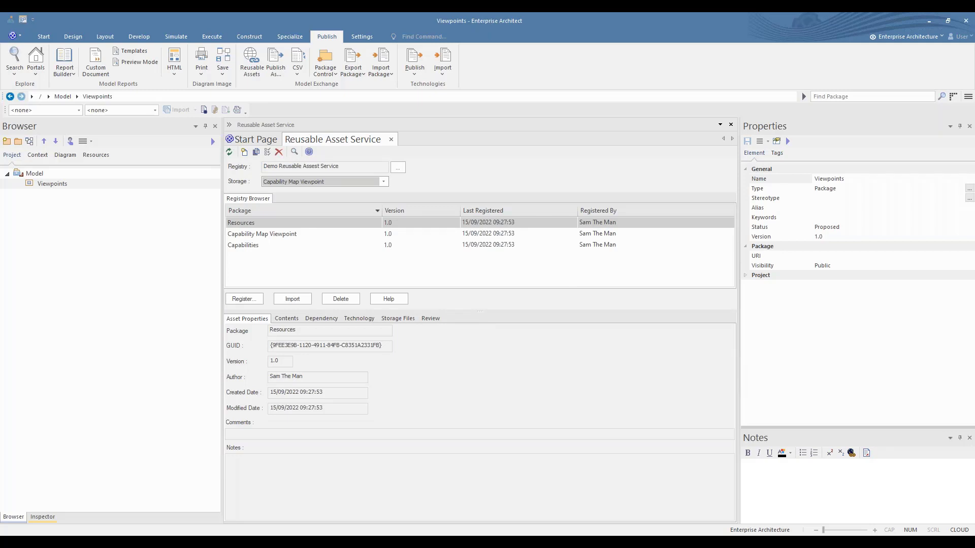
- Import the Resources package and its dependents from the Capability Map Viewpoint storage into the Viewpoints view
click(293, 299)
click(302, 312)
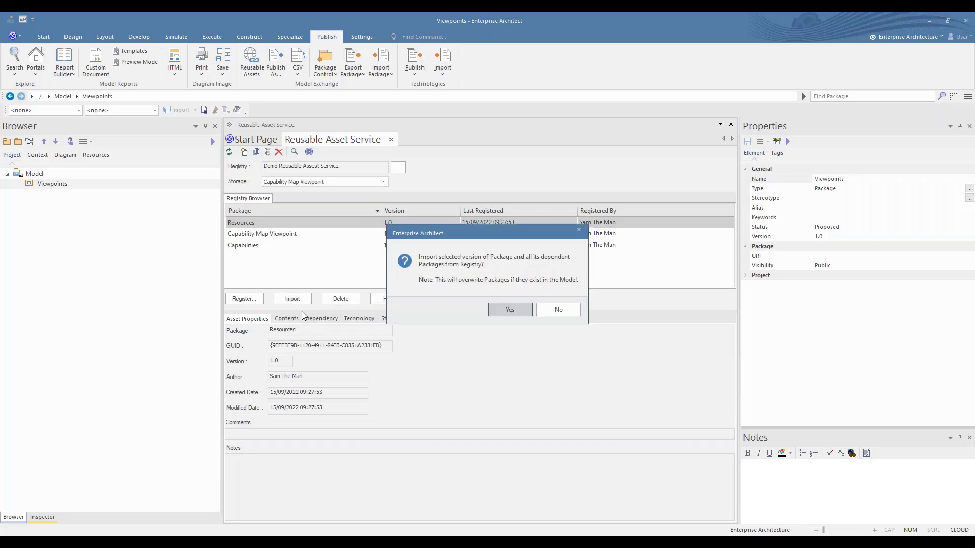
click(509, 309)
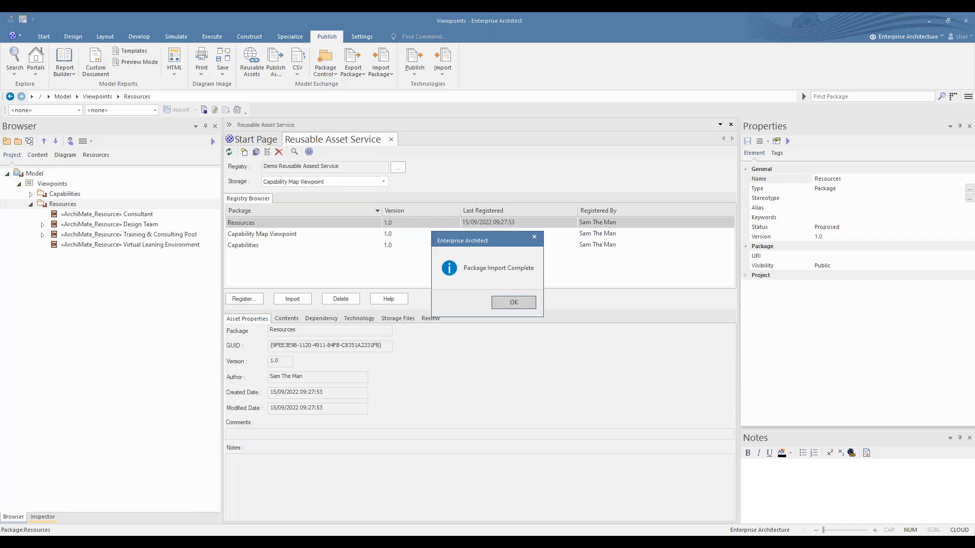
click(514, 302)
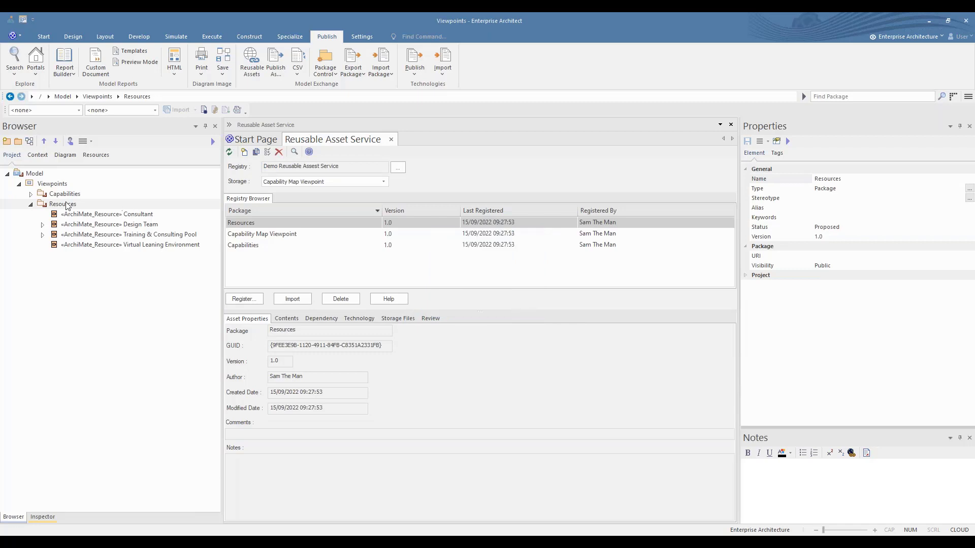
- Examine the elements of the imported Capabilities and Resources packages under the Viewpoints view
click(31, 195)
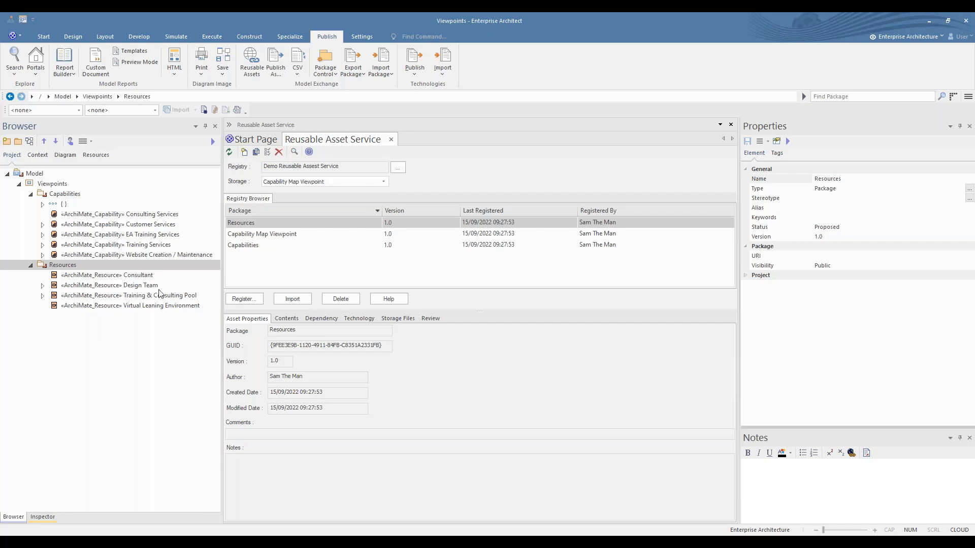
click(63, 184)
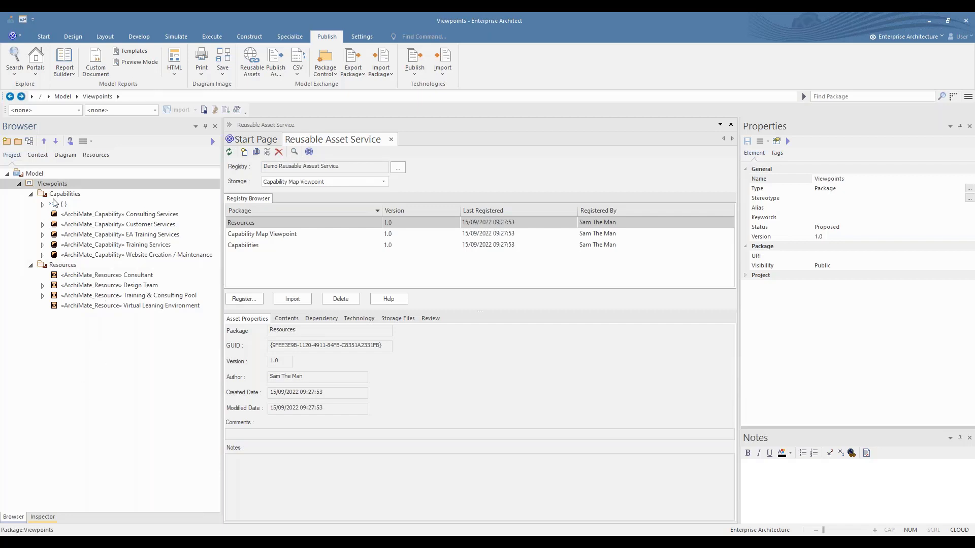
click(31, 194)
click(30, 194)
click(296, 222)
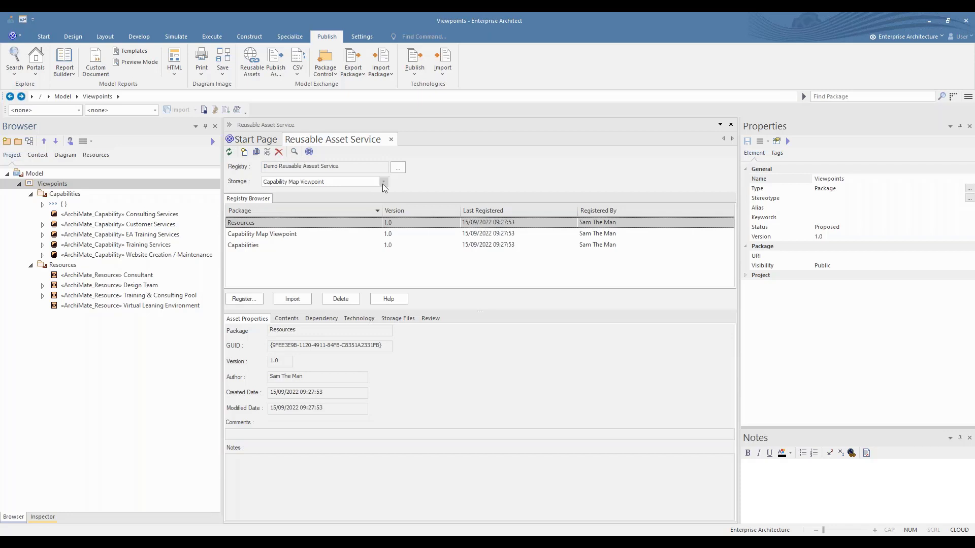
- Switch the registry to the Resources Map Viewpoint storage and enter its access password
click(384, 181)
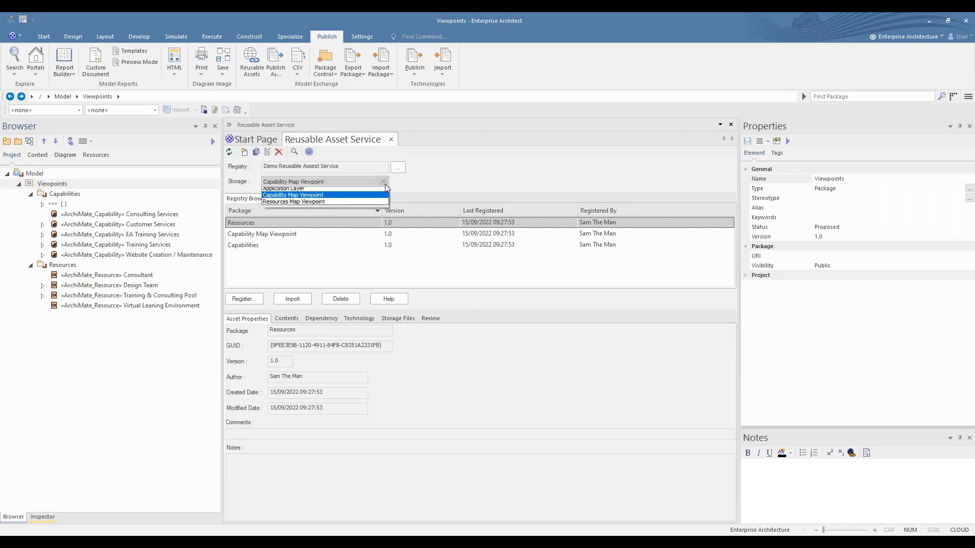
click(320, 212)
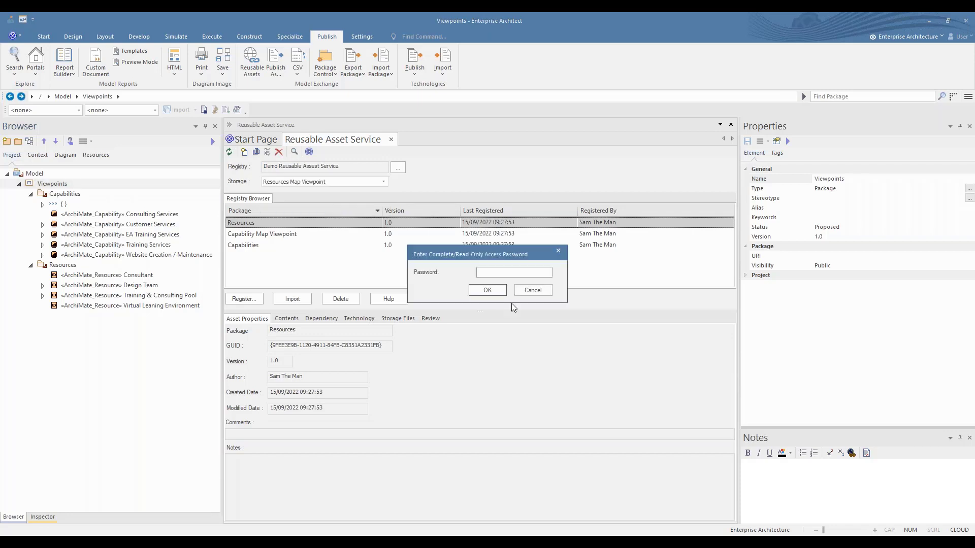
text(*******)
click(487, 288)
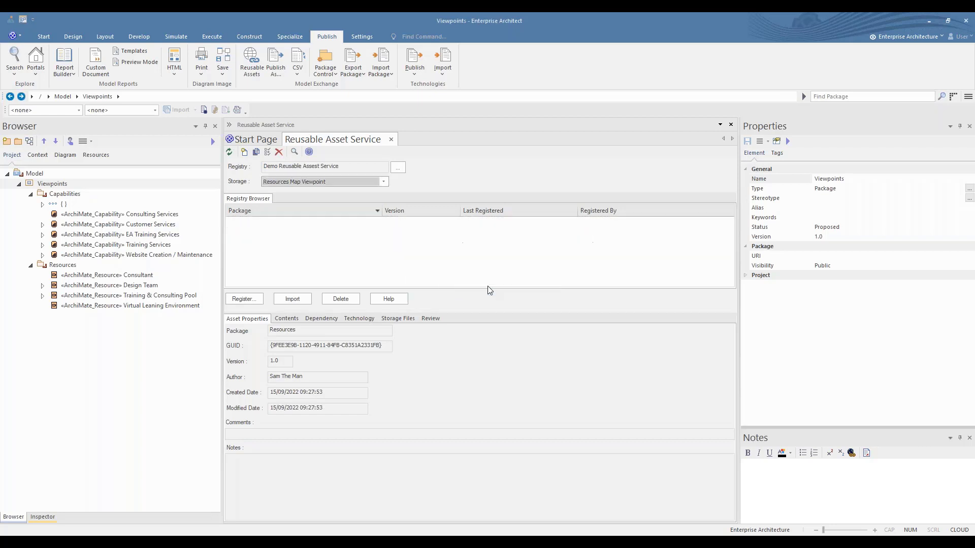
- Import the Resources package and its dependents from the Resources Map Viewpoint storage, overwriting the existing packages
click(293, 298)
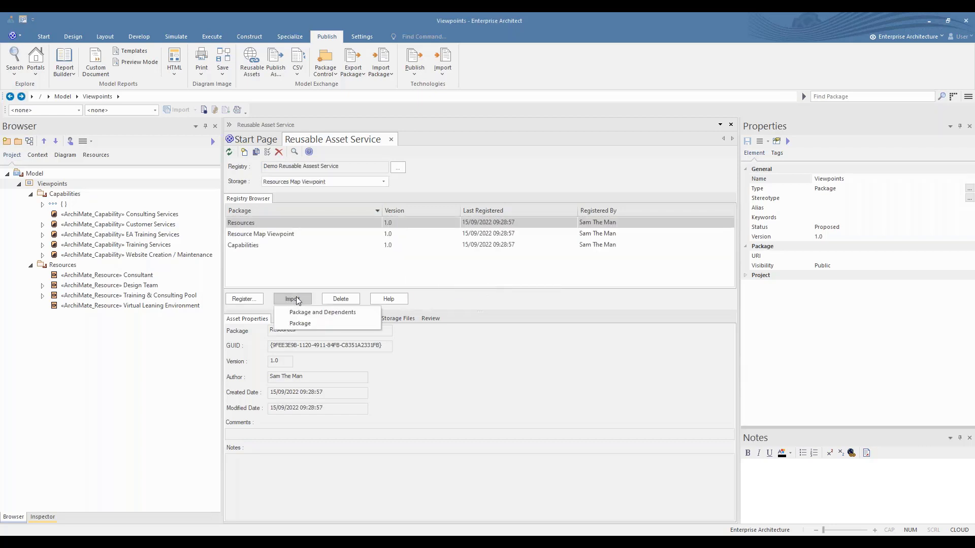
click(303, 313)
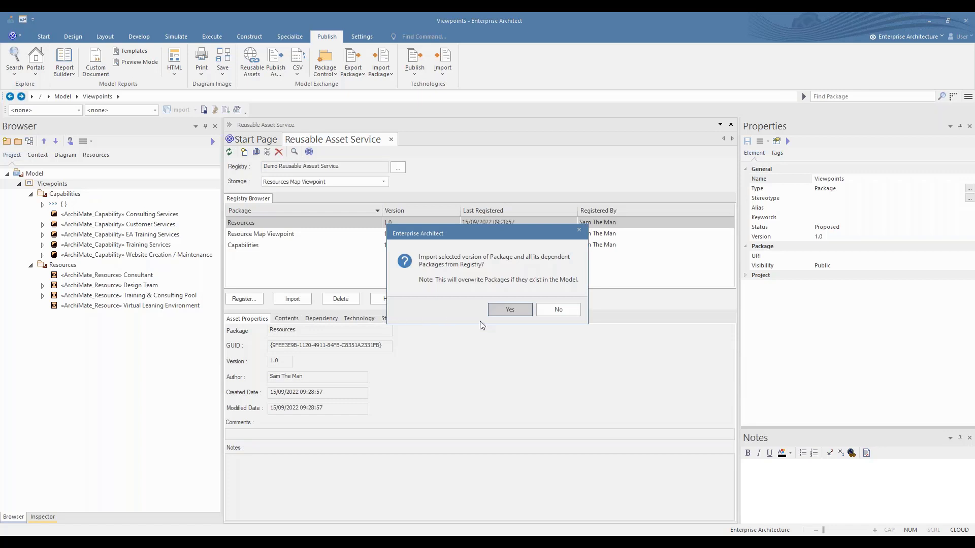
click(507, 310)
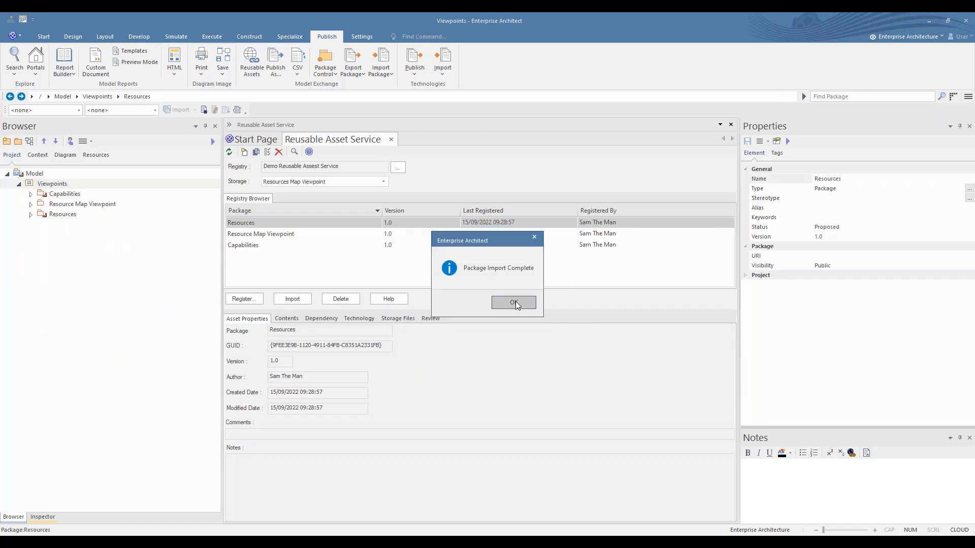
click(515, 302)
- Expand the imported Resource Map Viewpoint and Capabilities packages and open the Resource Map Viewpoint diagram
click(30, 204)
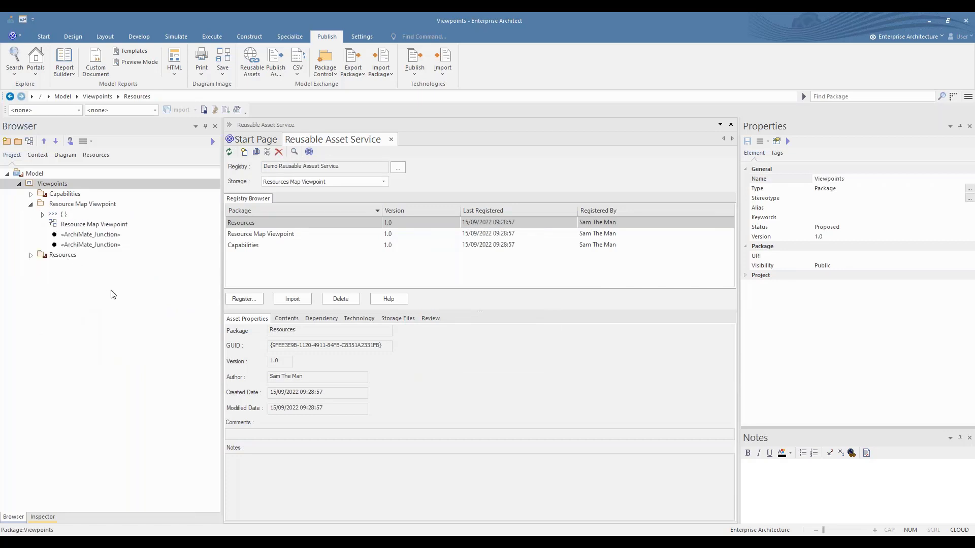
click(31, 194)
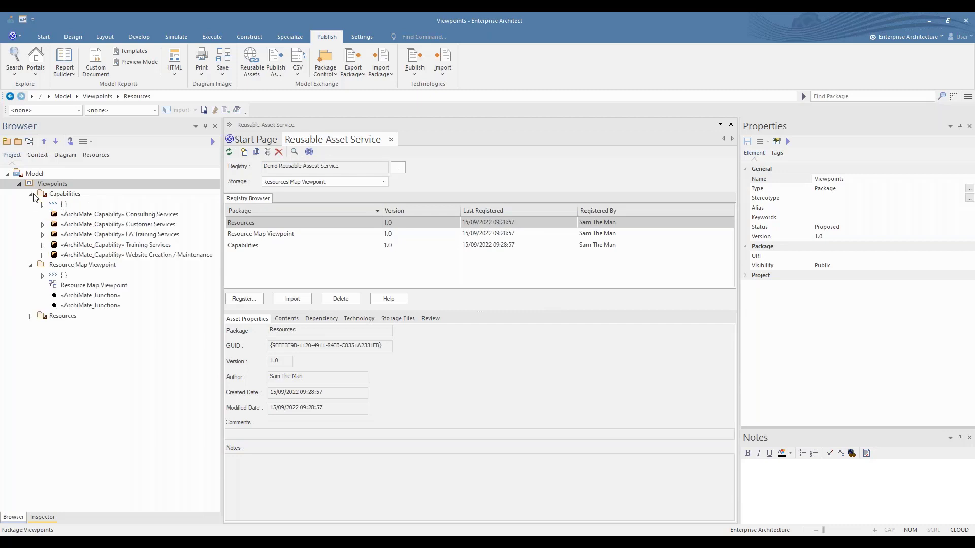
double_click(86, 285)
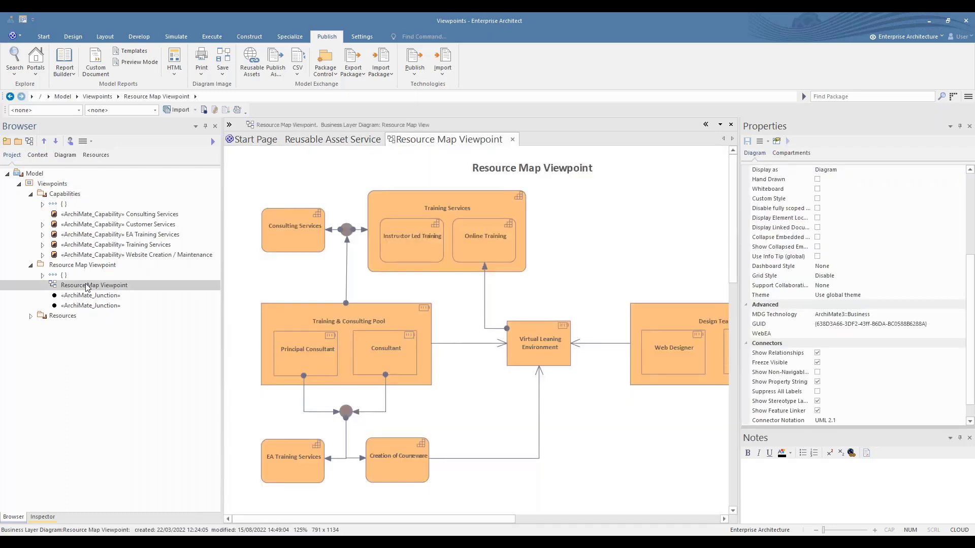
- Review the contents of the Capabilities and Resources packages used by the diagram, and collapse the Viewpoints view
click(30, 195)
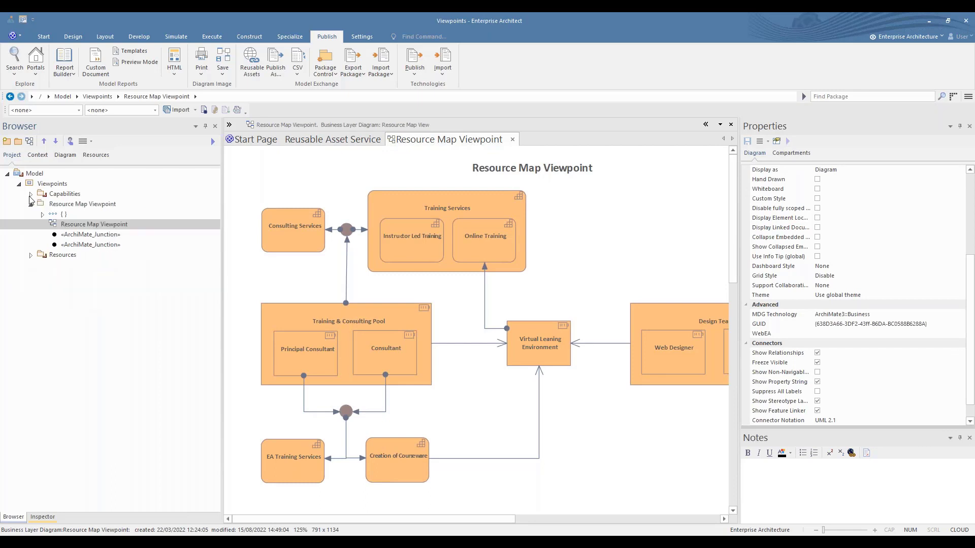
click(30, 196)
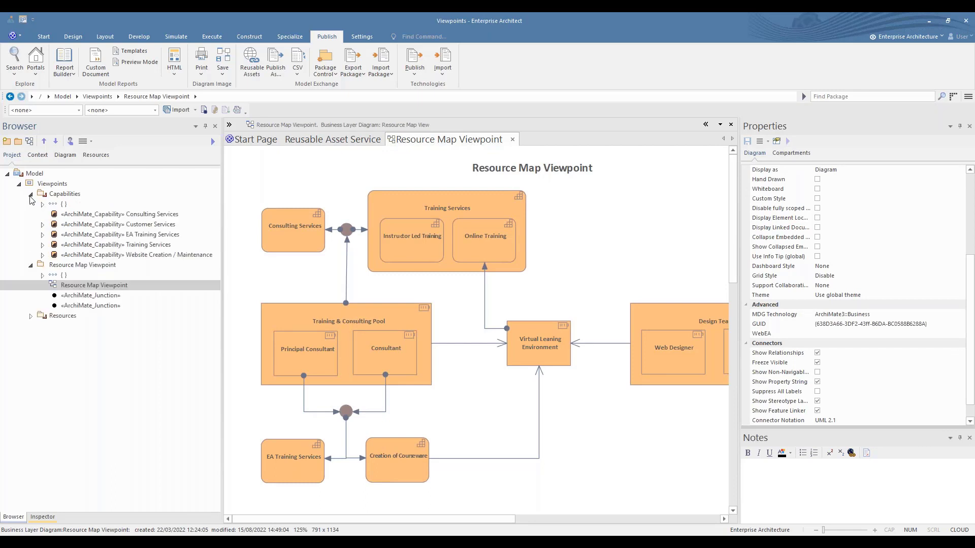
click(29, 316)
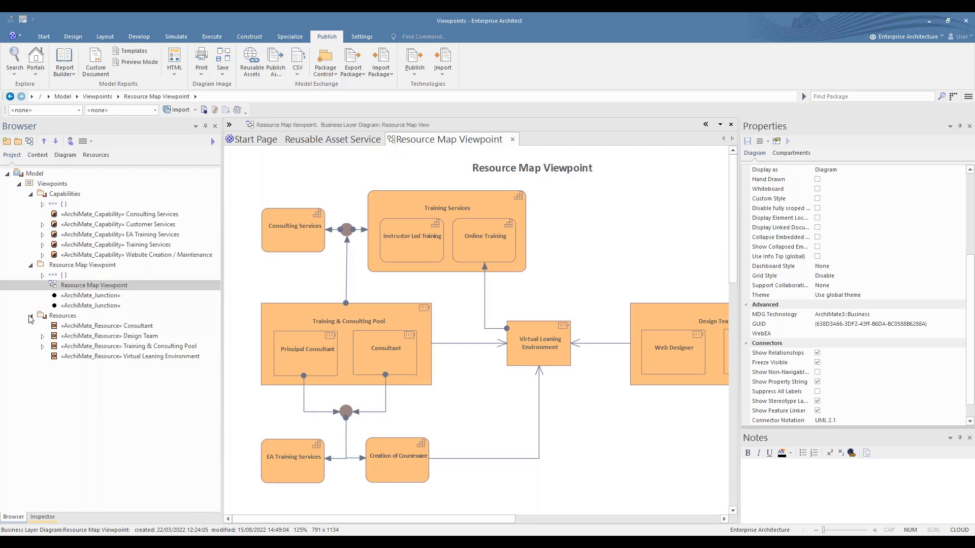
click(70, 195)
click(72, 316)
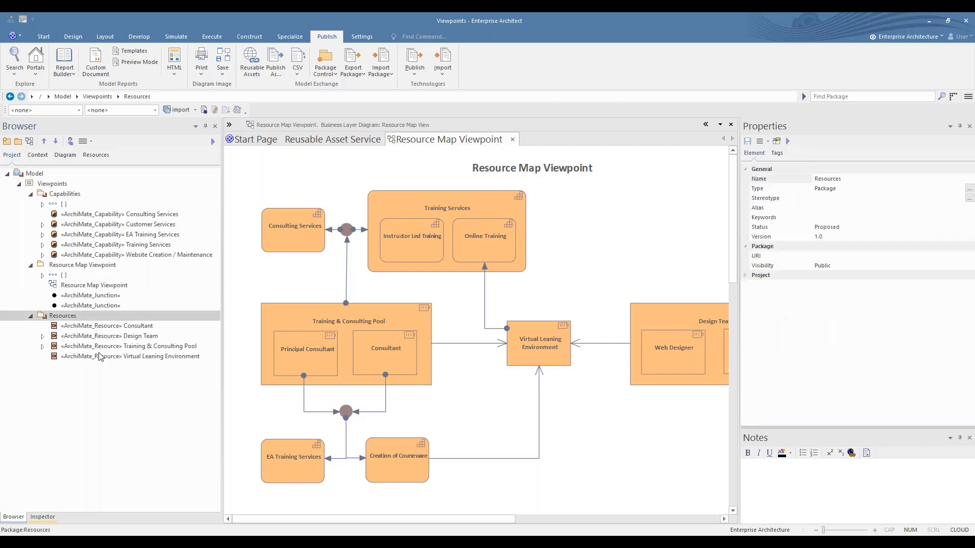
click(19, 184)
- Return to the Reusable Asset Service, switch back to the Capability Map Viewpoint storage and enter its access password
click(357, 139)
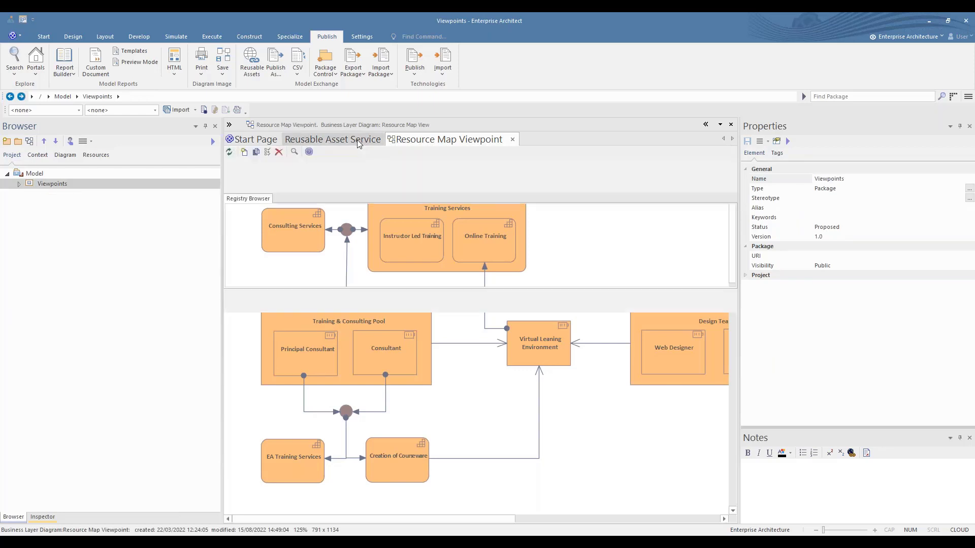
click(384, 182)
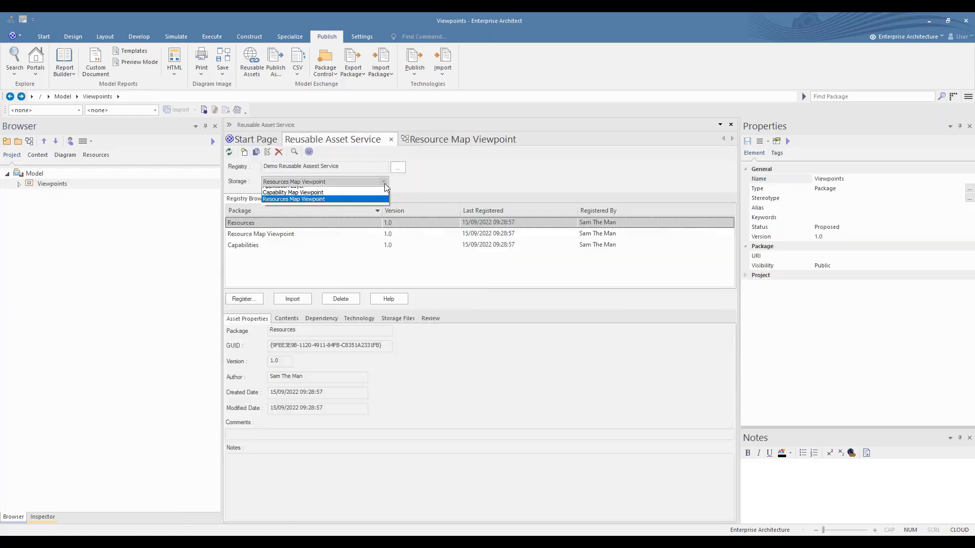
click(341, 208)
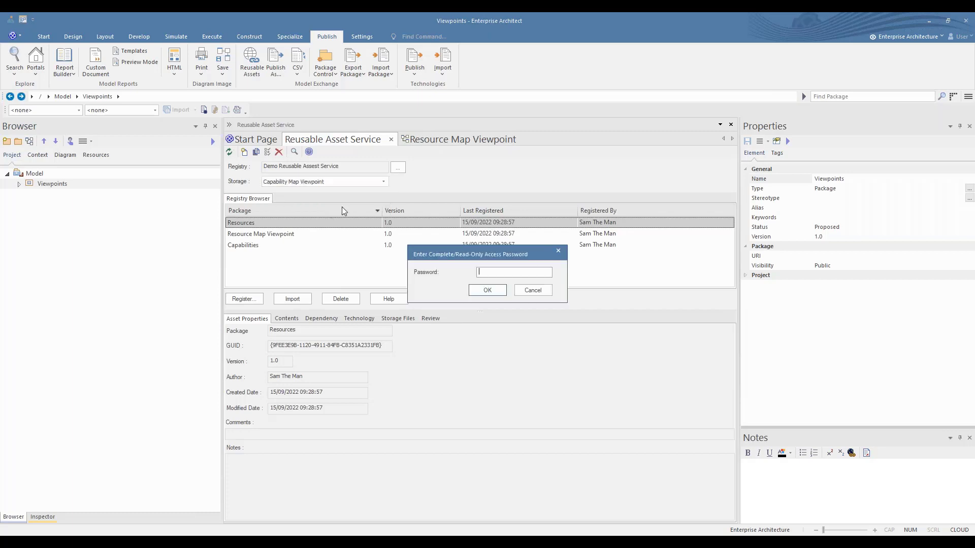
text(*******)
key(Return)
- View the registered contents of the Resources package and compare them with the packages and Resource Map Viewpoint diagram in the project
click(285, 319)
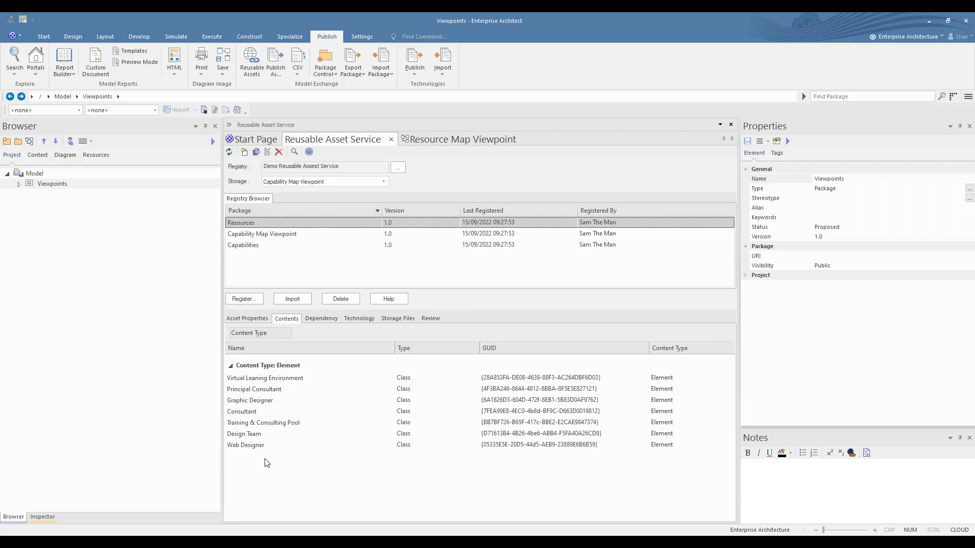
click(19, 185)
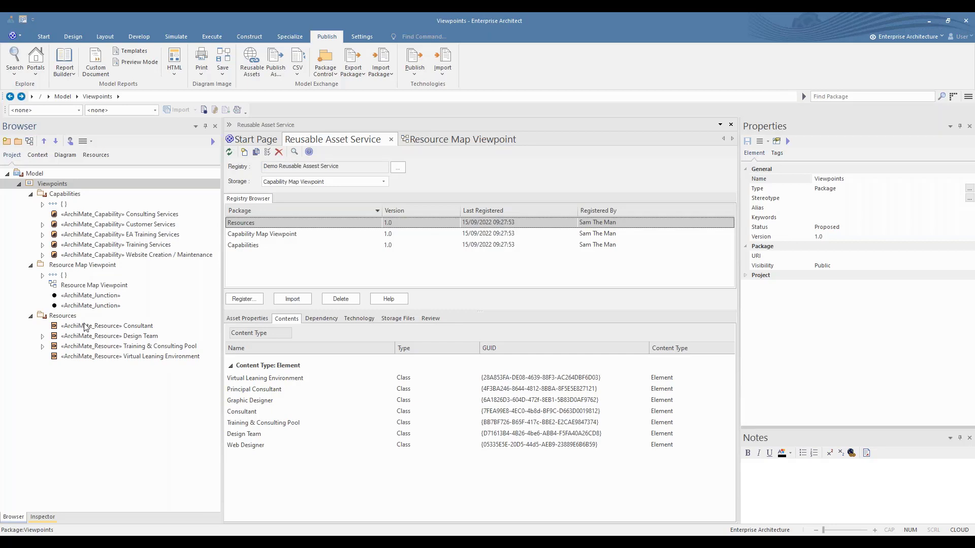
click(93, 287)
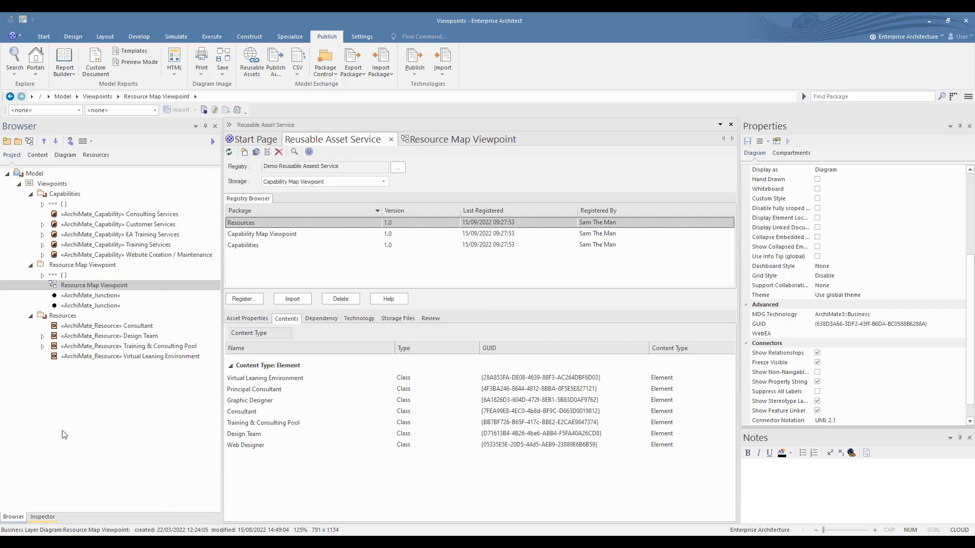